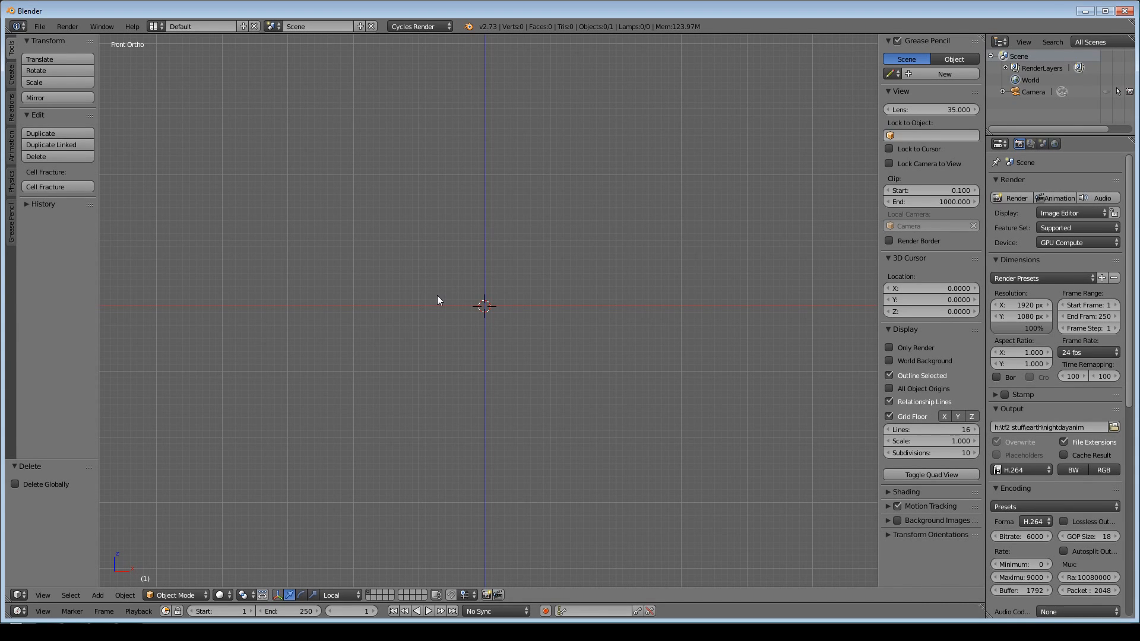
{"action": "middle_click_drag", "start_coordinate": [520, 285], "coordinate": [516, 305]}
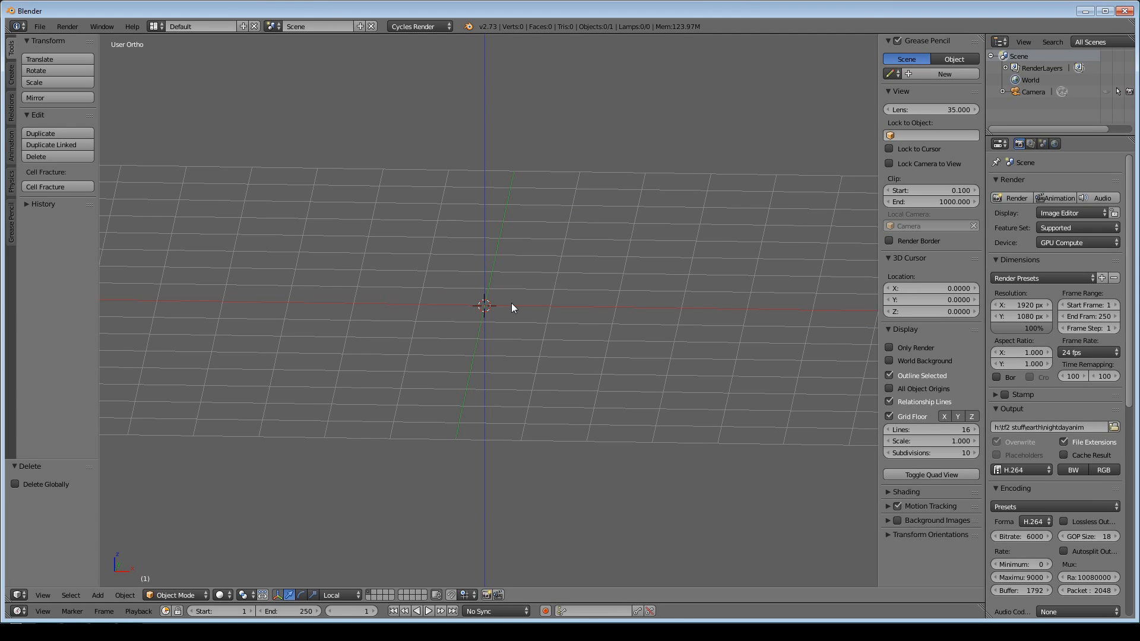
{"action": "middle_click_drag", "start_coordinate": [506, 305], "coordinate": [511, 320]}
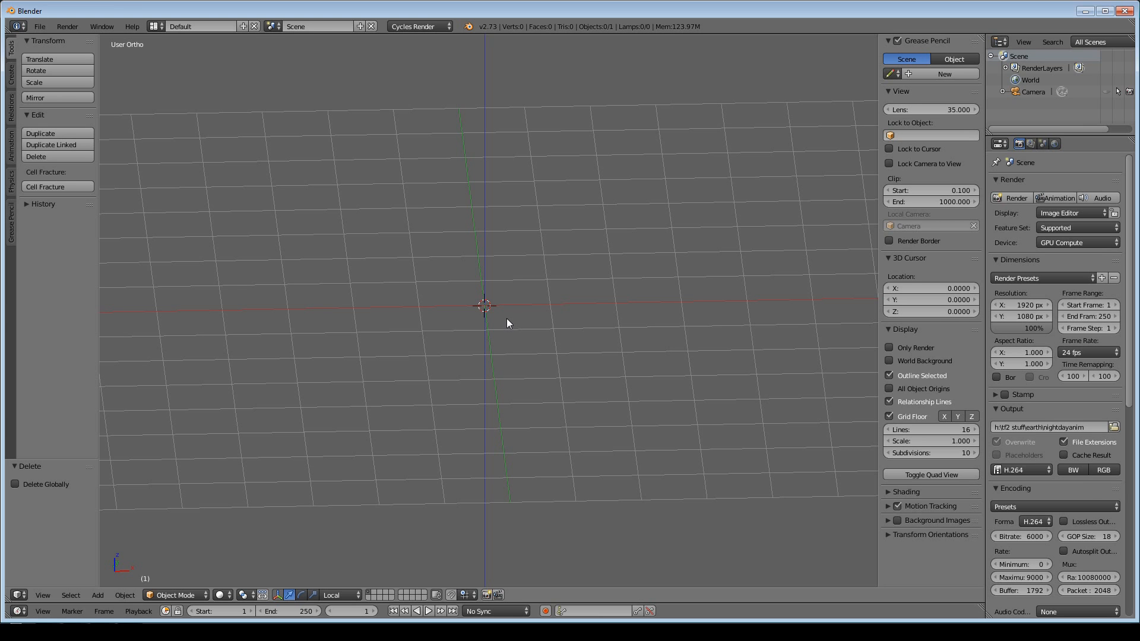
{"action": "mouse_move", "coordinate": [507, 324]}
{"action": "middle_mouse_down"}
{"action": "mouse_move", "coordinate": [517, 313]}
{"action": "mouse_move", "coordinate": [519, 333]}
{"action": "mouse_move", "coordinate": [510, 321]}
{"action": "middle_mouse_up"}
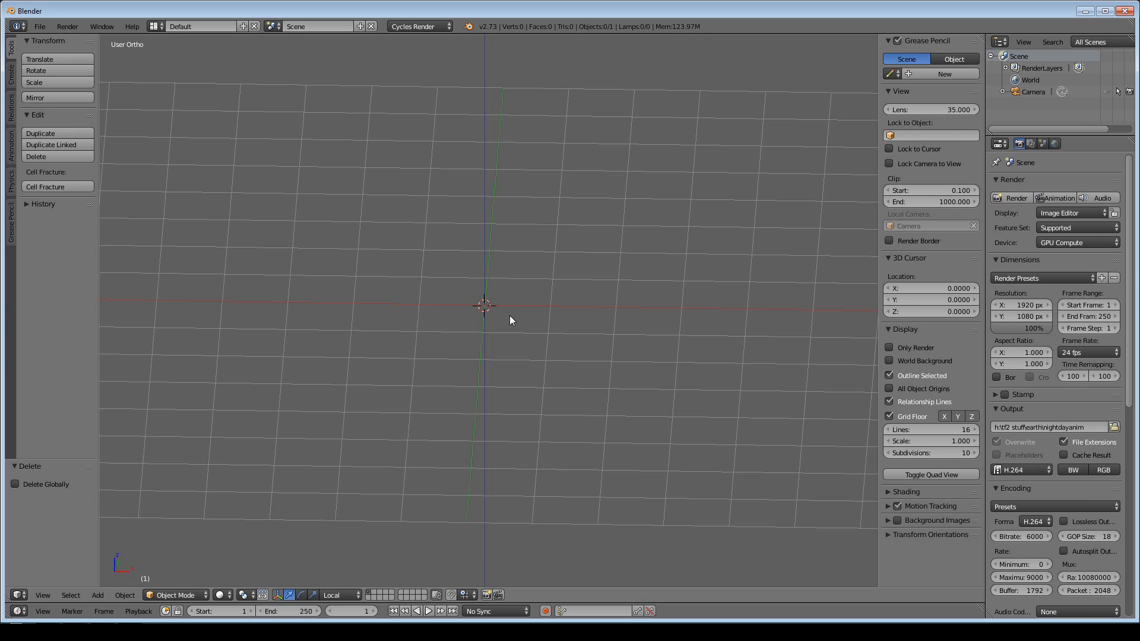
{"action": "middle_click_drag", "start_coordinate": [551, 352], "coordinate": [496, 337]}
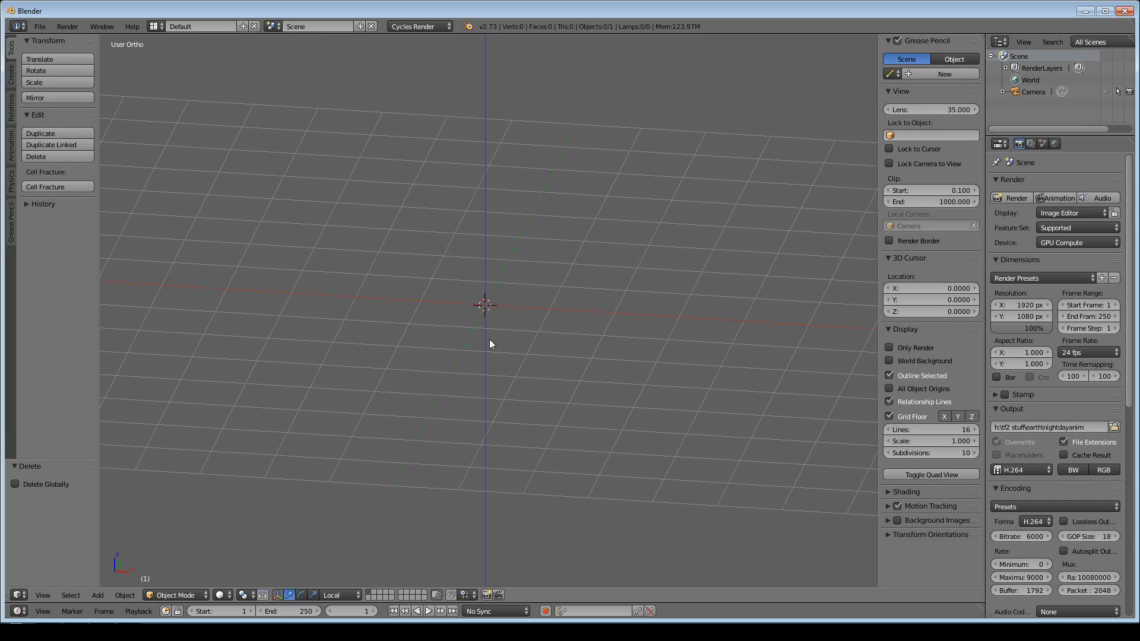
{"action": "mouse_move", "coordinate": [491, 341]}
{"action": "middle_mouse_down"}
{"action": "mouse_move", "coordinate": [473, 348]}
{"action": "mouse_move", "coordinate": [471, 337]}
{"action": "mouse_move", "coordinate": [510, 359]}
{"action": "mouse_move", "coordinate": [498, 359]}
{"action": "middle_mouse_up"}
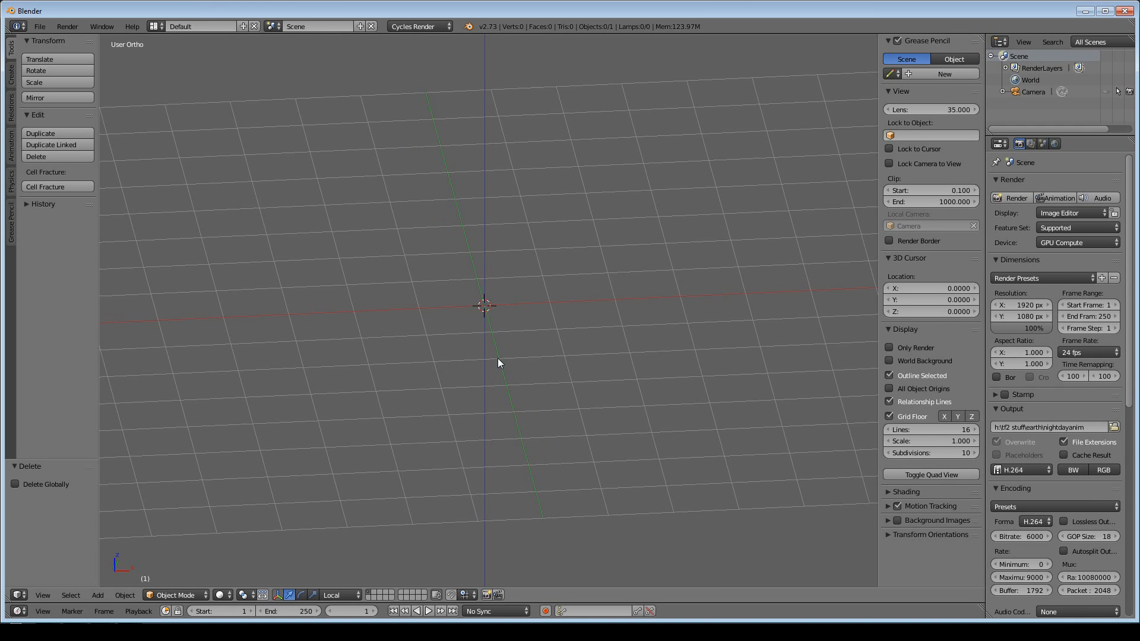
{"action": "mouse_move", "coordinate": [500, 356]}
{"action": "middle_mouse_down"}
{"action": "mouse_move", "coordinate": [522, 346]}
{"action": "mouse_move", "coordinate": [522, 325]}
{"action": "mouse_move", "coordinate": [494, 342]}
{"action": "middle_mouse_up"}
Add a UV sphere with 42 segments, 24 rings and size 1.000 at the scene's origin.
{"action": "key", "text": "shift+a"}
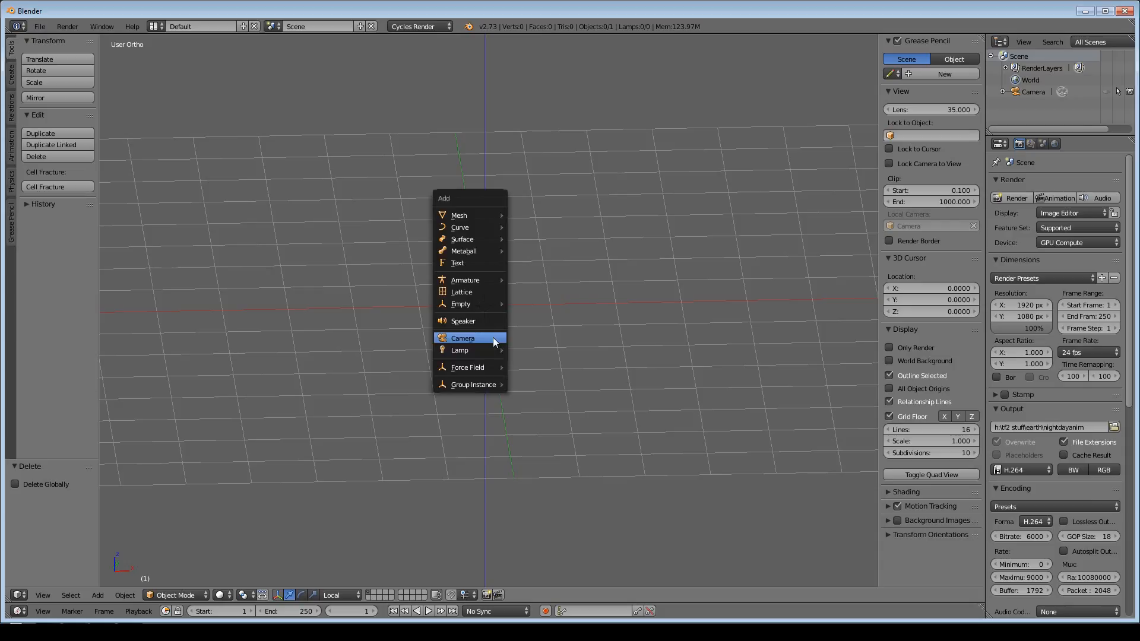
{"action": "key", "text": "Escape"}
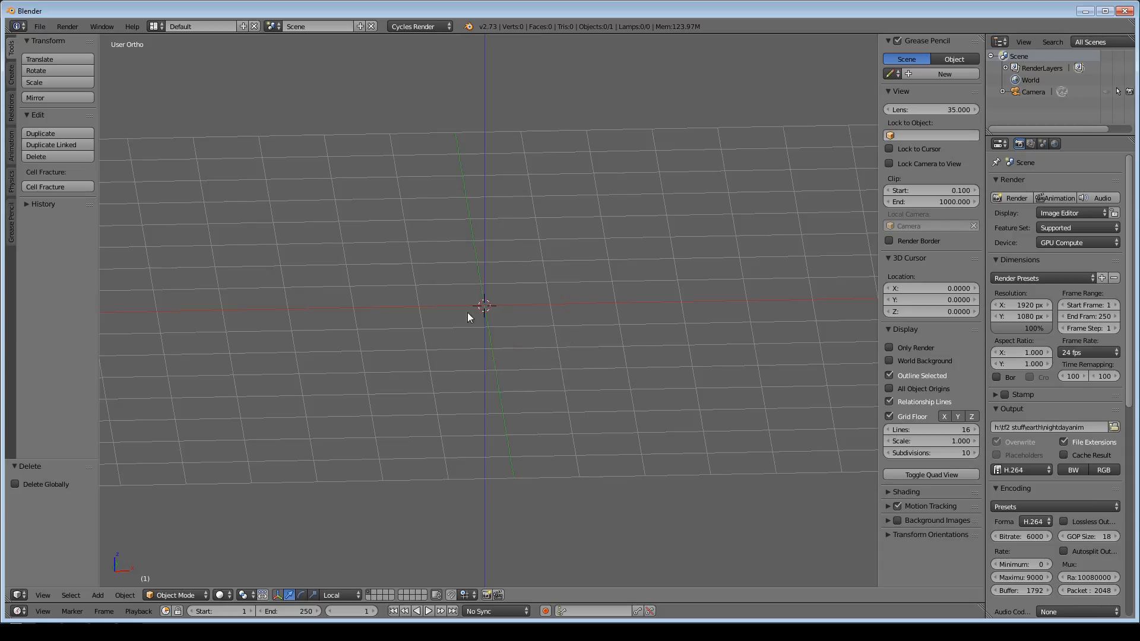
{"action": "key", "text": "shift+a"}
{"action": "mouse_move", "coordinate": [490, 252]}
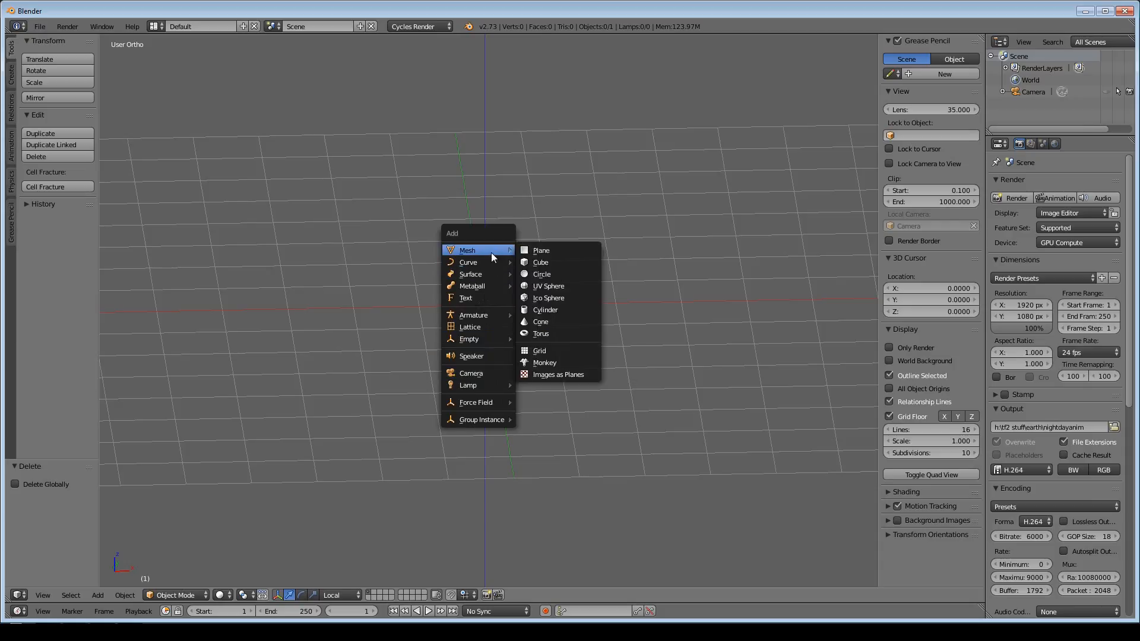
{"action": "left_click", "coordinate": [561, 285]}
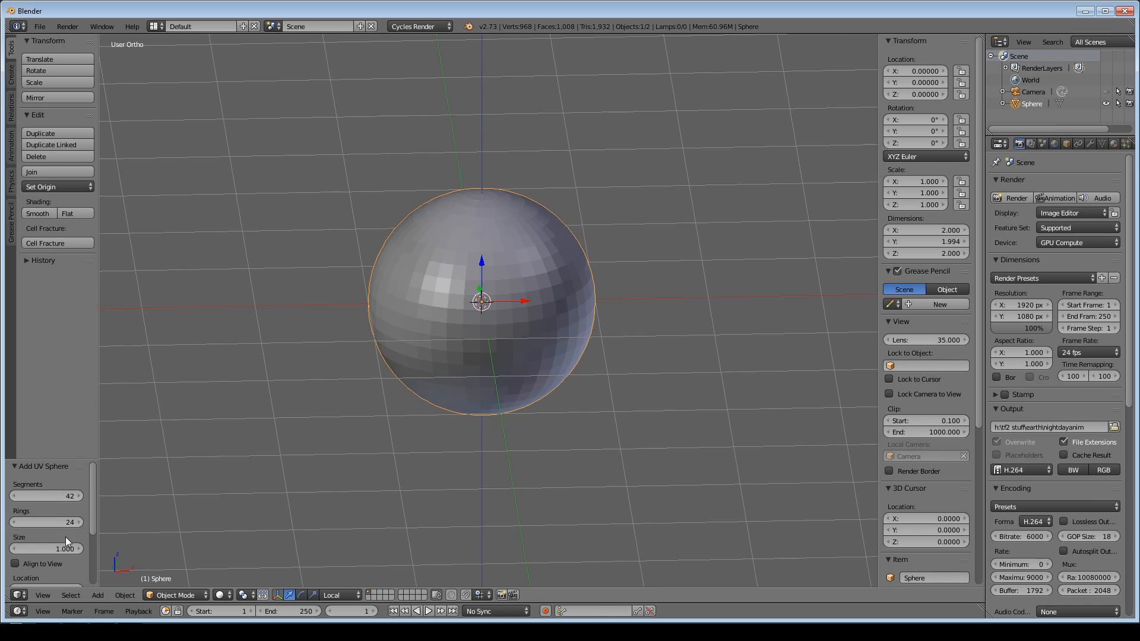
{"action": "scroll", "coordinate": [358, 397], "scroll_direction": "up", "scroll_amount": 1}
{"action": "mouse_move", "coordinate": [385, 427]}
{"action": "middle_mouse_down"}
{"action": "mouse_move", "coordinate": [366, 493]}
{"action": "mouse_move", "coordinate": [387, 388]}
{"action": "mouse_move", "coordinate": [442, 321]}
{"action": "mouse_move", "coordinate": [404, 447]}
{"action": "mouse_move", "coordinate": [462, 369]}
{"action": "mouse_move", "coordinate": [422, 340]}
{"action": "mouse_move", "coordinate": [401, 441]}
{"action": "mouse_move", "coordinate": [364, 447]}
{"action": "middle_mouse_up"}
{"action": "scroll", "coordinate": [447, 394], "scroll_direction": "up", "scroll_amount": 2}
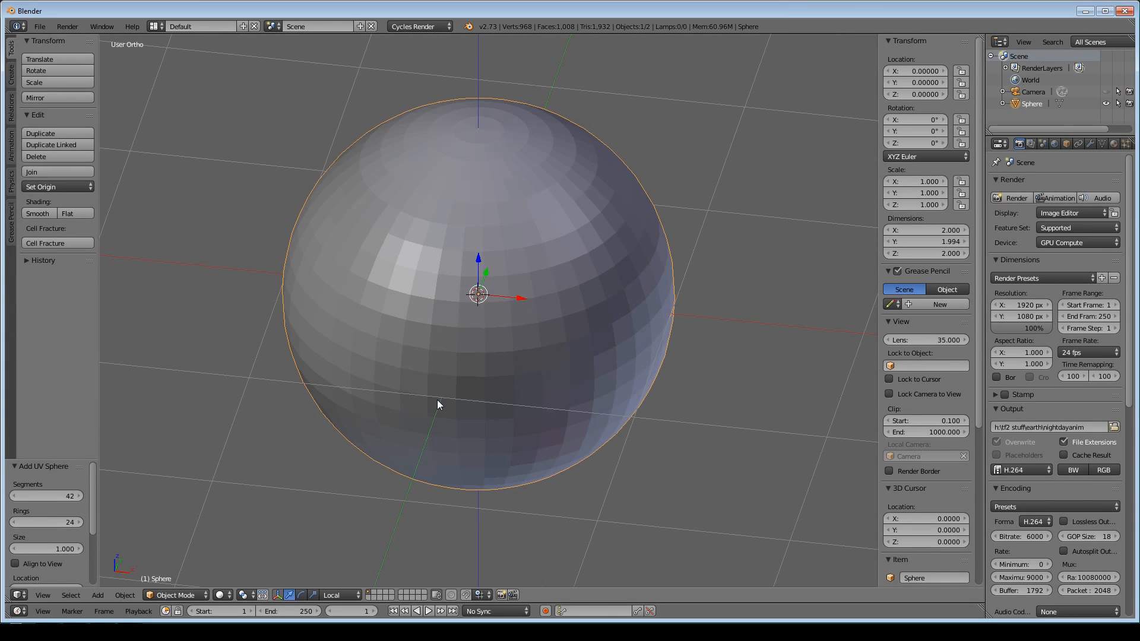
{"action": "mouse_move", "coordinate": [437, 400]}
{"action": "middle_mouse_down"}
{"action": "mouse_move", "coordinate": [437, 488]}
{"action": "mouse_move", "coordinate": [461, 386]}
{"action": "mouse_move", "coordinate": [414, 438]}
{"action": "middle_mouse_up"}
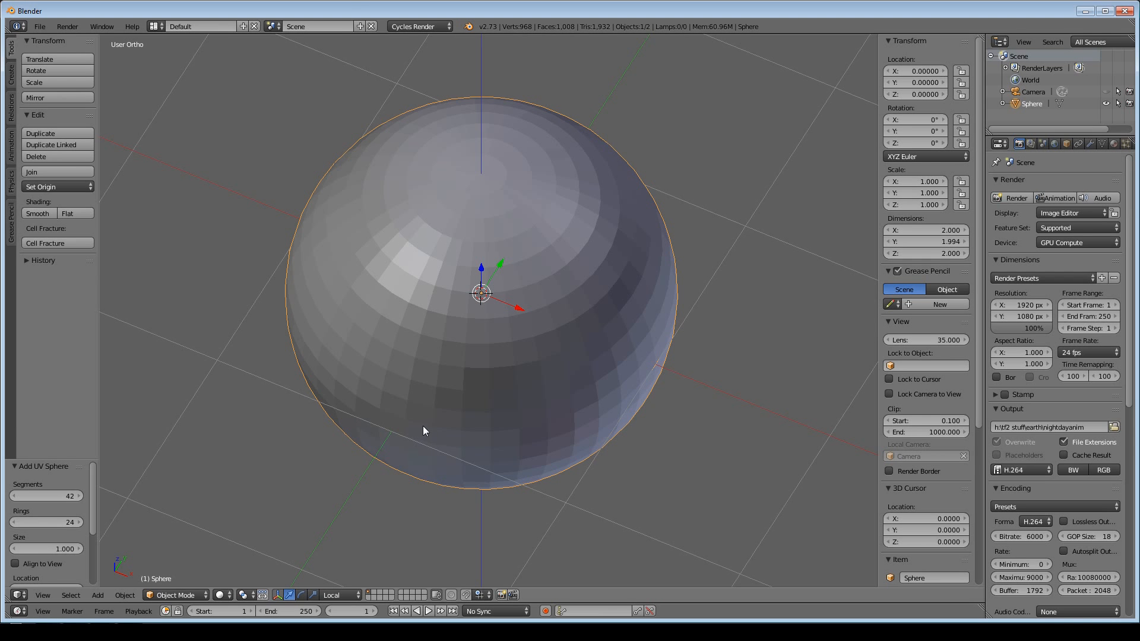
{"action": "middle_click_drag", "start_coordinate": [425, 428], "coordinate": [496, 376]}
{"action": "scroll", "coordinate": [496, 377], "scroll_direction": "up", "scroll_amount": 2}
{"action": "scroll", "coordinate": [496, 377], "scroll_direction": "down", "scroll_amount": 2}
Enter Edit Mode and delete the sphere's two pole vertices.
{"action": "key", "text": "Tab"}
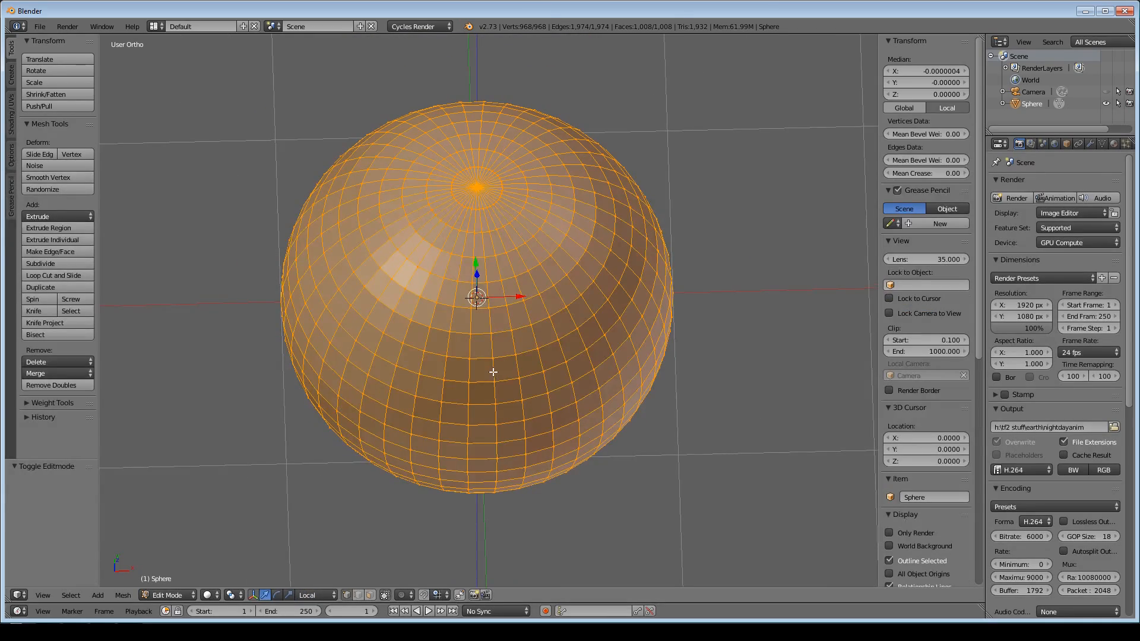
{"action": "key", "text": "a"}
{"action": "middle_click_drag", "start_coordinate": [492, 313], "coordinate": [514, 189]}
{"action": "right_click", "coordinate": [478, 358]}
{"action": "right_click", "coordinate": [481, 335], "text": "shift"}
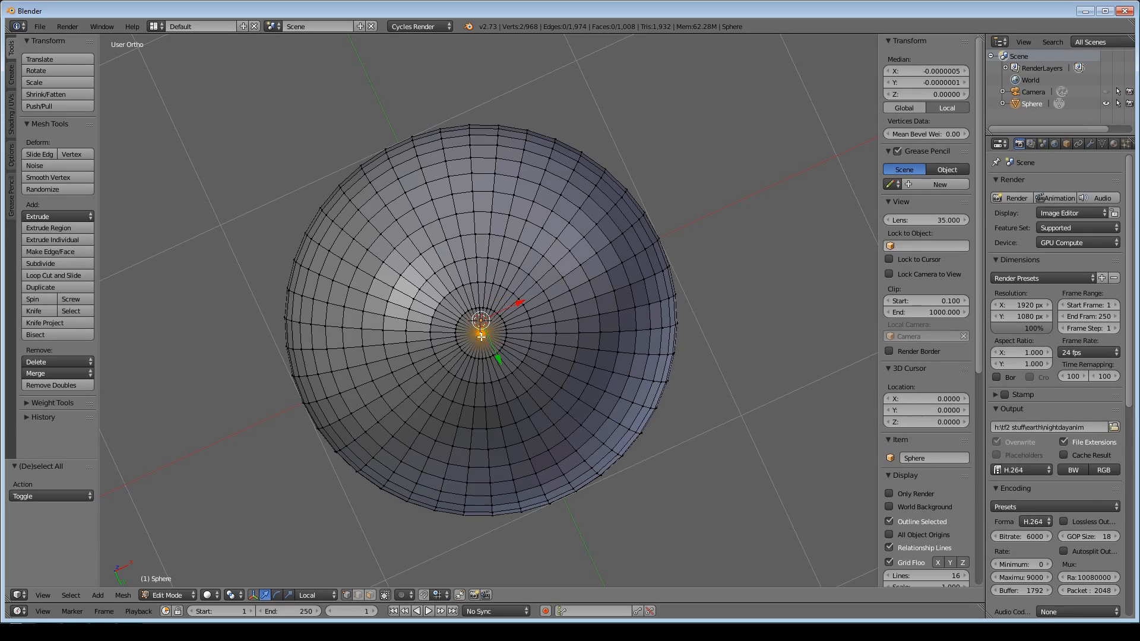
{"action": "key", "text": "x"}
{"action": "left_click", "coordinate": [481, 324]}
Select the complete edge loops around the open holes at both poles of the sphere.
{"action": "scroll", "coordinate": [518, 366], "scroll_direction": "up", "scroll_amount": 2}
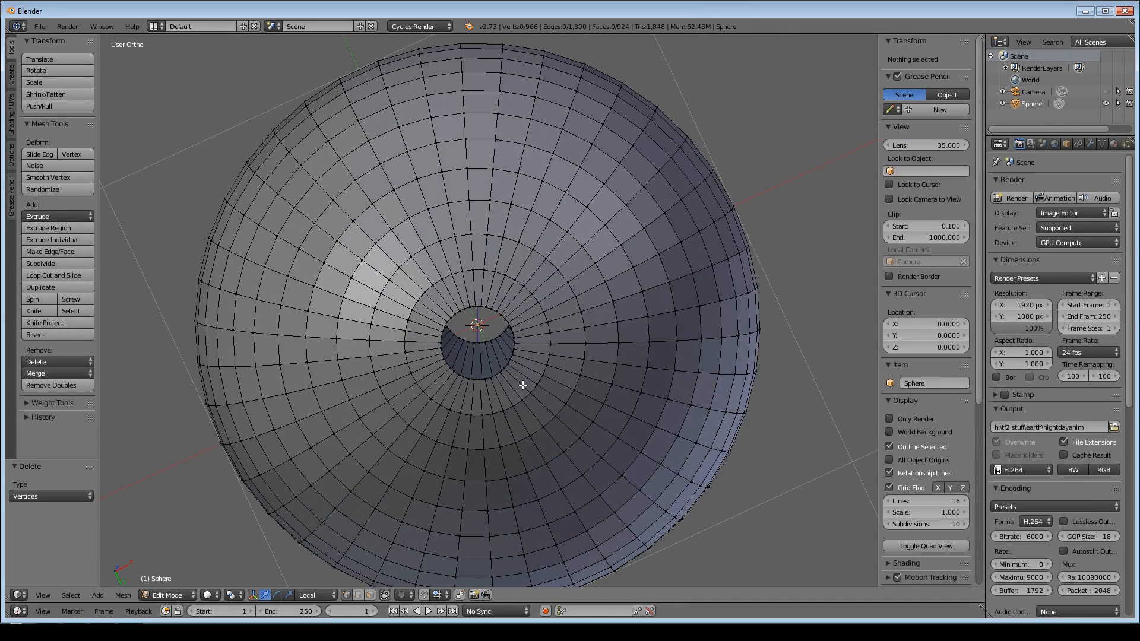
{"action": "right_click", "coordinate": [507, 369], "text": "alt"}
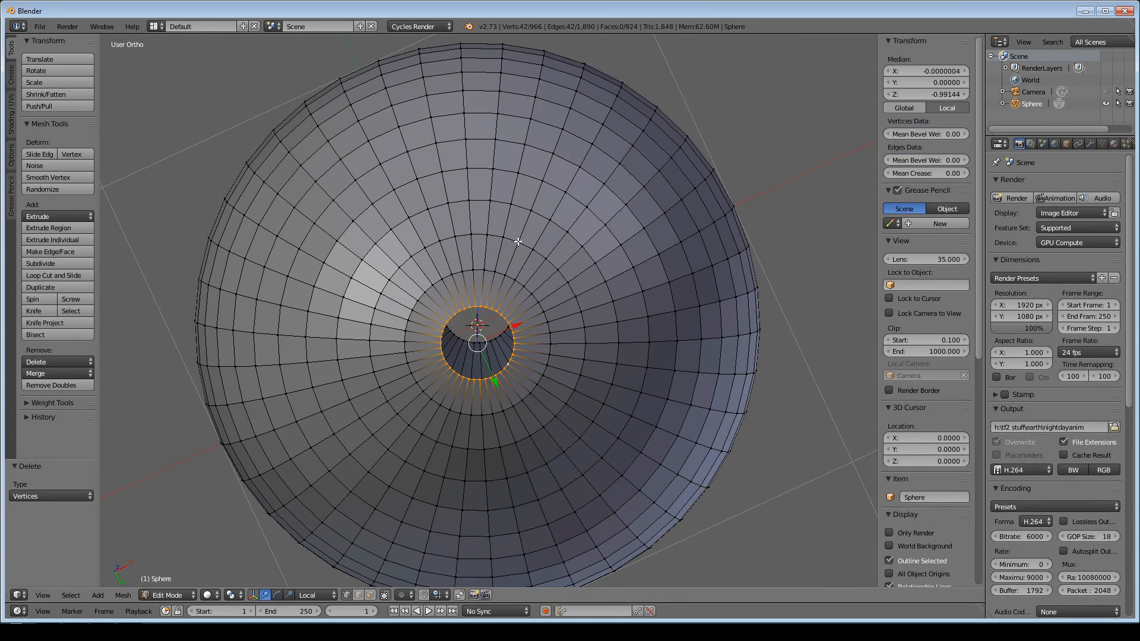
{"action": "middle_click_drag", "start_coordinate": [518, 242], "coordinate": [536, 496]}
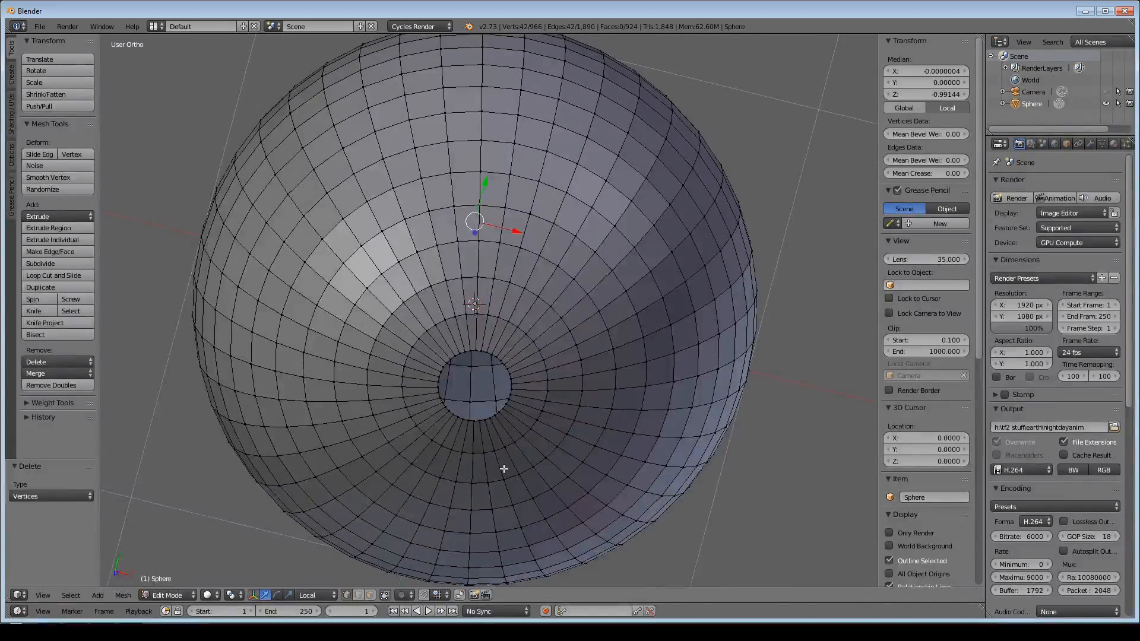
{"action": "right_click", "coordinate": [482, 423], "text": "alt+shift"}
{"action": "right_click", "coordinate": [482, 423], "text": "alt+shift"}
{"action": "right_click", "coordinate": [495, 418], "text": "alt+shift"}
{"action": "middle_click_drag", "start_coordinate": [511, 440], "coordinate": [517, 221]}
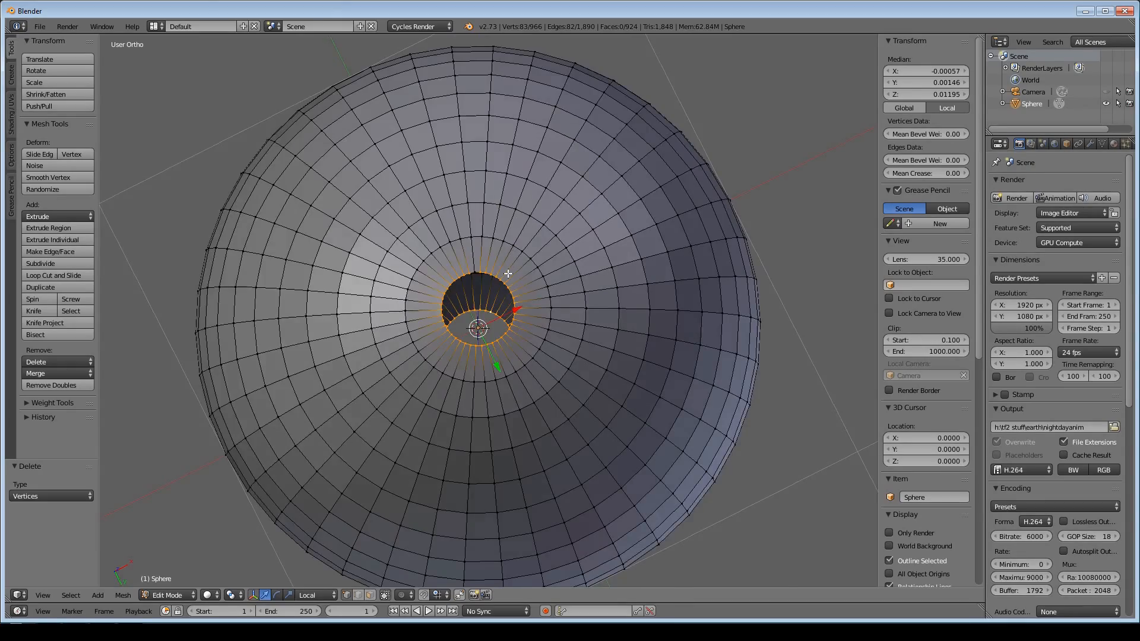
{"action": "scroll", "coordinate": [508, 273], "scroll_direction": "up", "scroll_amount": 3}
{"action": "right_click", "coordinate": [466, 244], "text": "shift"}
In top view, extrude both pole loops in place and scale them to 0.019 in X and Y only, nearly closing the holes.
{"action": "key", "text": "q"}
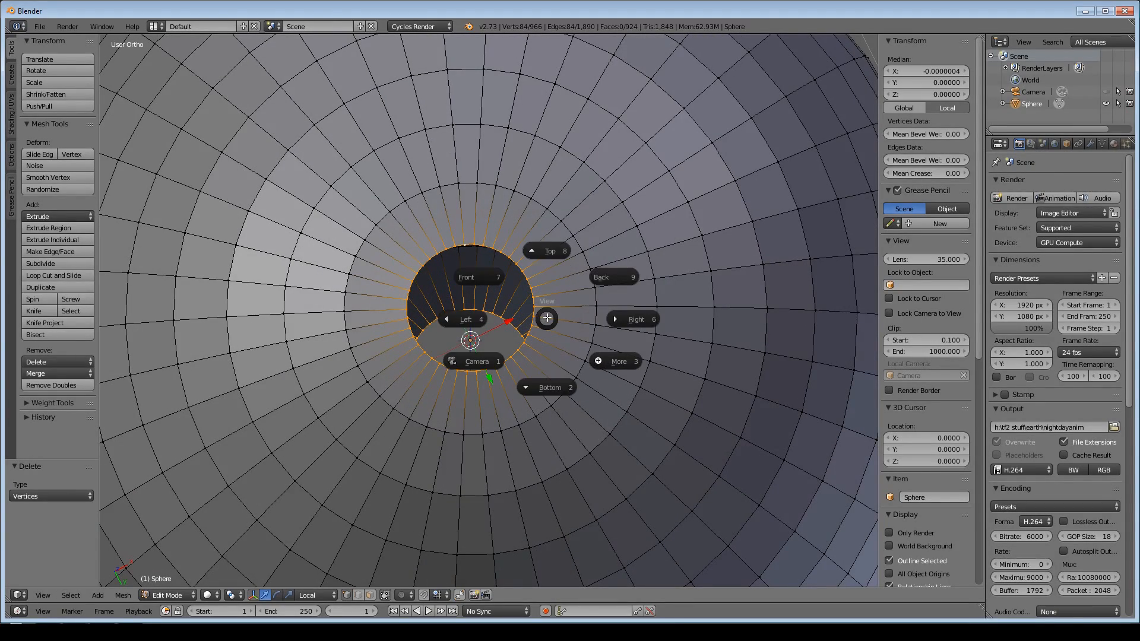
{"action": "left_click", "coordinate": [550, 252]}
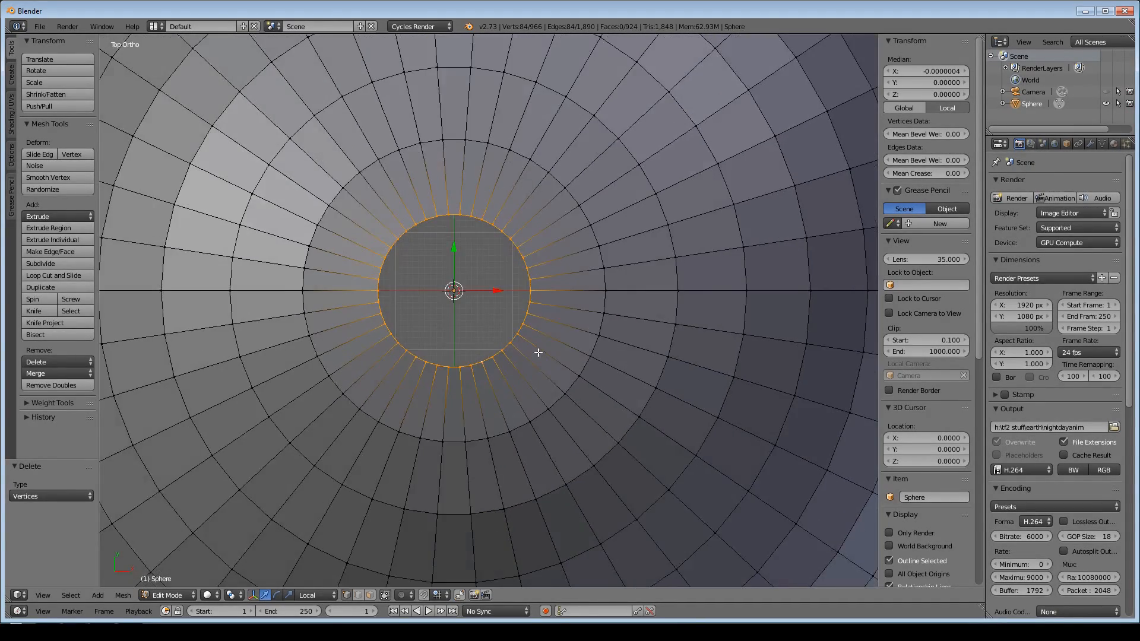
{"action": "scroll", "coordinate": [468, 335], "scroll_direction": "up", "scroll_amount": 3}
{"action": "middle_click_drag", "start_coordinate": [468, 335], "coordinate": [521, 362], "text": "shift"}
{"action": "key", "text": "e"}
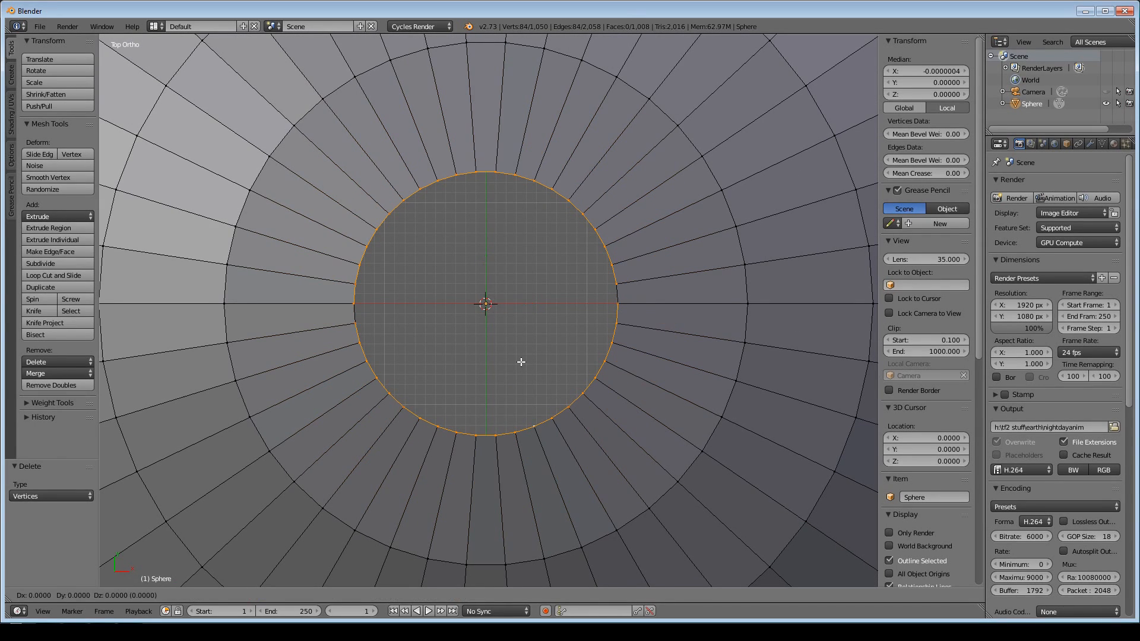
{"action": "key", "text": "Escape"}
{"action": "key", "text": "s"}
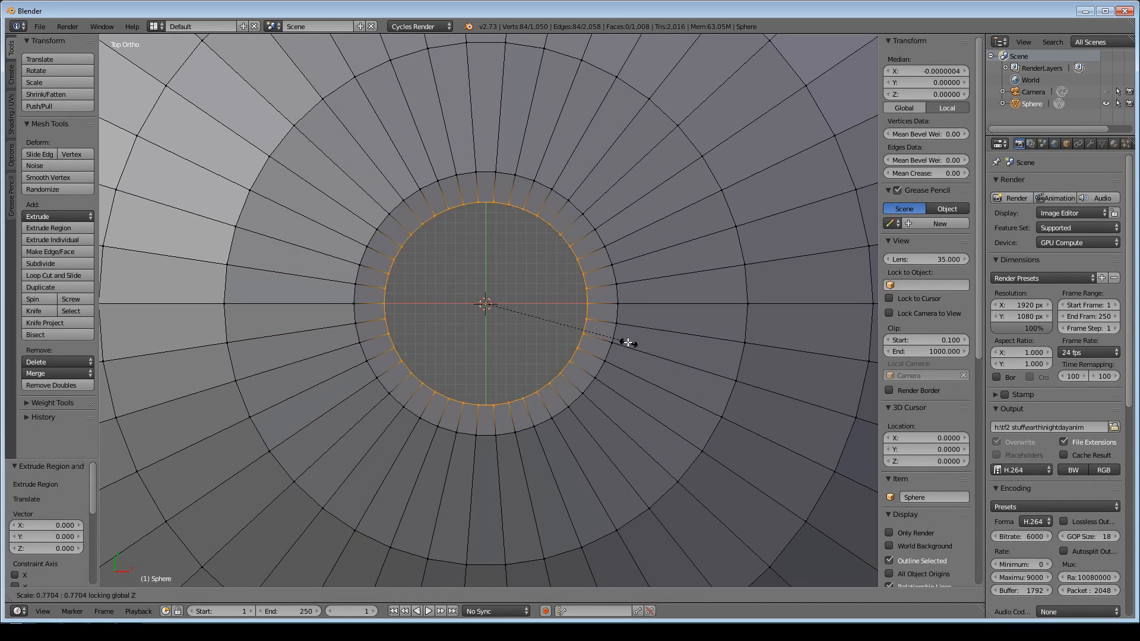
{"action": "left_click", "coordinate": [493, 307]}
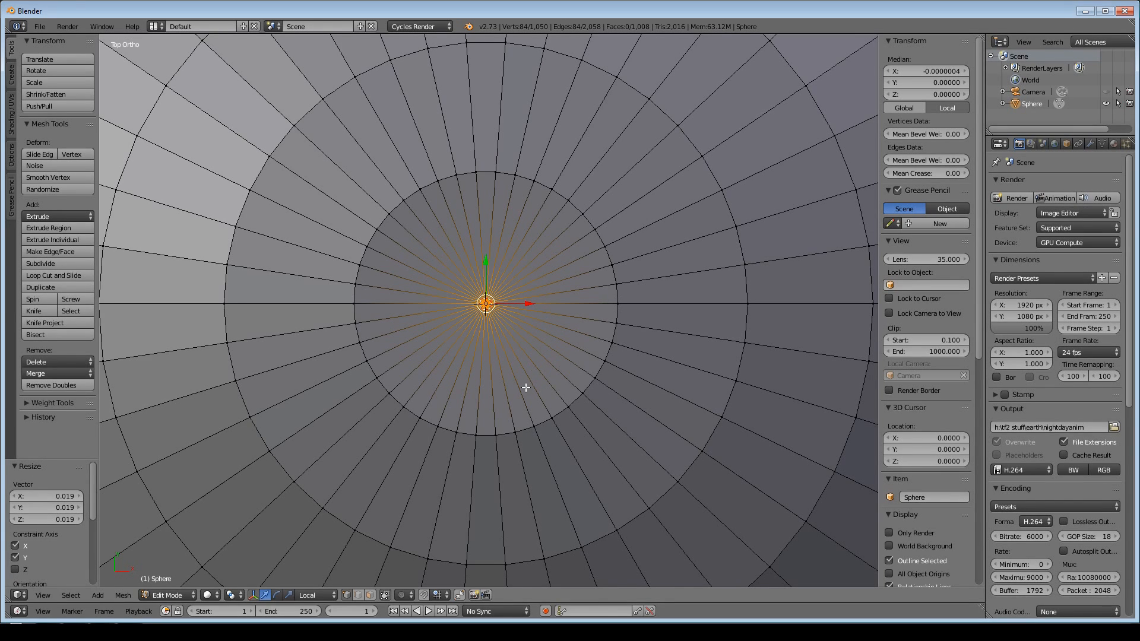
In front view, scale the shrunken pole loops along global Z by 1.010 to restore the sphere's rounded ends.
{"action": "key", "text": "q"}
{"action": "left_click", "coordinate": [487, 355]}
{"action": "scroll", "coordinate": [492, 344], "scroll_direction": "down", "scroll_amount": 10}
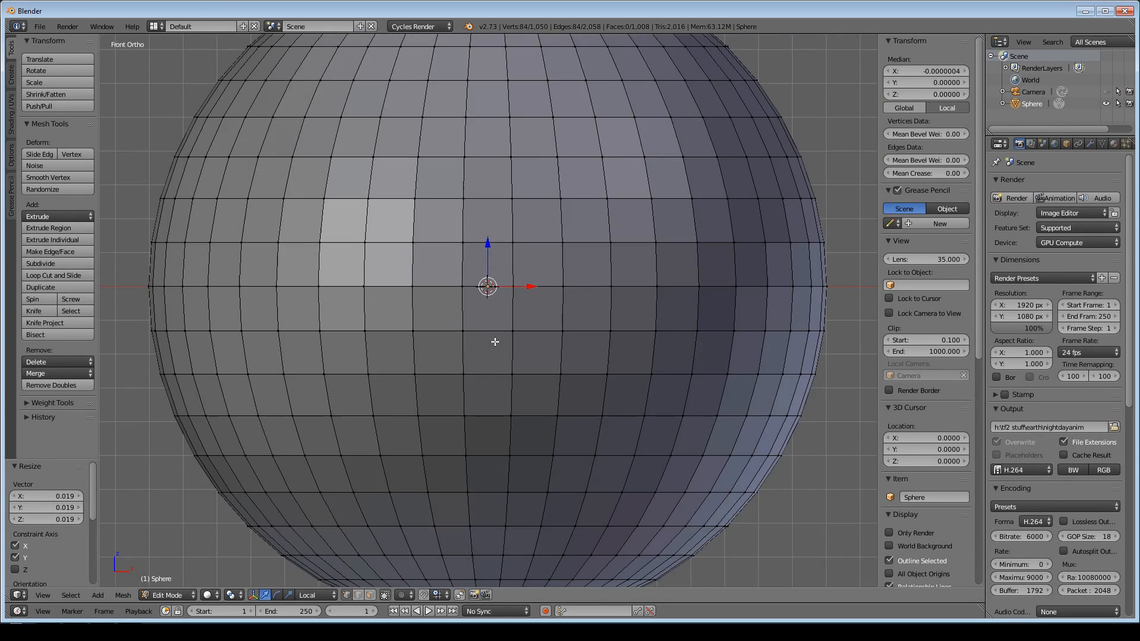
{"action": "scroll", "coordinate": [496, 344], "scroll_direction": "up", "scroll_amount": 5}
{"action": "middle_click_drag", "start_coordinate": [500, 188], "coordinate": [496, 413], "text": "shift"}
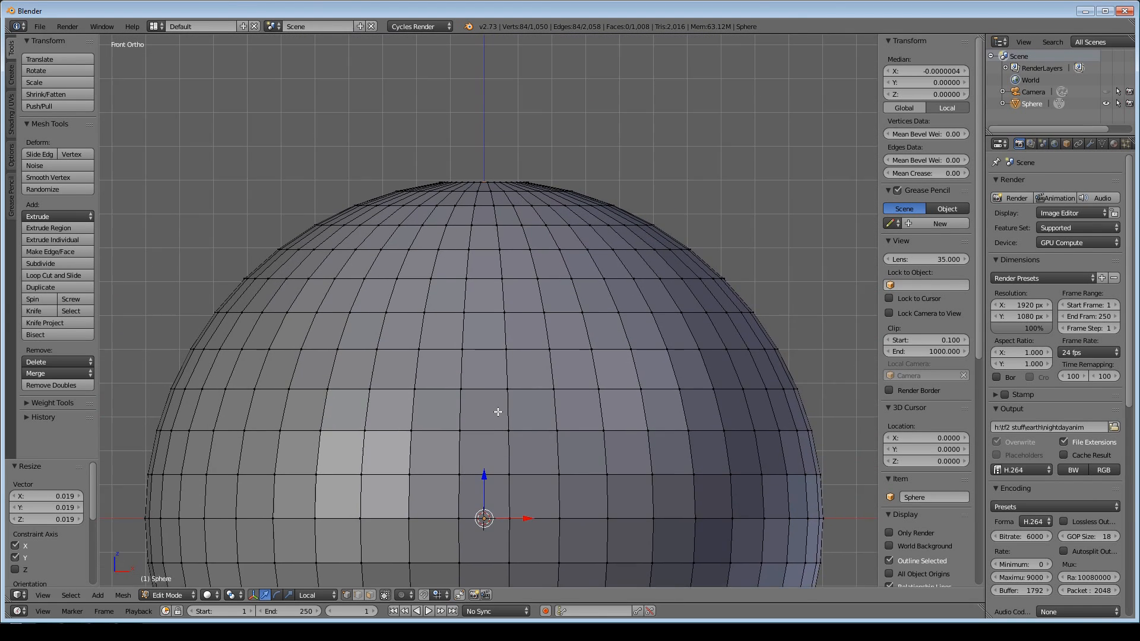
{"action": "scroll", "coordinate": [501, 392], "scroll_direction": "up", "scroll_amount": 3}
{"action": "key", "text": "s"}
{"action": "key", "text": "z"}
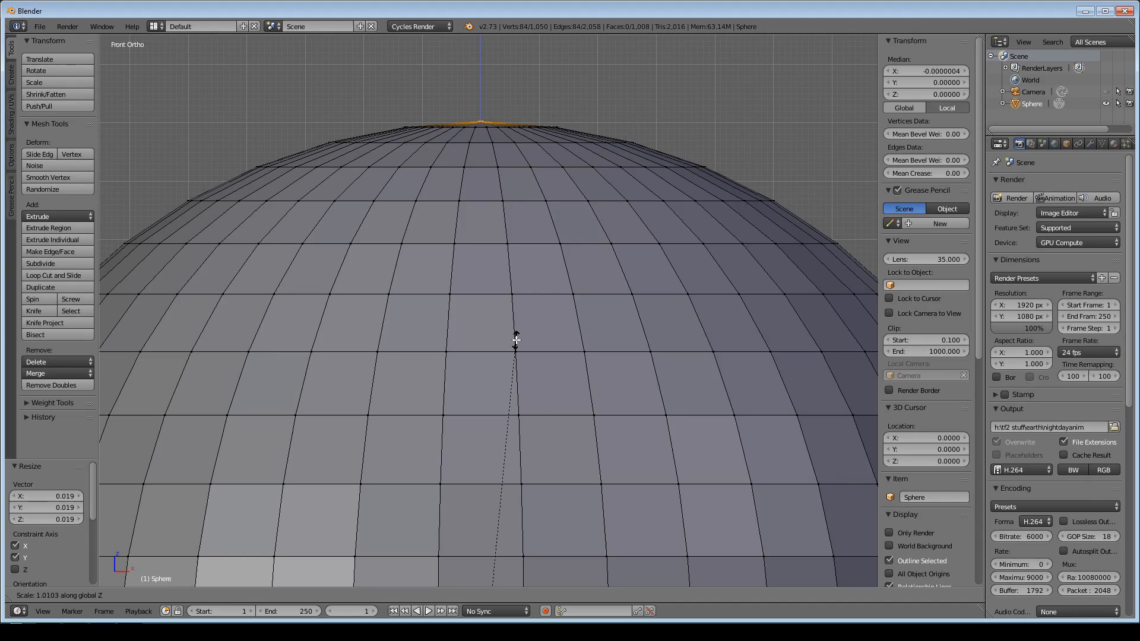
{"action": "left_click", "coordinate": [516, 339]}
Return to the front view, enlarge the timeline area and change it into a UV/Image Editor.
{"action": "middle_click_drag", "start_coordinate": [516, 340], "coordinate": [564, 305]}
{"action": "key", "text": "q"}
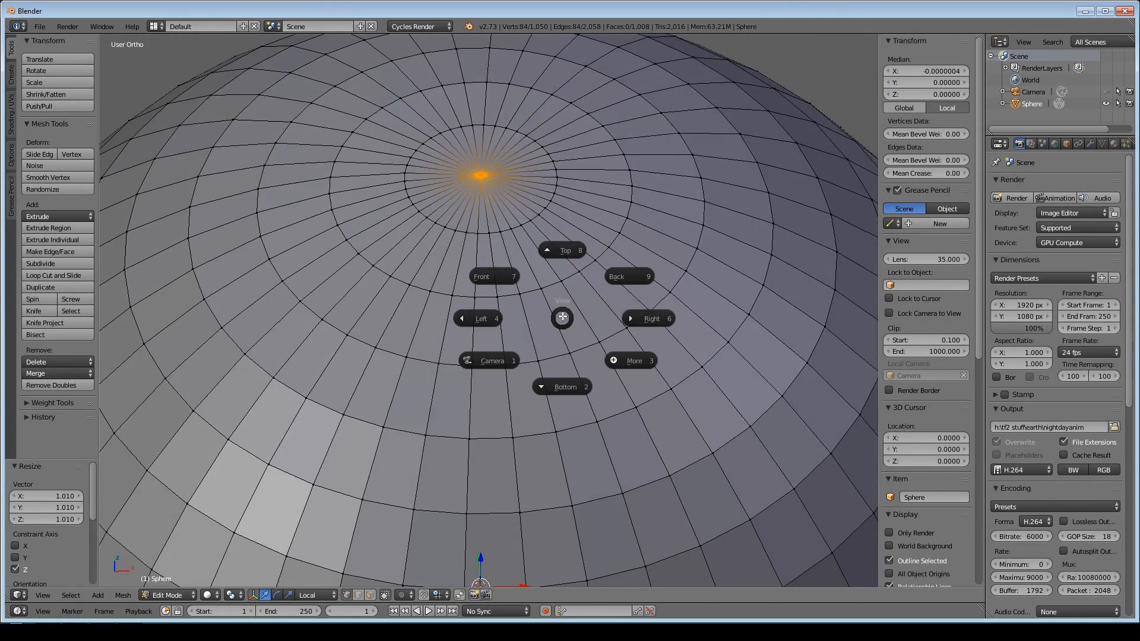
{"action": "left_click", "coordinate": [532, 295]}
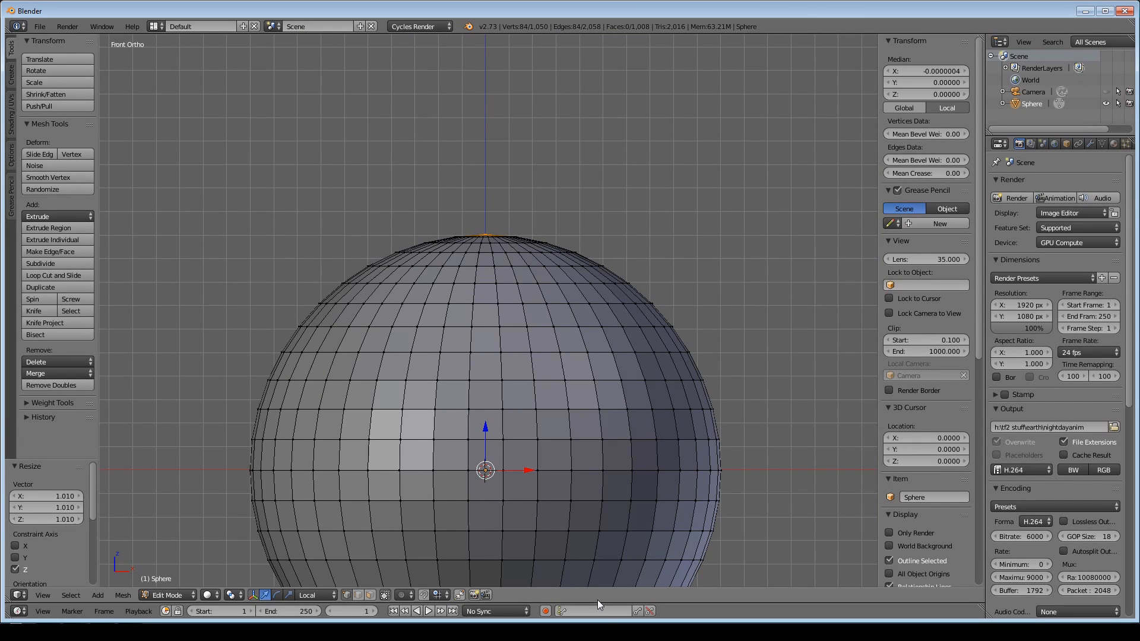
{"action": "left_click_drag", "start_coordinate": [598, 604], "coordinate": [598, 350]}
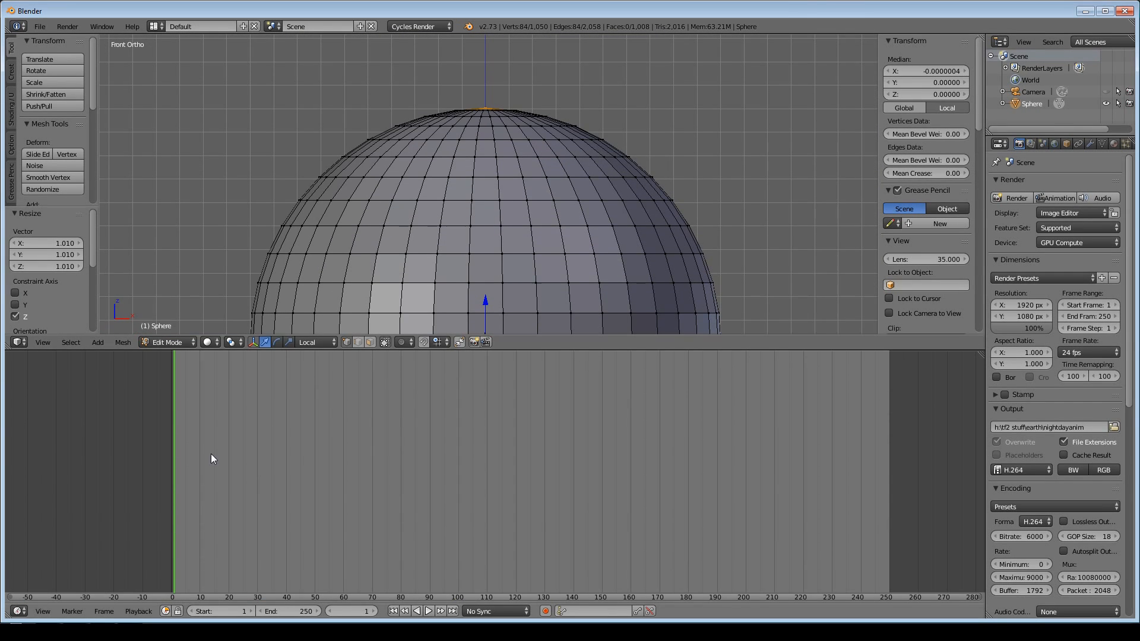
{"action": "left_click", "coordinate": [19, 611]}
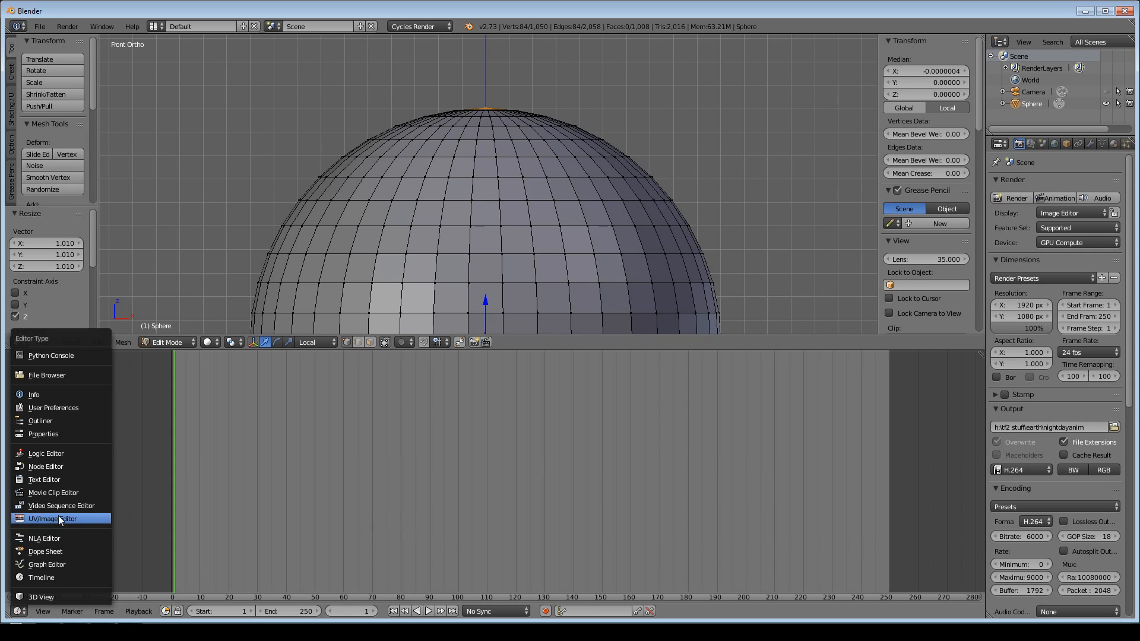
{"action": "left_click", "coordinate": [58, 518]}
Select the whole sphere mesh and unwrap it with Sphere Projection, View on Equator, Polar ZX, clipped and scaled to bounds.
{"action": "scroll", "coordinate": [459, 277], "scroll_direction": "down", "scroll_amount": 3}
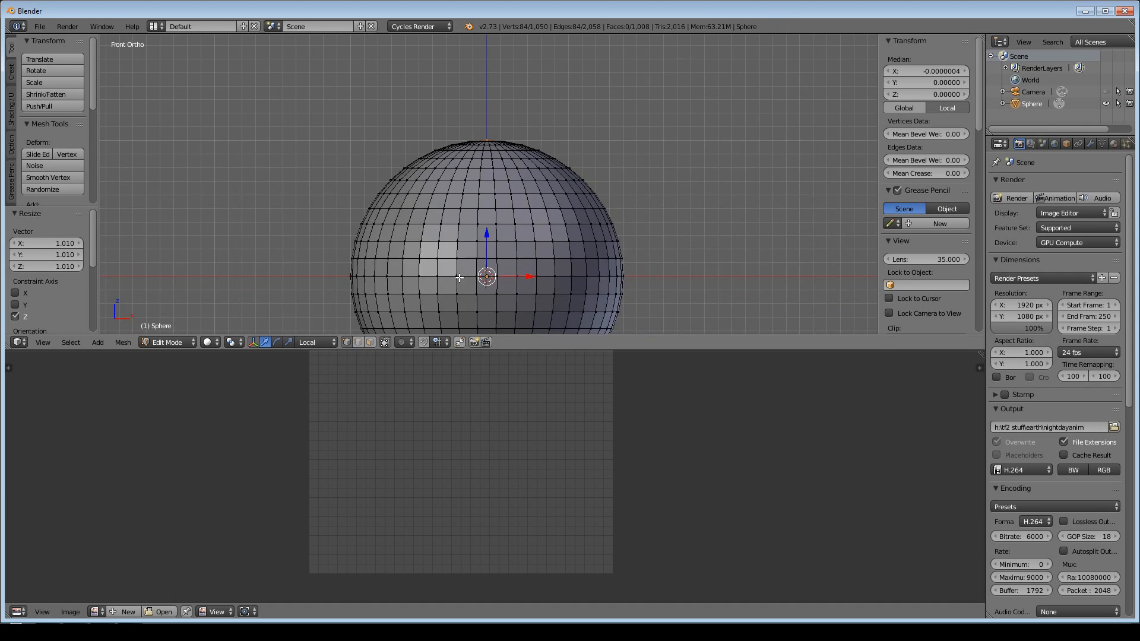
{"action": "scroll", "coordinate": [460, 277], "scroll_direction": "down", "scroll_amount": 2}
{"action": "key", "text": "a"}
{"action": "key", "text": "a"}
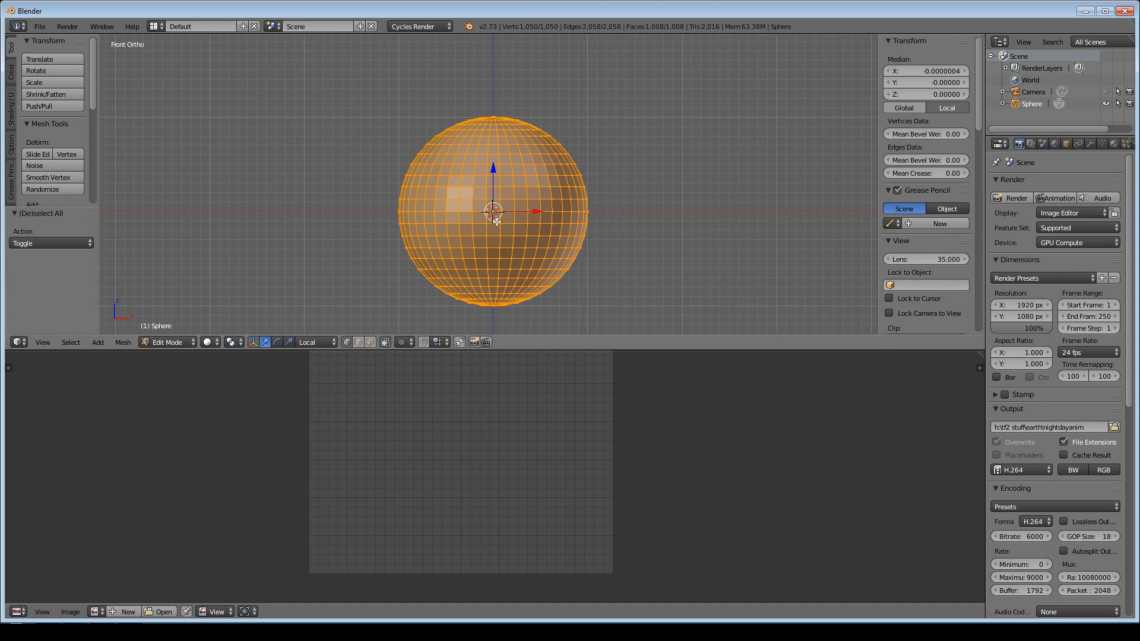
{"action": "key", "text": "u"}
{"action": "left_click", "coordinate": [497, 221]}
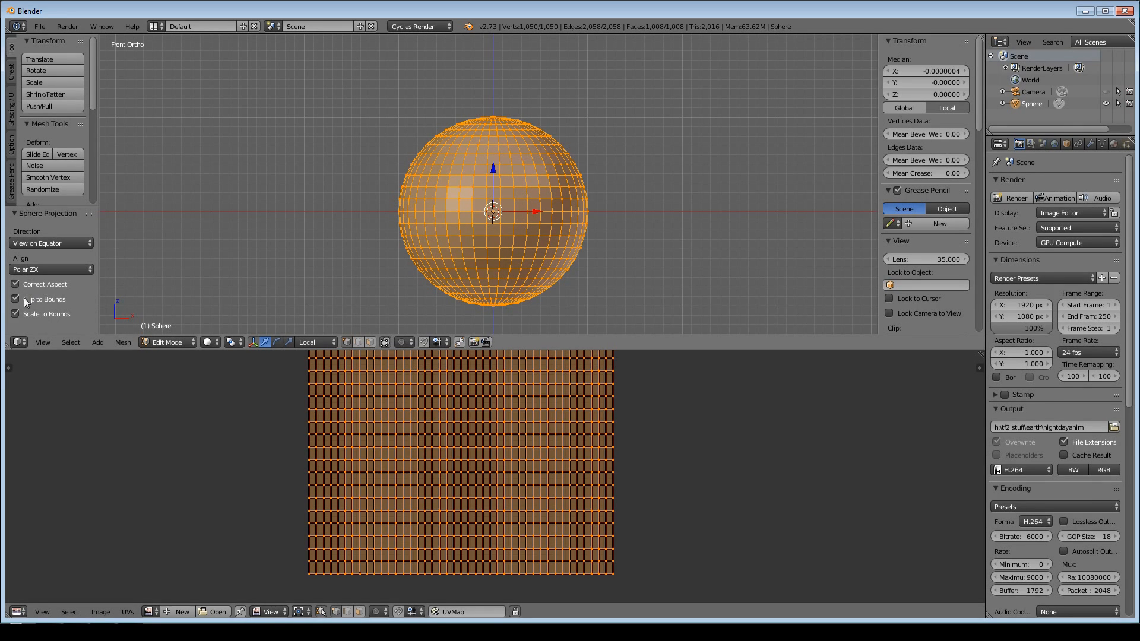
{"action": "scroll", "coordinate": [491, 467], "scroll_direction": "down", "scroll_amount": 2}
{"action": "mouse_move", "coordinate": [519, 428]}
{"action": "middle_mouse_down"}
{"action": "mouse_move", "coordinate": [518, 465]}
{"action": "mouse_move", "coordinate": [519, 449]}
{"action": "middle_mouse_up"}
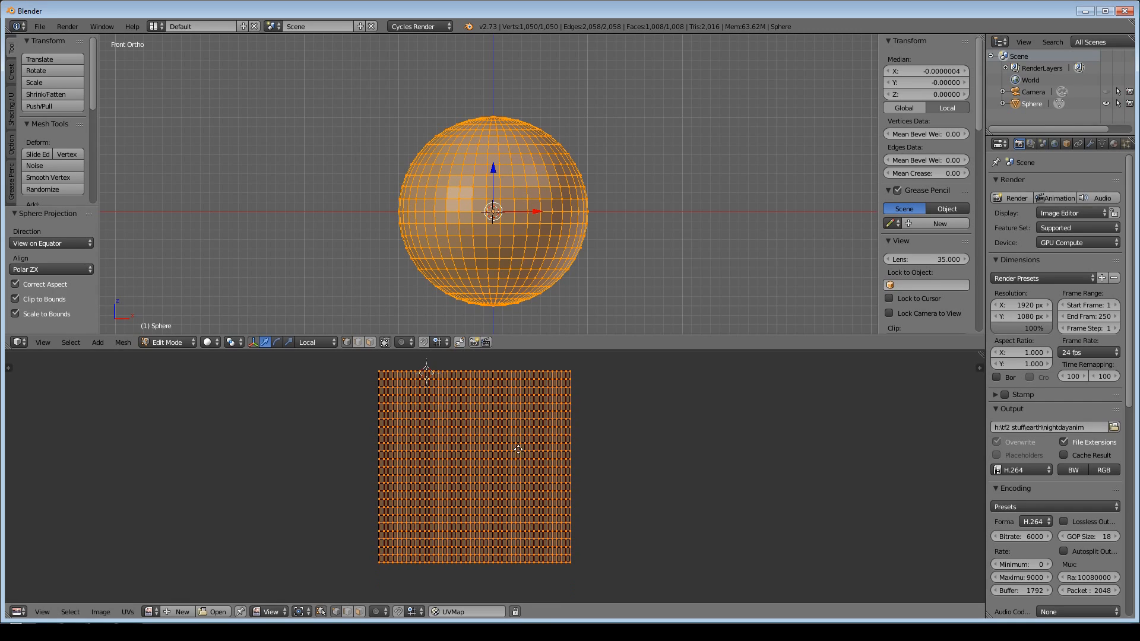
{"action": "middle_click_drag", "start_coordinate": [548, 215], "coordinate": [565, 257]}
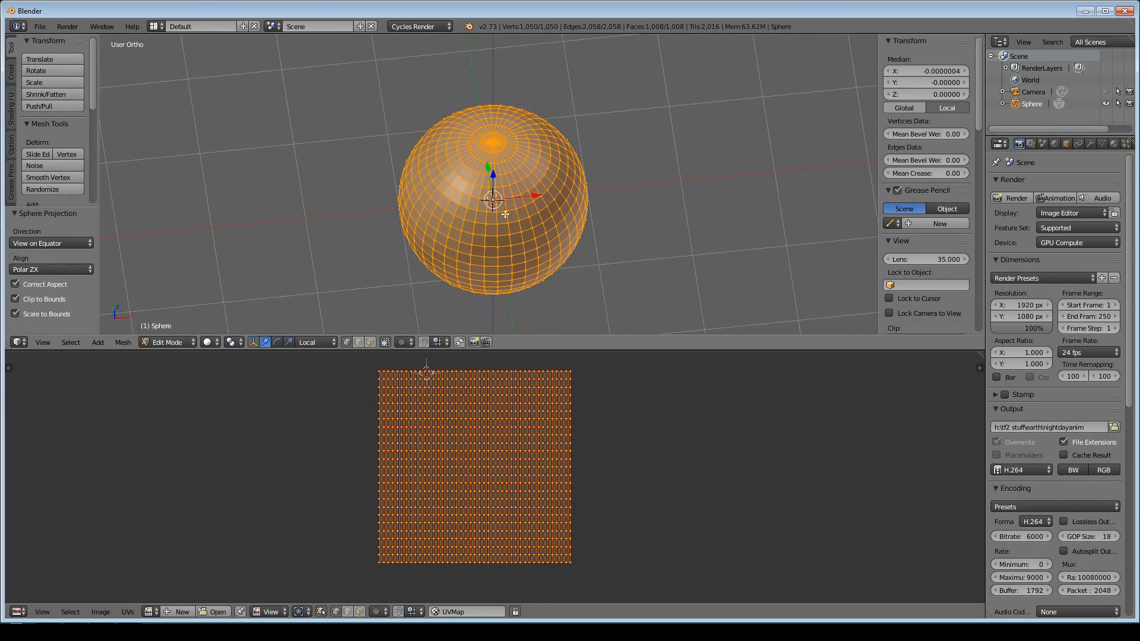
{"action": "scroll", "coordinate": [505, 214], "scroll_direction": "up", "scroll_amount": 7}
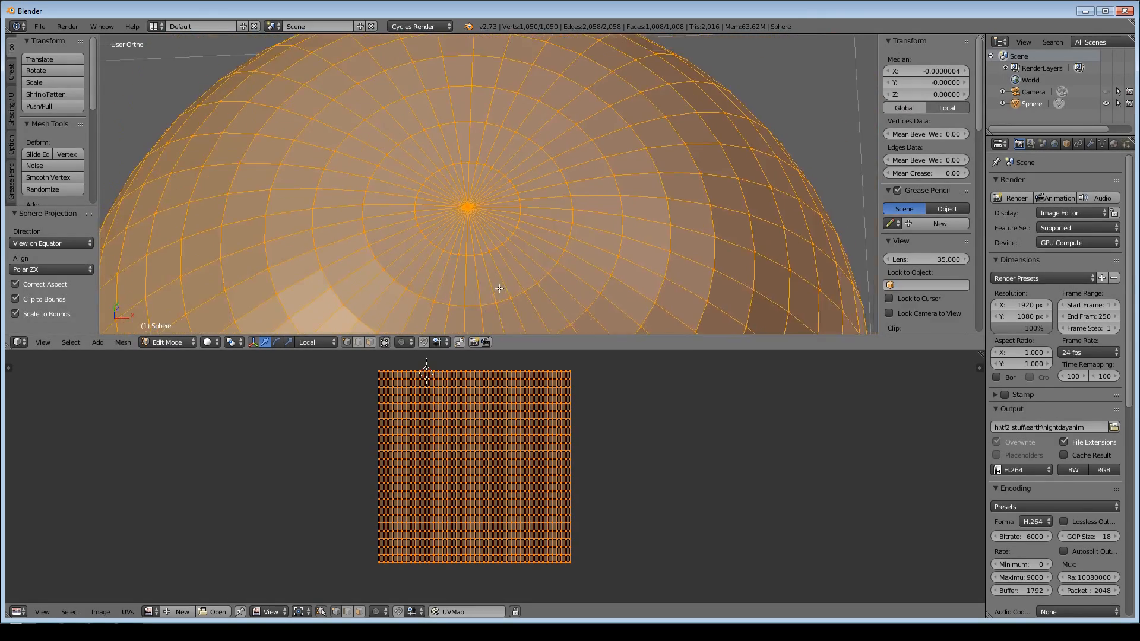
Deselect everything, select the small edge loop around the sphere's top pole and scale it to 0 in X and Y only.
{"action": "scroll", "coordinate": [501, 276], "scroll_direction": "up", "scroll_amount": 8}
{"action": "key", "text": "a"}
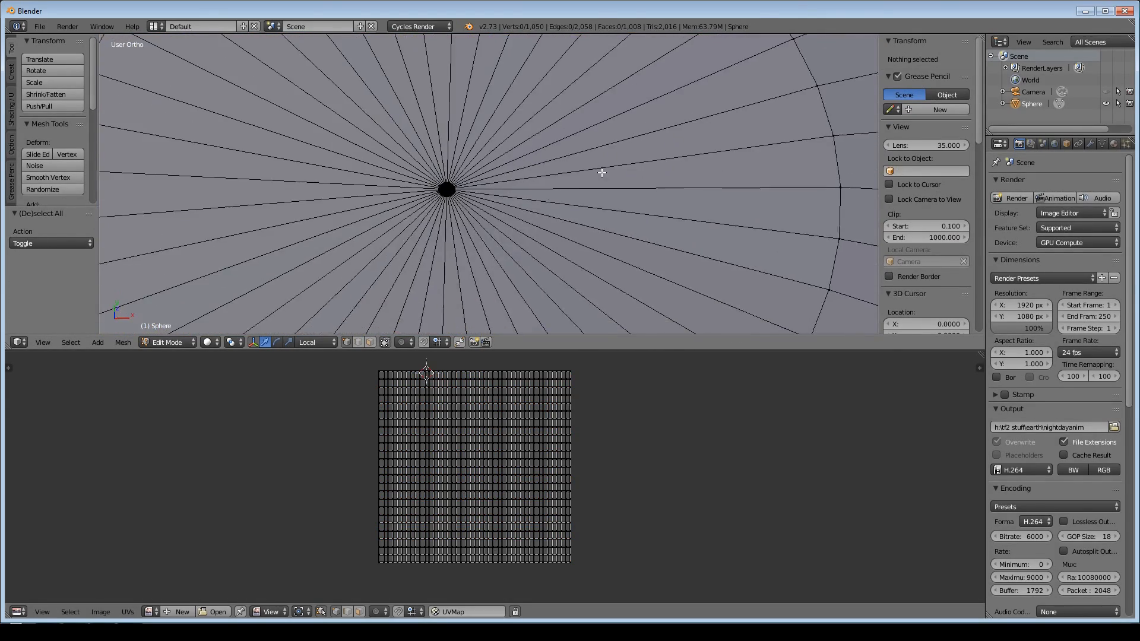
{"action": "scroll", "coordinate": [602, 173], "scroll_direction": "up", "scroll_amount": 4}
{"action": "right_click", "coordinate": [363, 219], "text": "alt"}
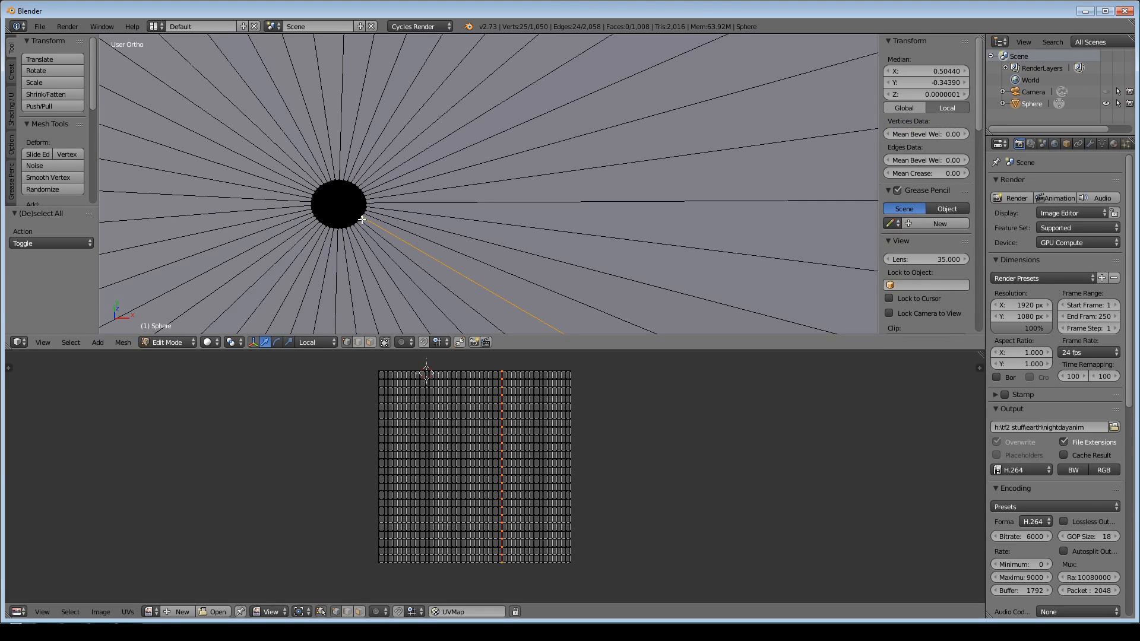
{"action": "right_click", "coordinate": [362, 220], "text": "alt"}
{"action": "right_click", "coordinate": [361, 219], "text": "alt"}
{"action": "right_click", "coordinate": [361, 219], "text": "alt"}
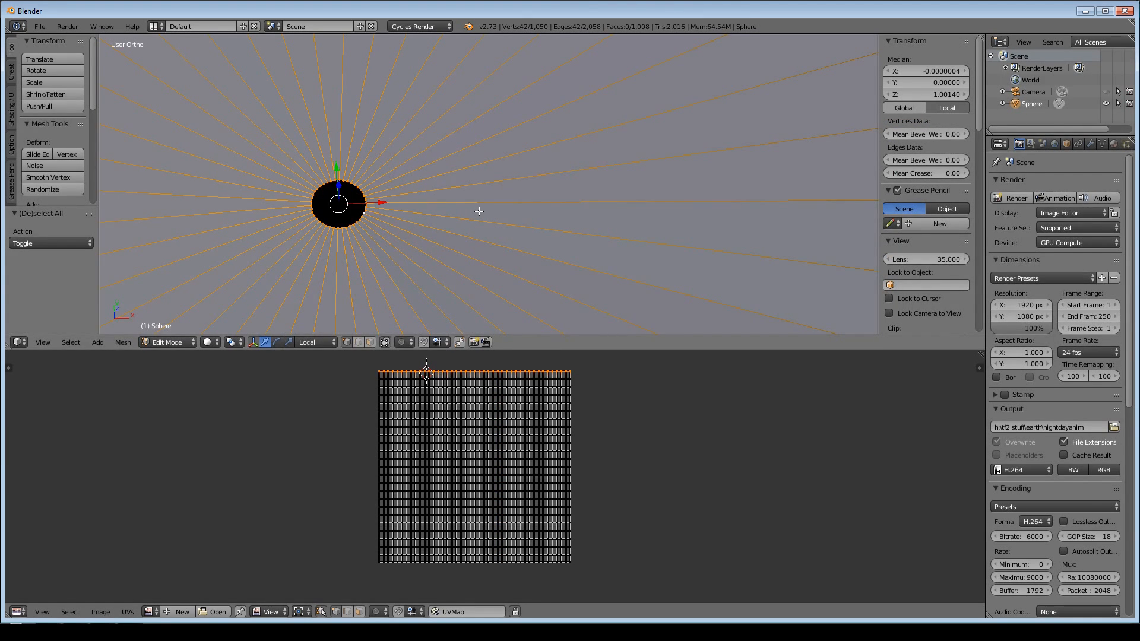
{"action": "key", "text": "s"}
{"action": "key", "text": "shift+z"}
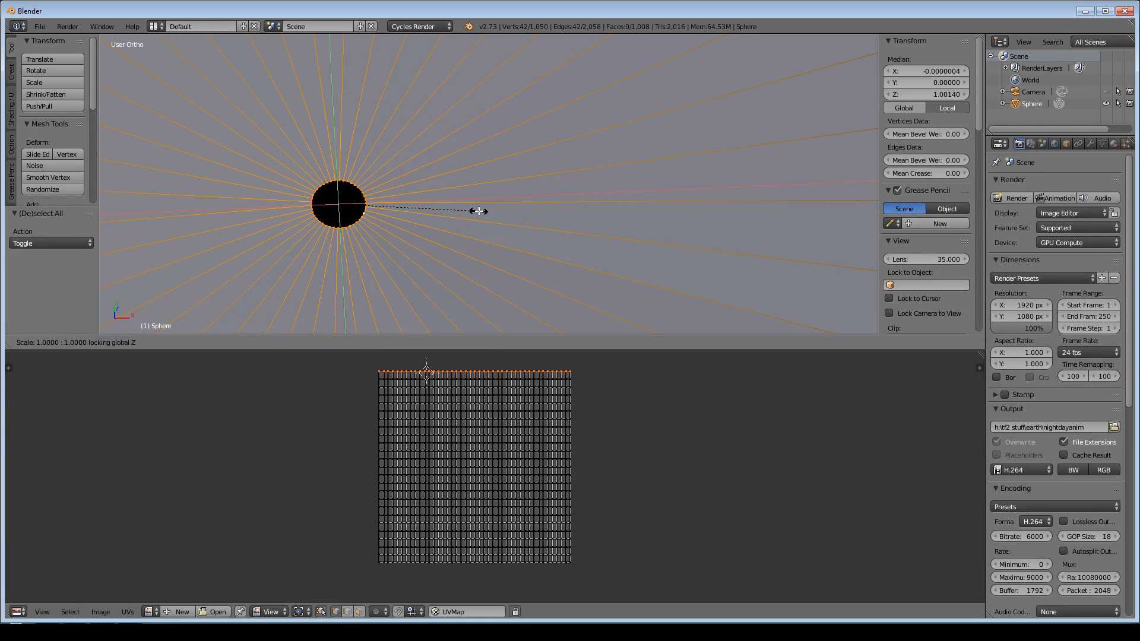
{"action": "key", "text": "0"}
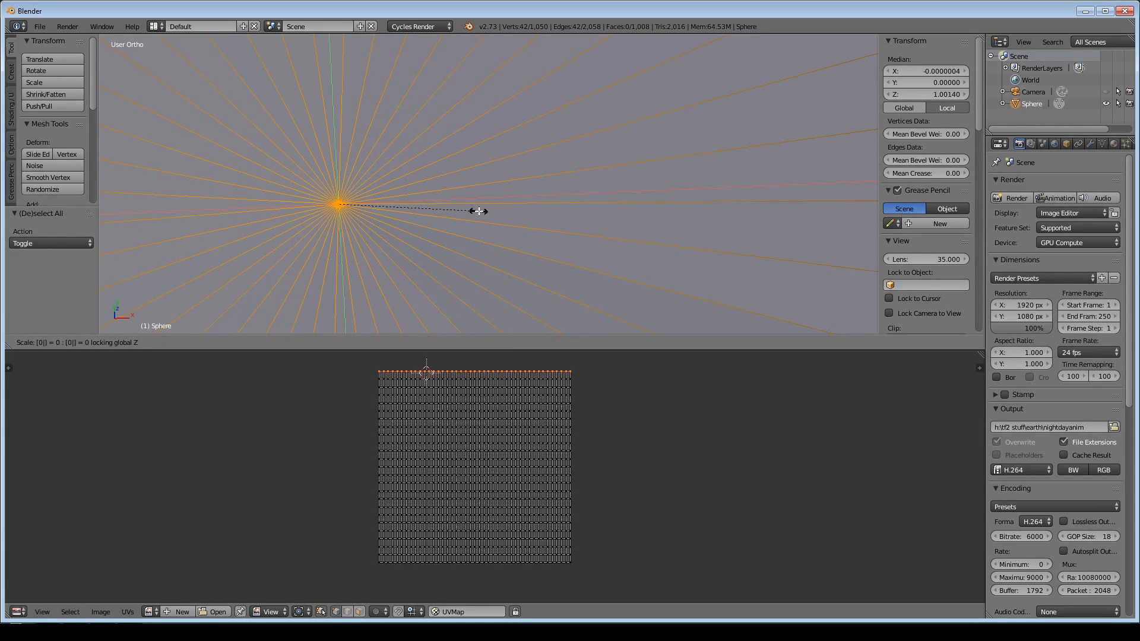
{"action": "key", "text": "Return"}
Select the small edge loop around the sphere's bottom pole and scale it to 0 in X and Y only.
{"action": "scroll", "coordinate": [471, 241], "scroll_direction": "up", "scroll_amount": 5}
{"action": "middle_click_drag", "start_coordinate": [527, 255], "coordinate": [548, 145]}
{"action": "scroll", "coordinate": [565, 245], "scroll_direction": "down", "scroll_amount": 6}
{"action": "scroll", "coordinate": [546, 142], "scroll_direction": "up", "scroll_amount": 4}
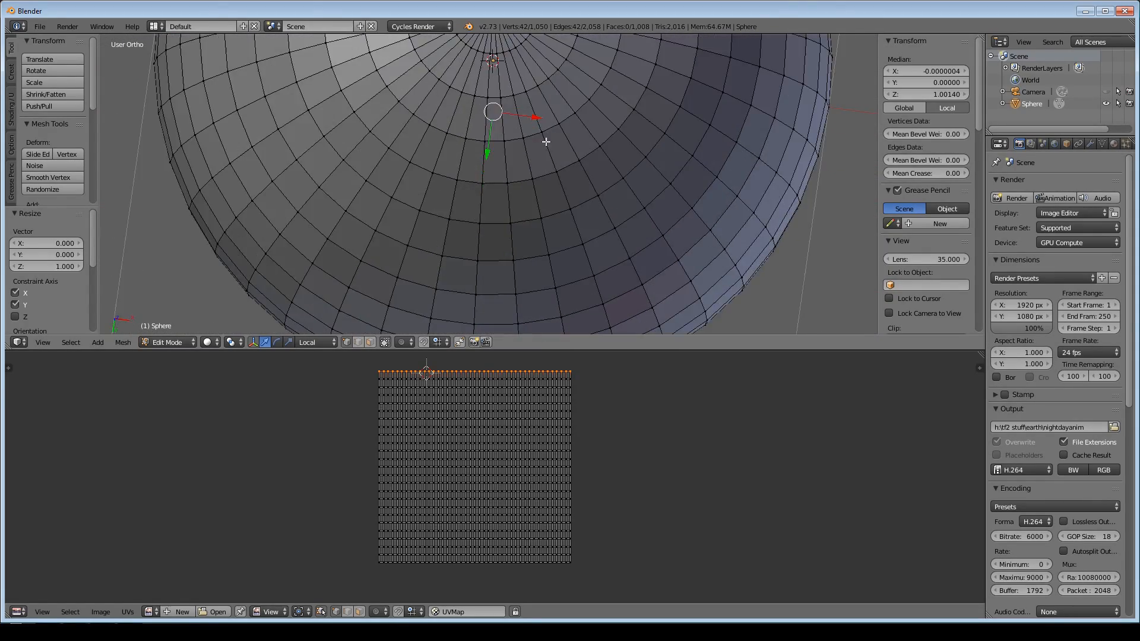
{"action": "middle_click_drag", "start_coordinate": [540, 64], "coordinate": [535, 121]}
{"action": "scroll", "coordinate": [532, 280], "scroll_direction": "up", "scroll_amount": 3}
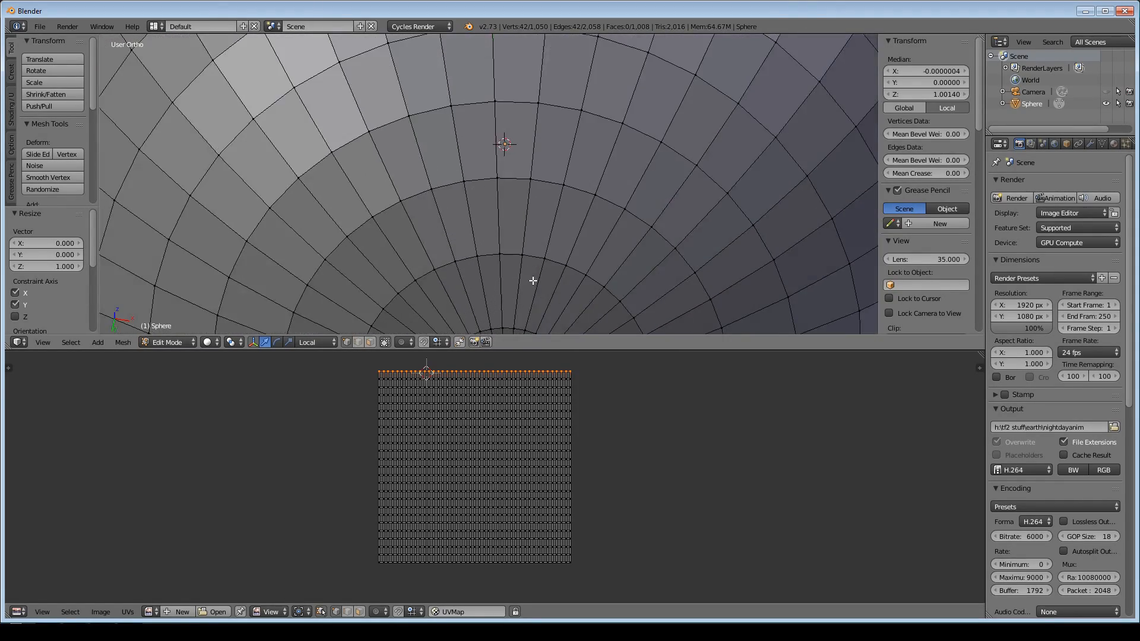
{"action": "middle_click_drag", "start_coordinate": [533, 279], "coordinate": [506, 179]}
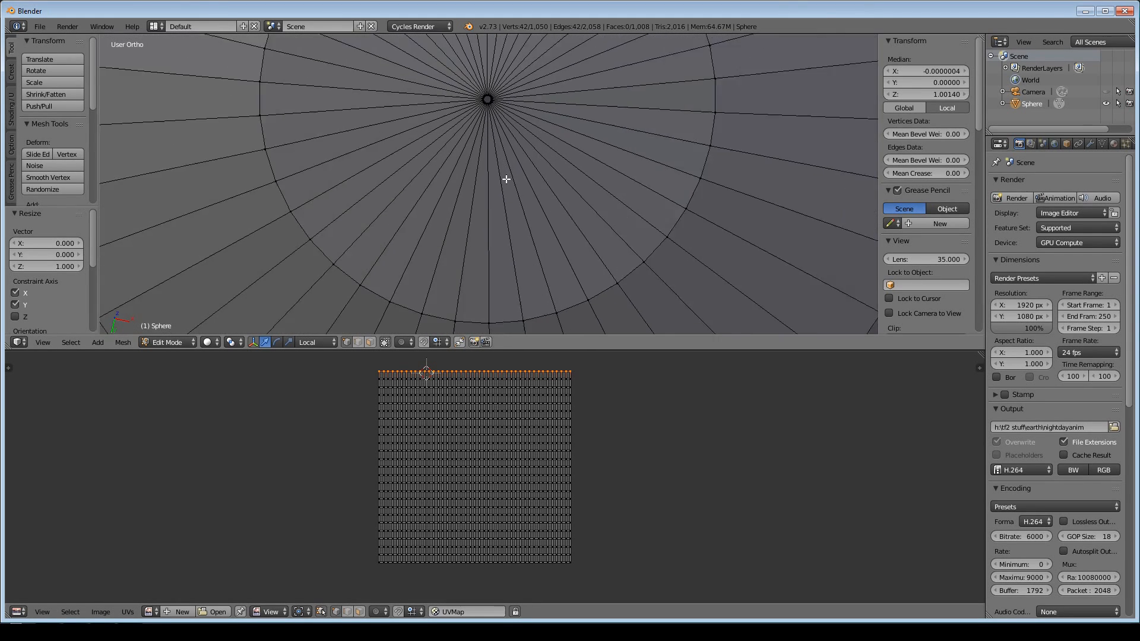
{"action": "scroll", "coordinate": [506, 179], "scroll_direction": "up", "scroll_amount": 5}
{"action": "middle_click_drag", "start_coordinate": [519, 79], "coordinate": [491, 285], "text": "shift"}
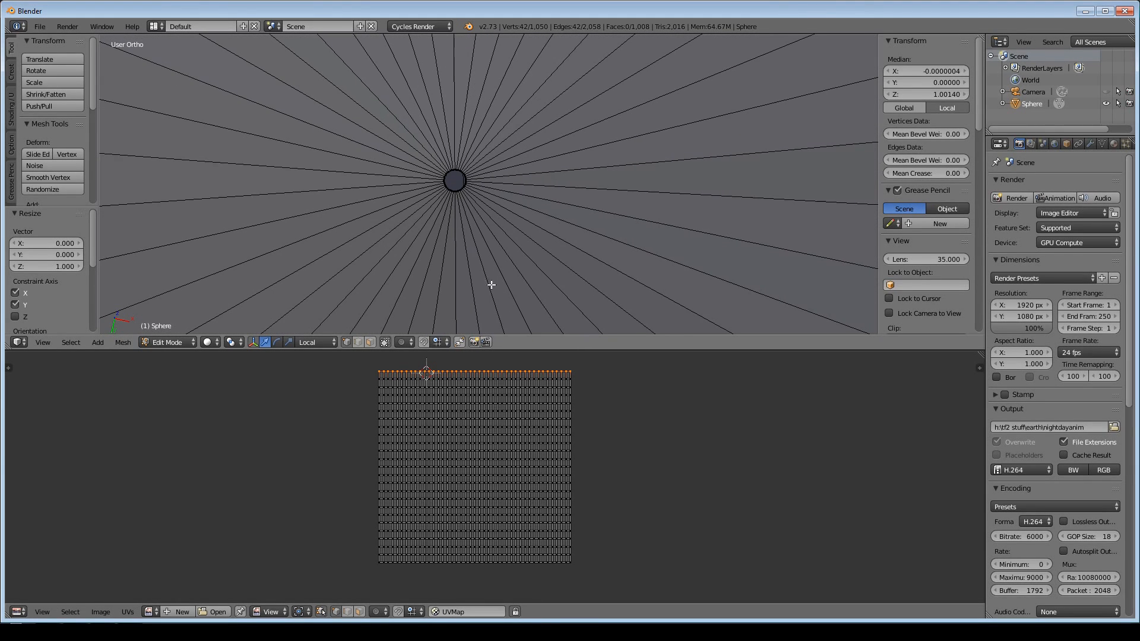
{"action": "right_click", "coordinate": [465, 209], "text": "alt"}
{"action": "right_click", "coordinate": [463, 187], "text": "alt"}
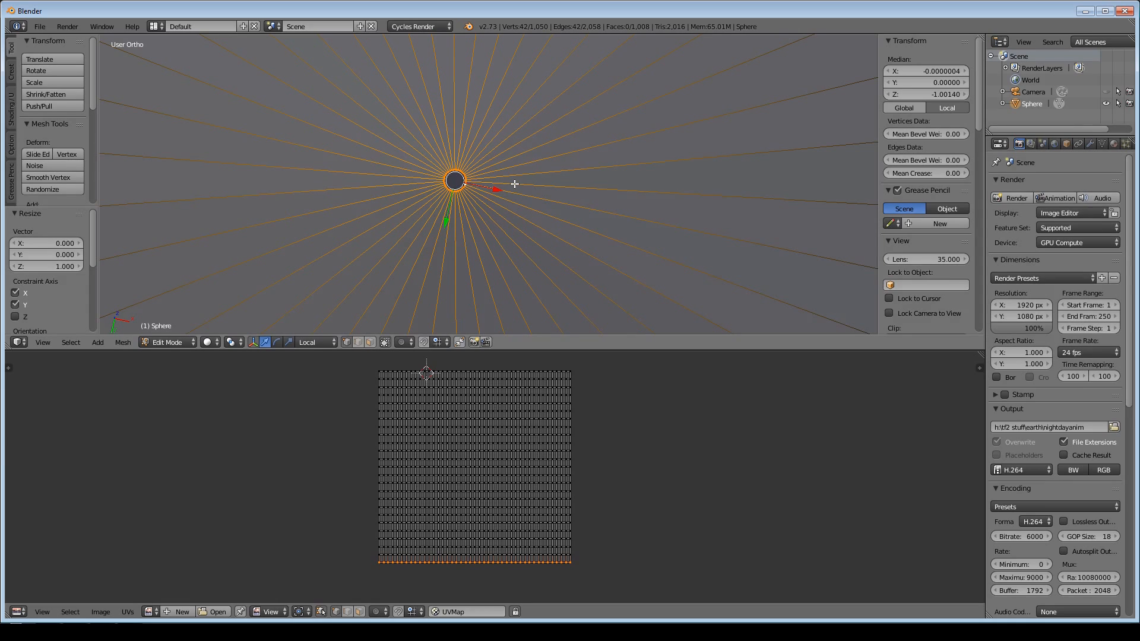
{"action": "key", "text": "s"}
{"action": "key", "text": "shift+z"}
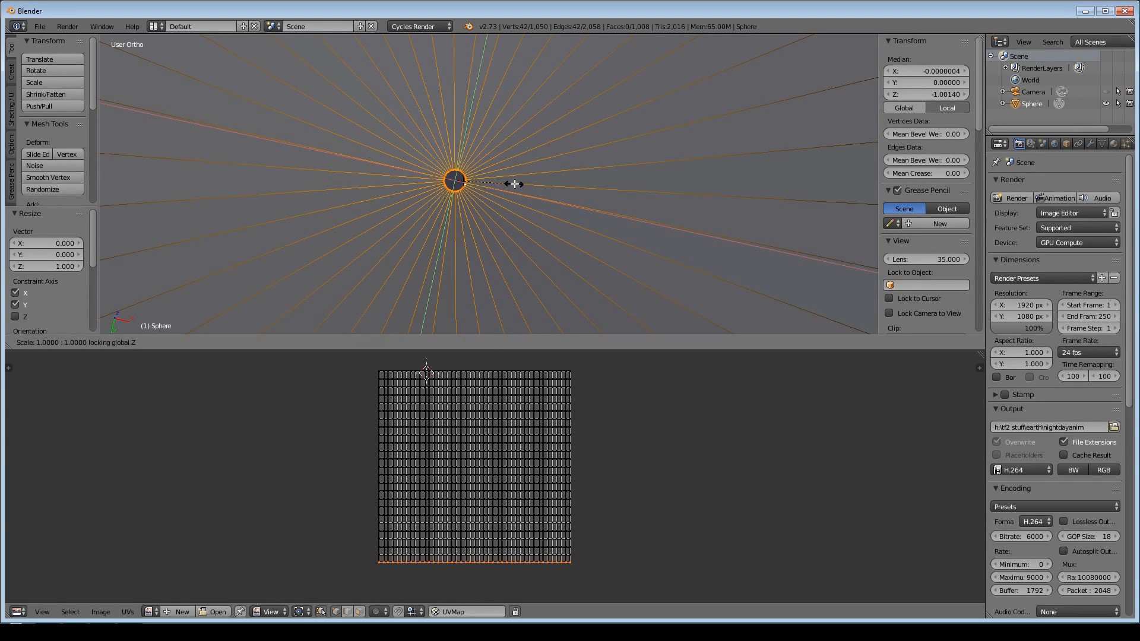
{"action": "key", "text": "0"}
{"action": "key", "text": "Return"}
Return to the front view and enlarge the 3D view by shrinking the UV/Image Editor area.
{"action": "key", "text": "q"}
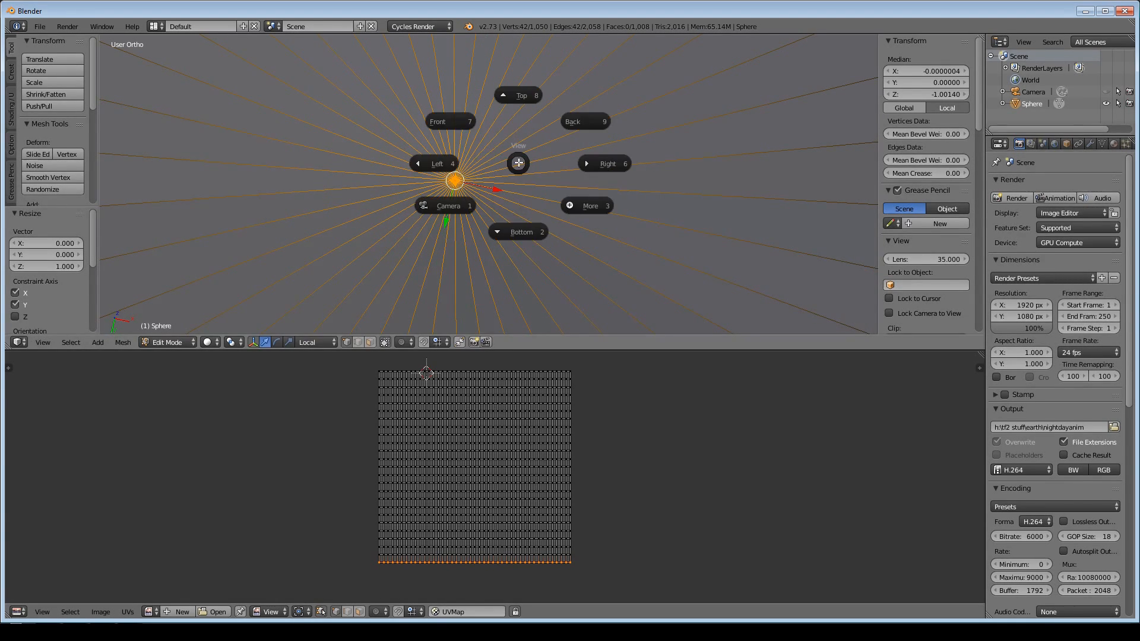
{"action": "left_click", "coordinate": [499, 135]}
{"action": "scroll", "coordinate": [554, 127], "scroll_direction": "down", "scroll_amount": 8}
{"action": "scroll", "coordinate": [554, 127], "scroll_direction": "up", "scroll_amount": 8}
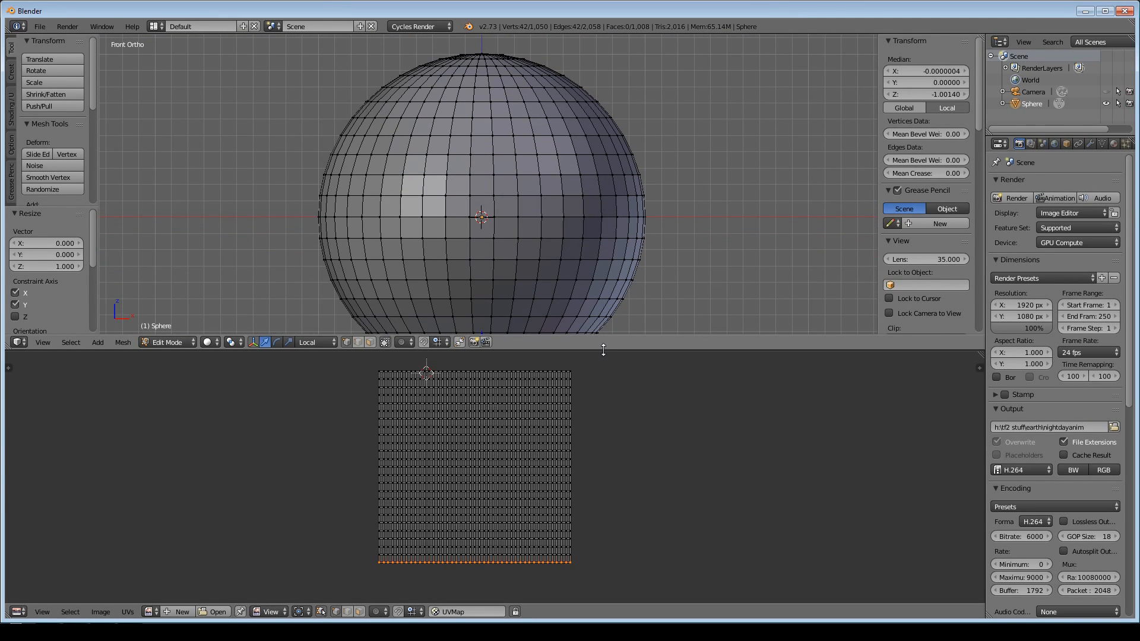
{"action": "left_click_drag", "start_coordinate": [603, 350], "coordinate": [605, 473]}
{"action": "scroll", "coordinate": [580, 323], "scroll_direction": "down", "scroll_amount": 4}
Leave Edit Mode and shade the sphere smooth.
{"action": "key", "text": "Tab"}
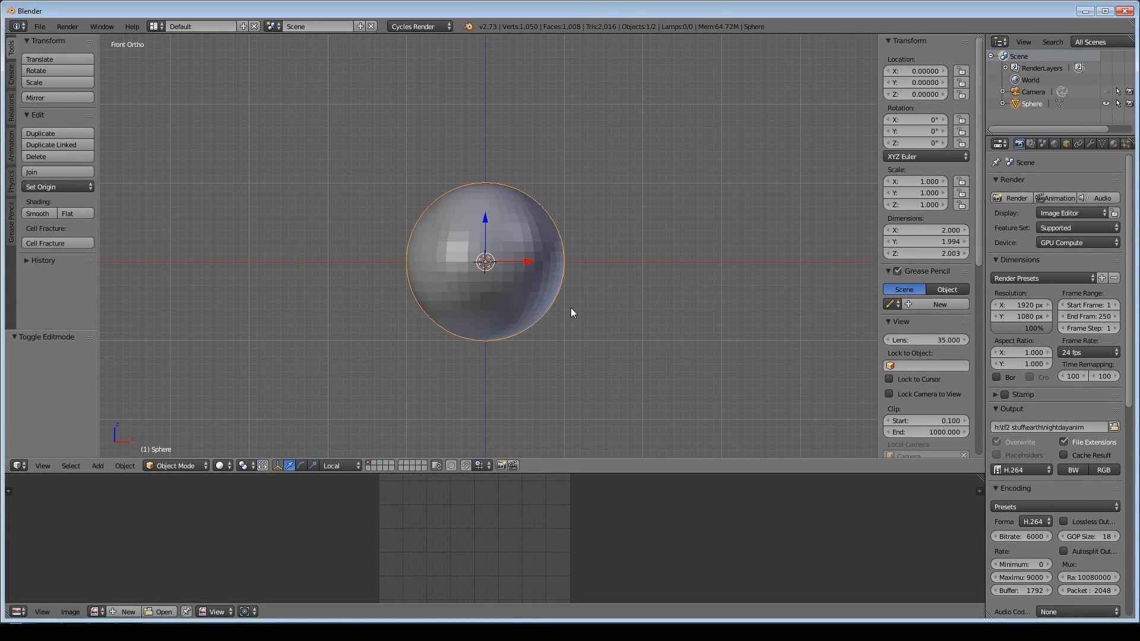
{"action": "middle_click_drag", "start_coordinate": [580, 283], "coordinate": [582, 314]}
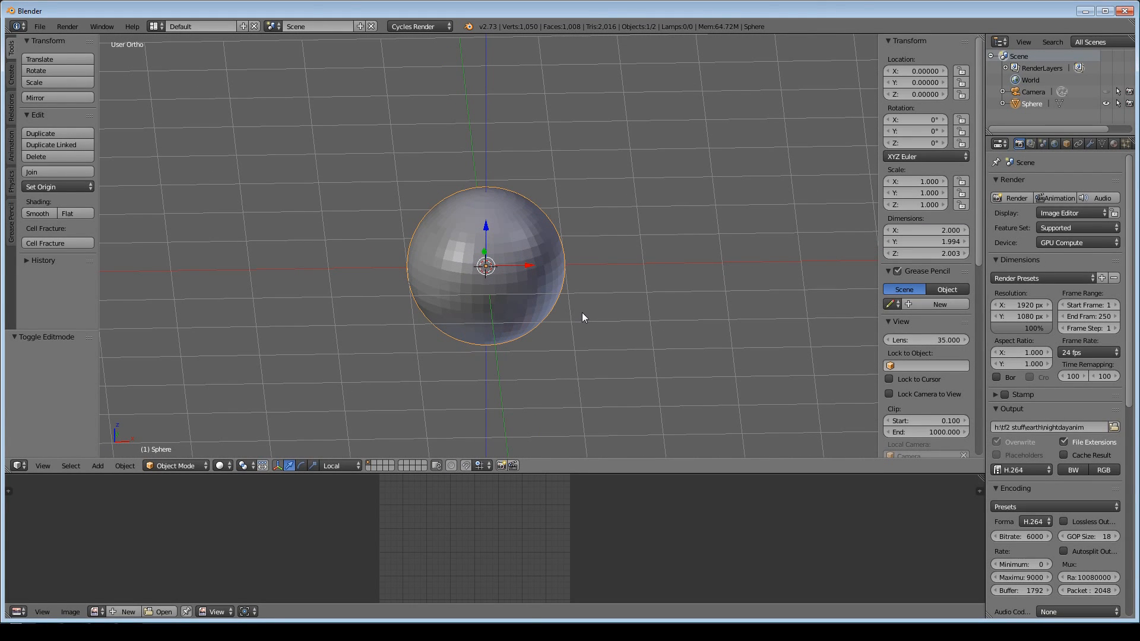
{"action": "left_click", "coordinate": [37, 214]}
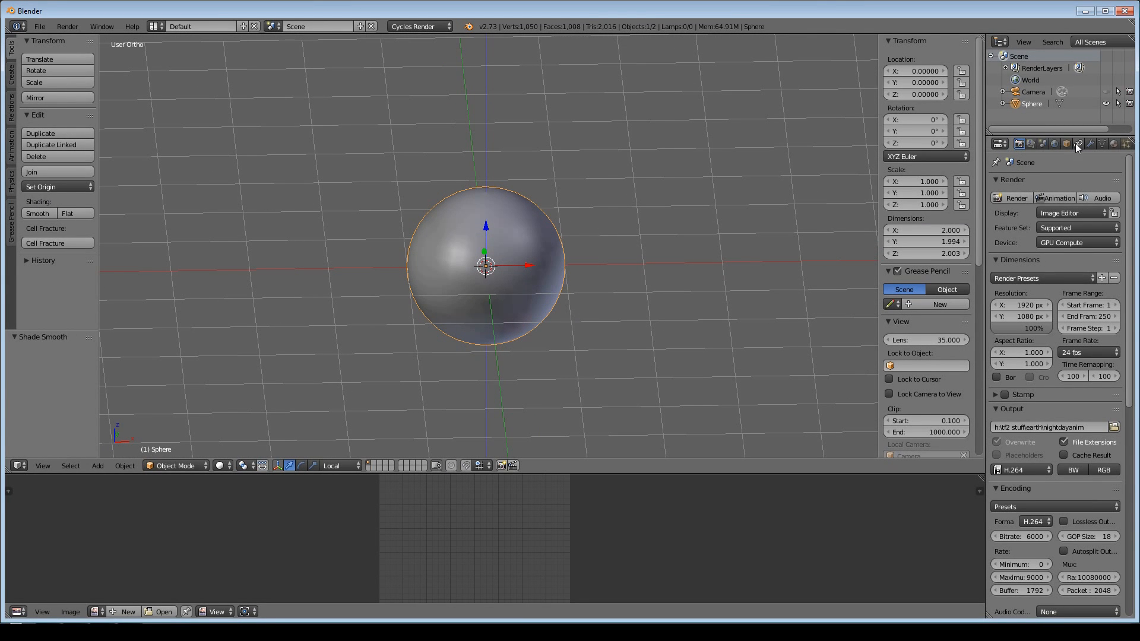
Add a Subdivision Surface modifier to the sphere with 2 view subdivisions.
{"action": "left_click", "coordinate": [1056, 145]}
{"action": "left_click", "coordinate": [1090, 144]}
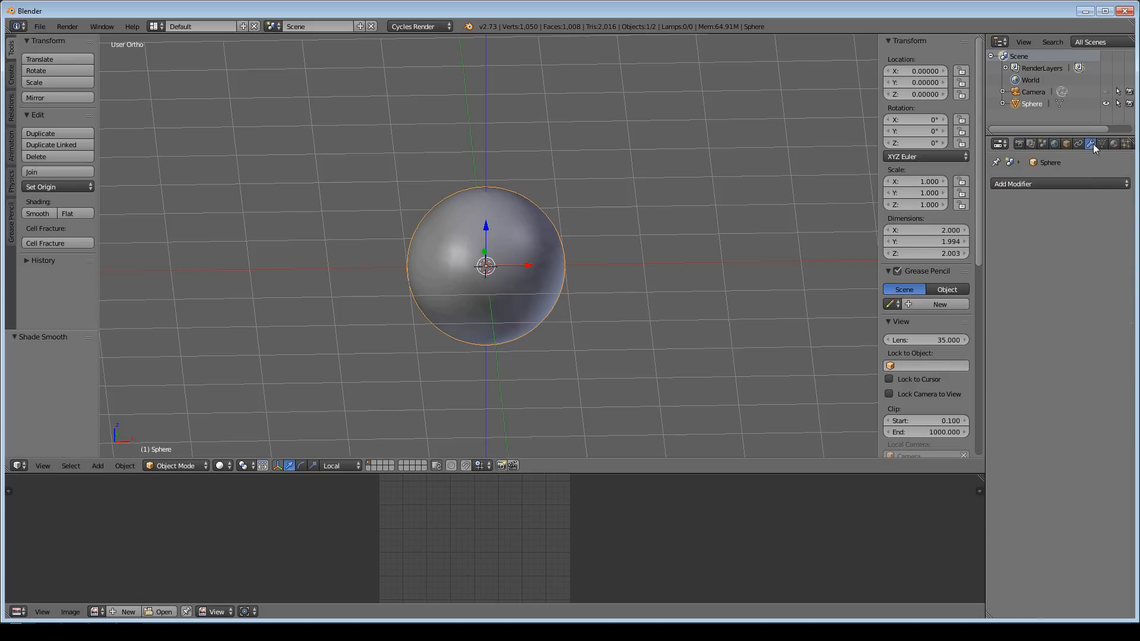
{"action": "left_click", "coordinate": [1058, 184]}
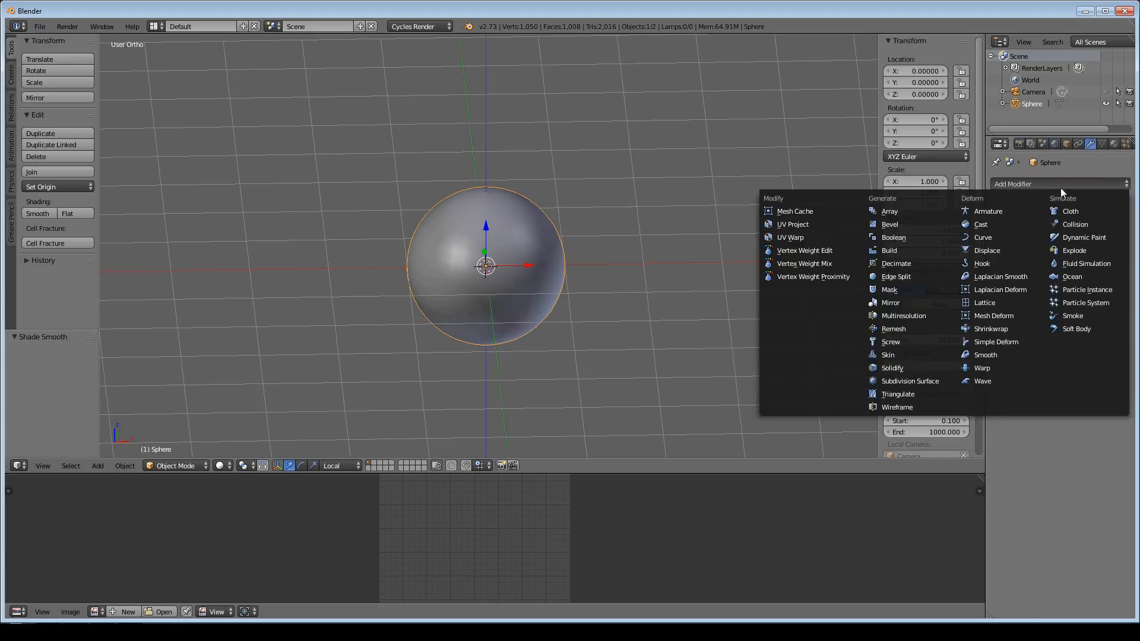
{"action": "left_click", "coordinate": [914, 380]}
{"action": "left_click", "coordinate": [1053, 265]}
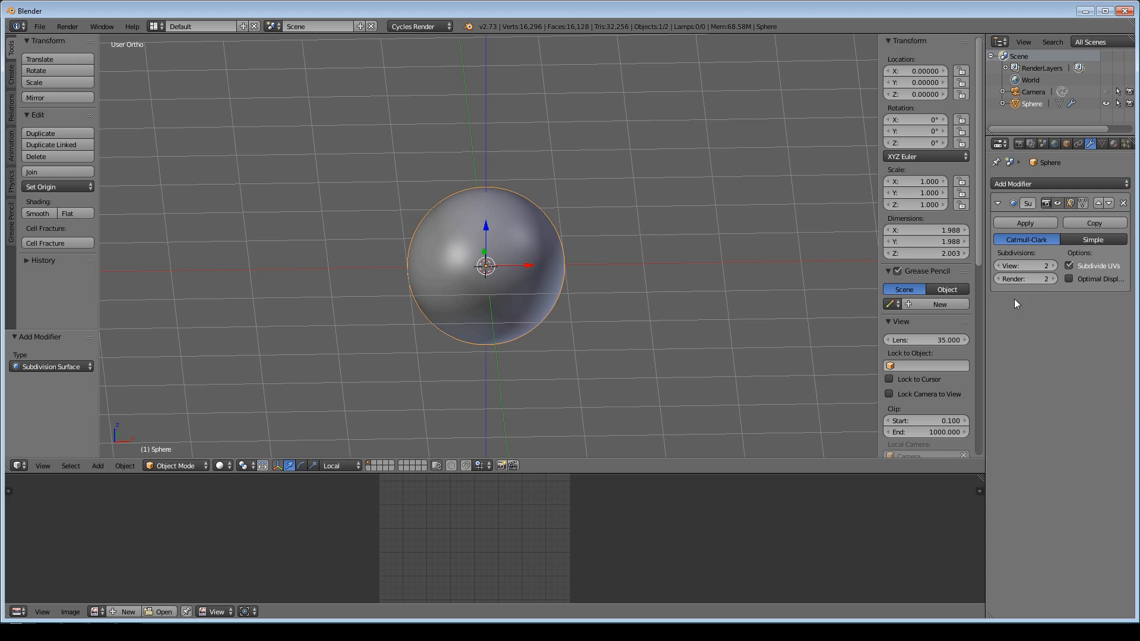
Examine the smoothed sphere's surface and poles from several angles and distances.
{"action": "scroll", "coordinate": [767, 269], "scroll_direction": "up", "scroll_amount": 4}
{"action": "scroll", "coordinate": [767, 268], "scroll_direction": "up", "scroll_amount": 3}
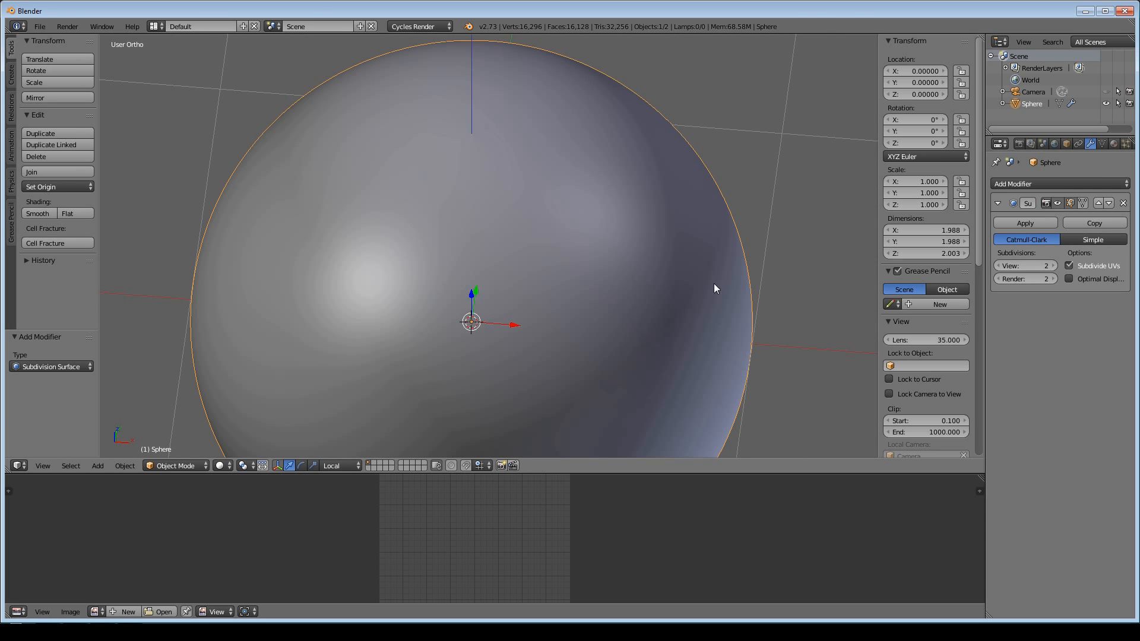
{"action": "middle_click_drag", "start_coordinate": [685, 234], "coordinate": [713, 229]}
{"action": "scroll", "coordinate": [959, 356], "scroll_direction": "down", "scroll_amount": 10}
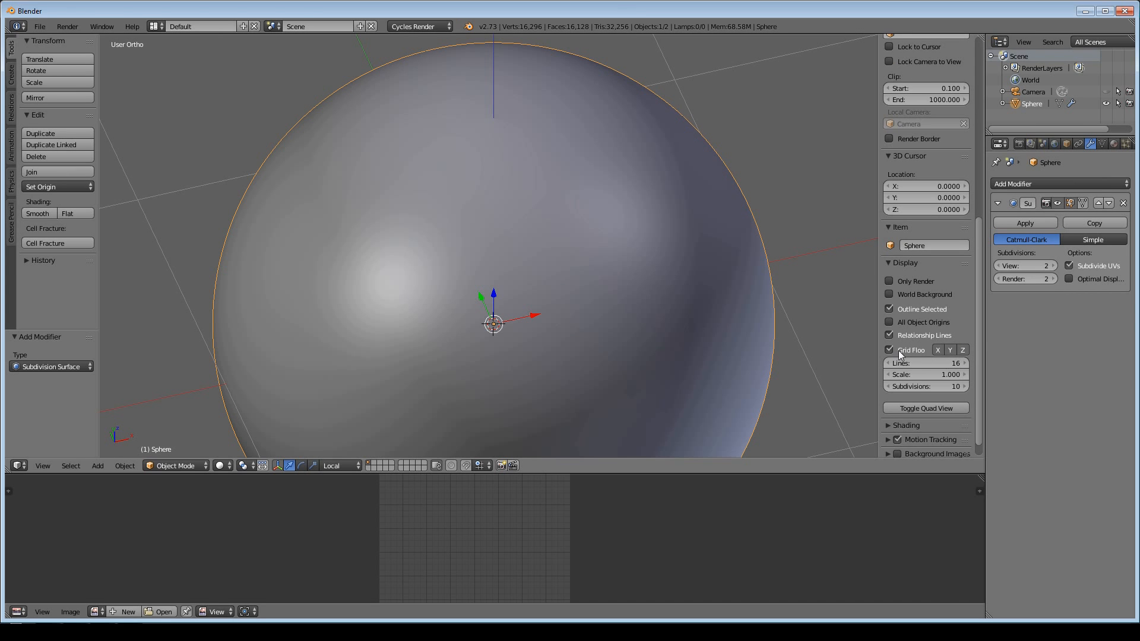
{"action": "middle_click_drag", "start_coordinate": [722, 234], "coordinate": [710, 288]}
{"action": "scroll", "coordinate": [696, 295], "scroll_direction": "up", "scroll_amount": 5}
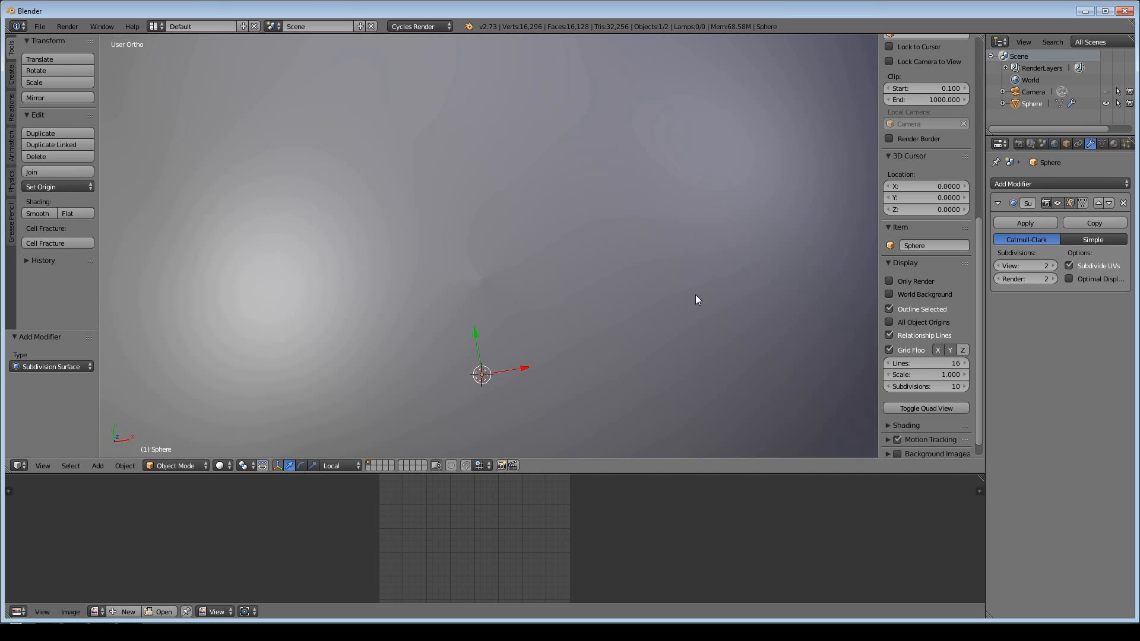
{"action": "scroll", "coordinate": [696, 295], "scroll_direction": "down", "scroll_amount": 7}
{"action": "scroll", "coordinate": [696, 295], "scroll_direction": "down", "scroll_amount": 6}
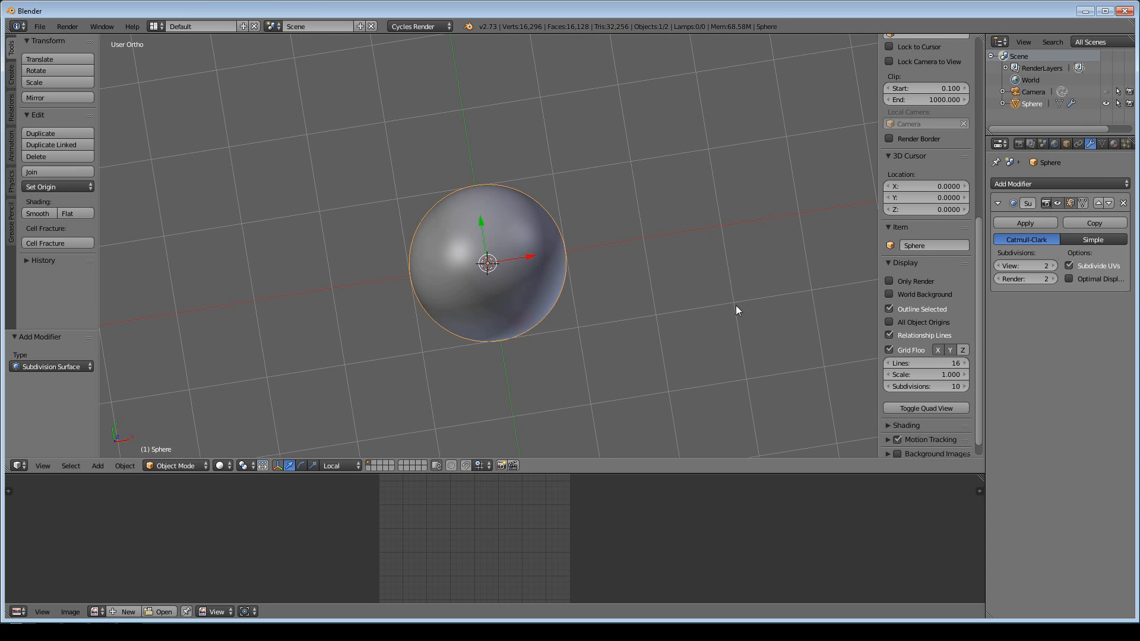
{"action": "middle_click_drag", "start_coordinate": [735, 306], "coordinate": [736, 255]}
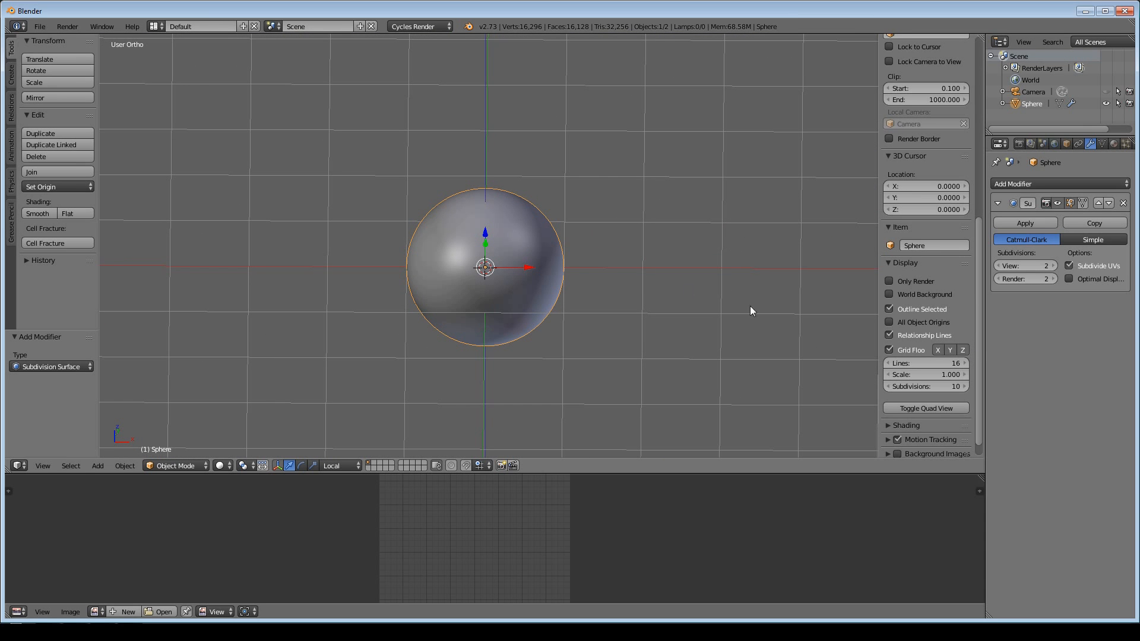
{"action": "middle_click_drag", "start_coordinate": [750, 310], "coordinate": [706, 288]}
{"action": "scroll", "coordinate": [664, 315], "scroll_direction": "up", "scroll_amount": 2}
{"action": "scroll", "coordinate": [692, 313], "scroll_direction": "down", "scroll_amount": 3}
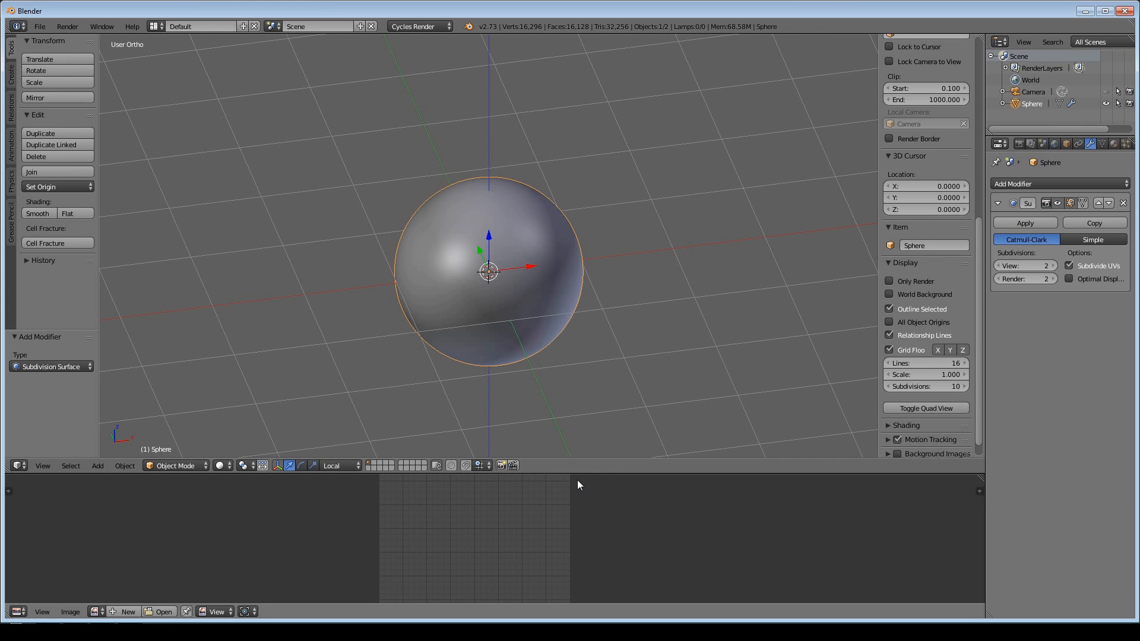
Enlarge the UV/Image Editor area again and set the 3D view to front.
{"action": "left_click_drag", "start_coordinate": [600, 473], "coordinate": [596, 357]}
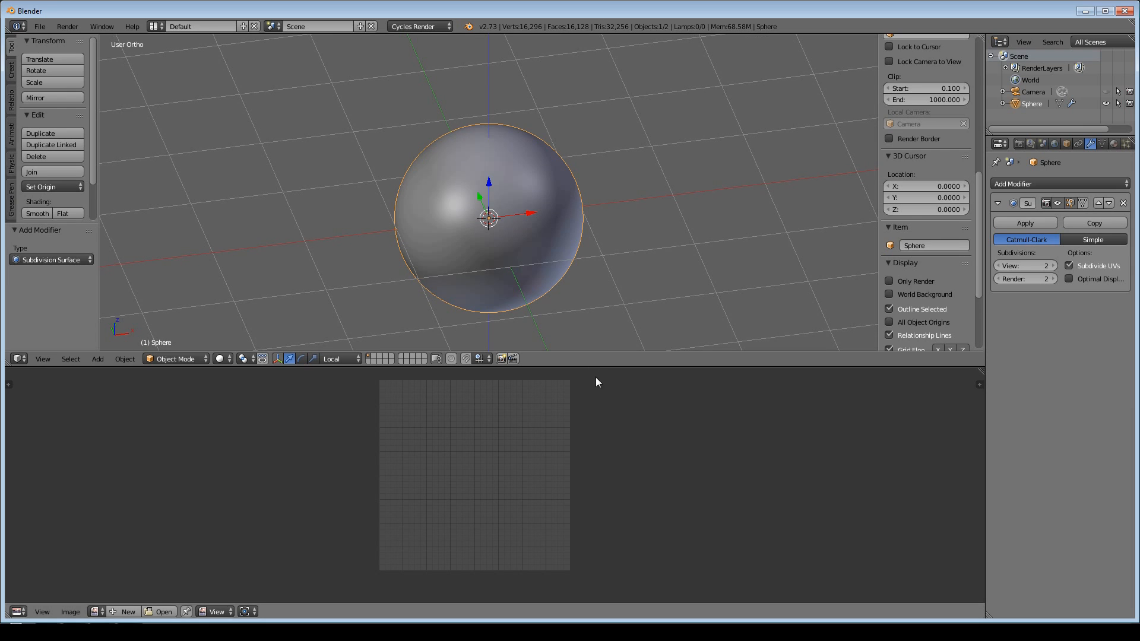
{"action": "scroll", "coordinate": [606, 244], "scroll_direction": "up", "scroll_amount": 1}
{"action": "key", "text": "q"}
{"action": "left_click", "coordinate": [566, 220]}
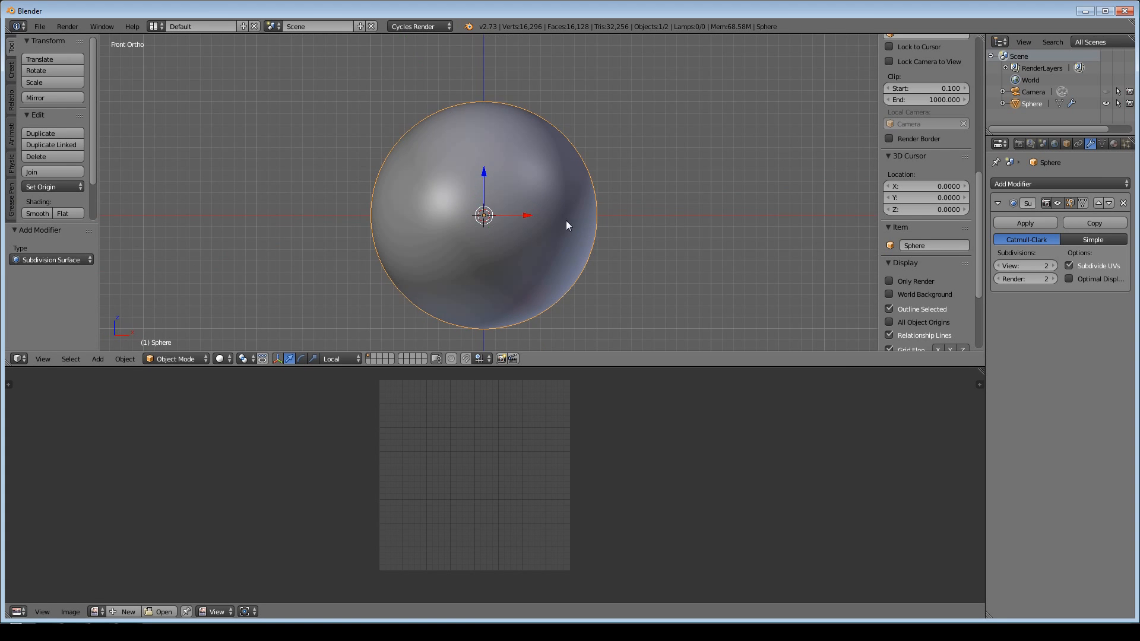
Create a new material for the sphere.
{"action": "scroll", "coordinate": [601, 238], "scroll_direction": "down", "scroll_amount": 2}
{"action": "scroll", "coordinate": [602, 248], "scroll_direction": "up", "scroll_amount": 3}
{"action": "scroll", "coordinate": [602, 248], "scroll_direction": "down", "scroll_amount": 1}
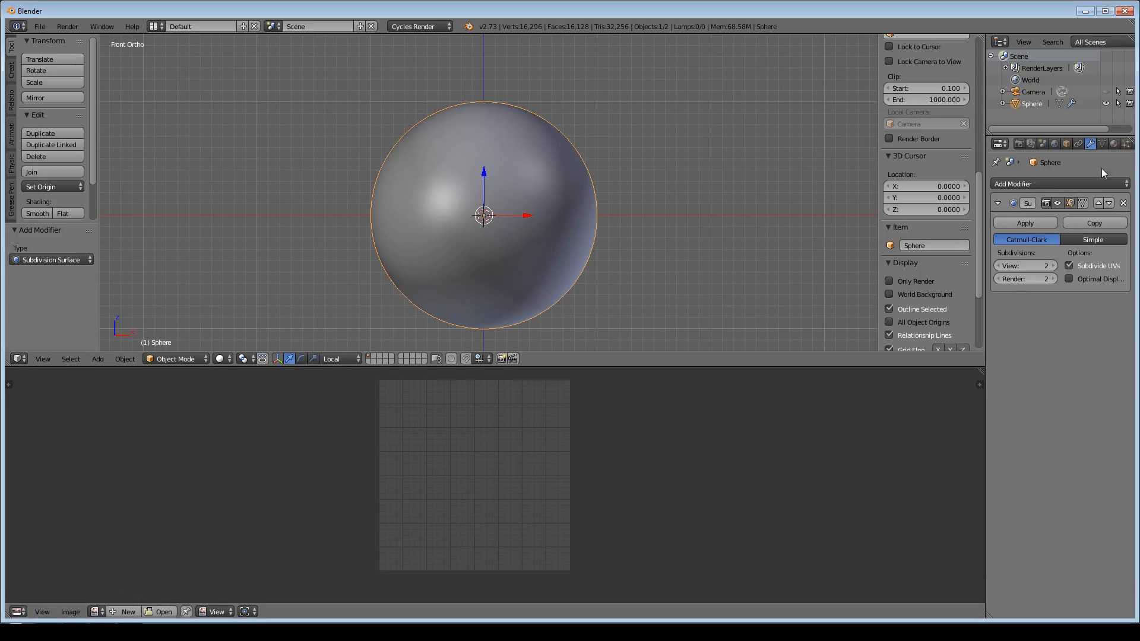
{"action": "left_click", "coordinate": [1113, 144]}
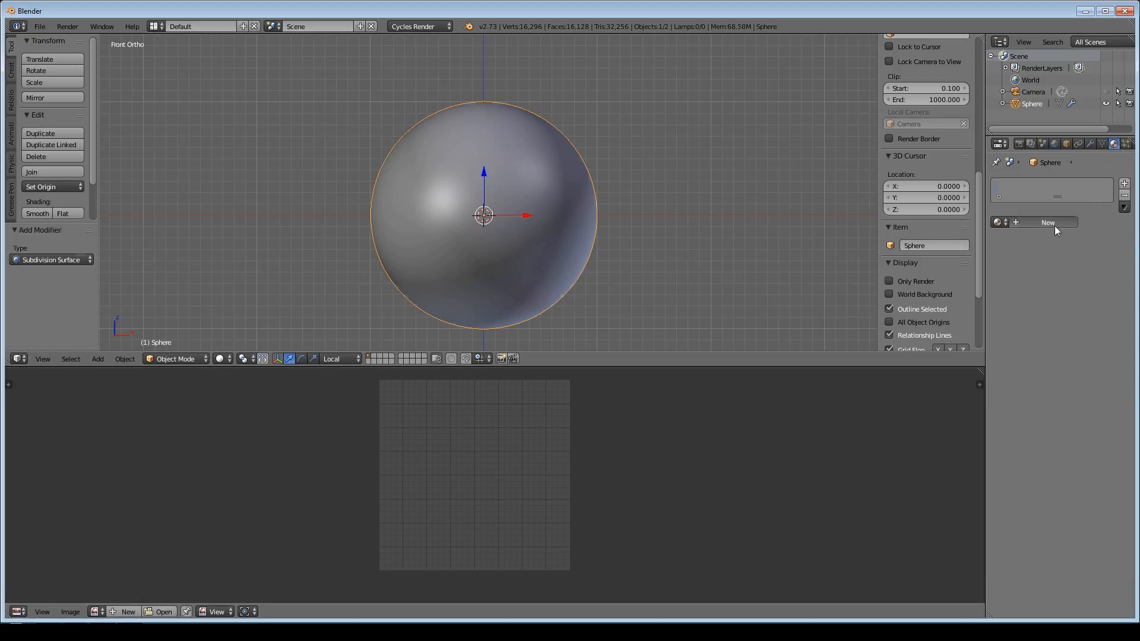
{"action": "left_click", "coordinate": [1055, 224]}
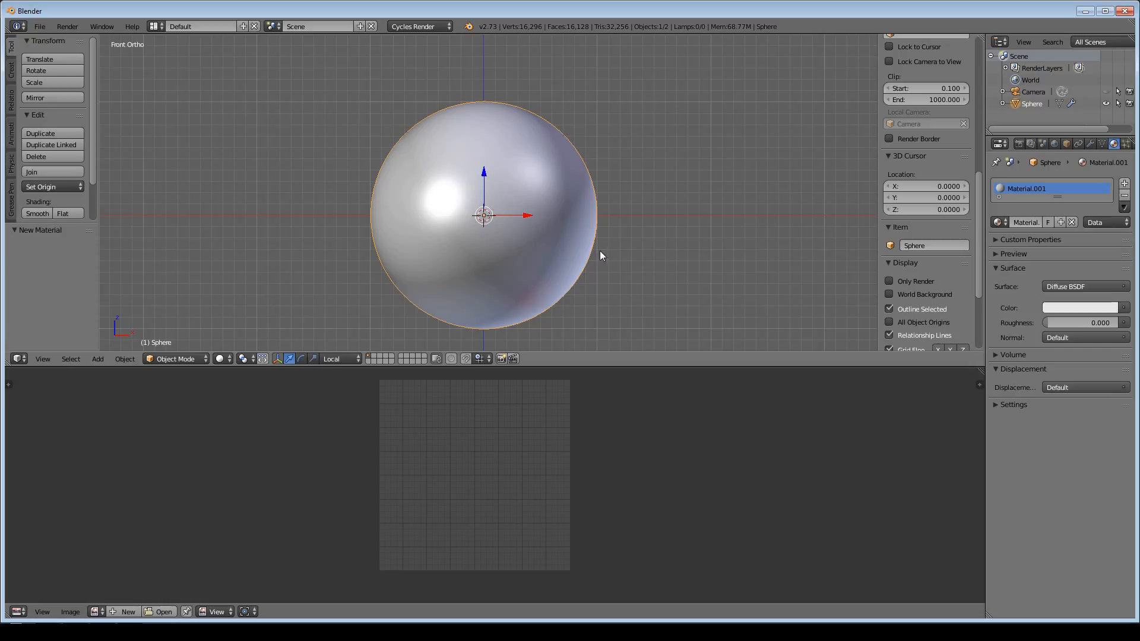
Add a Sun lamp to the scene at the 3D cursor.
{"action": "key", "text": "shift+a"}
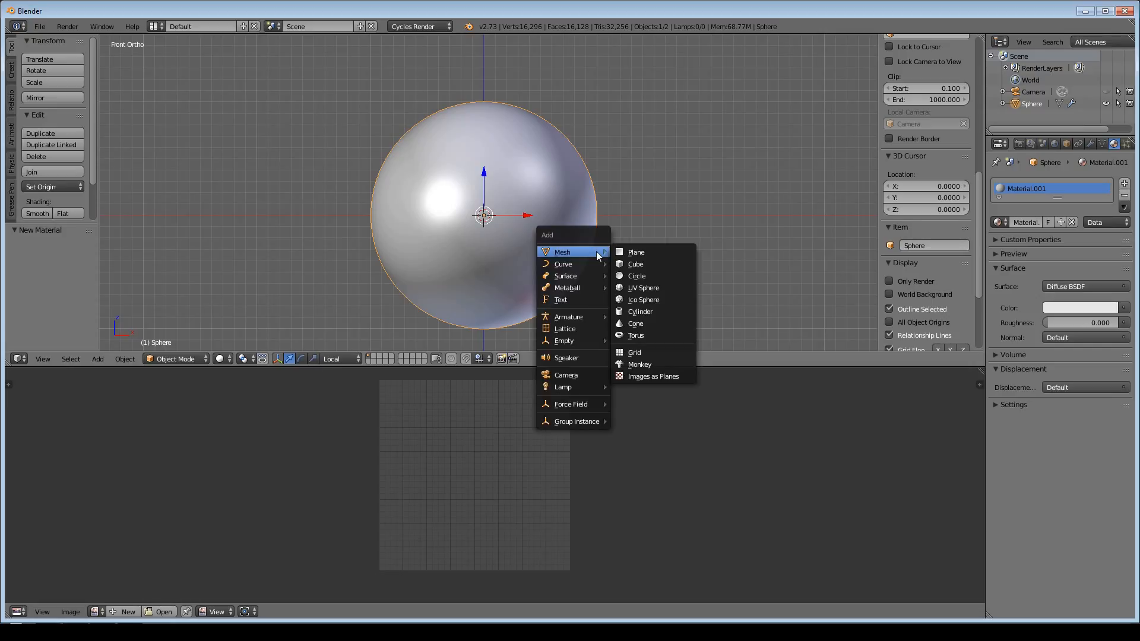
{"action": "mouse_move", "coordinate": [592, 387]}
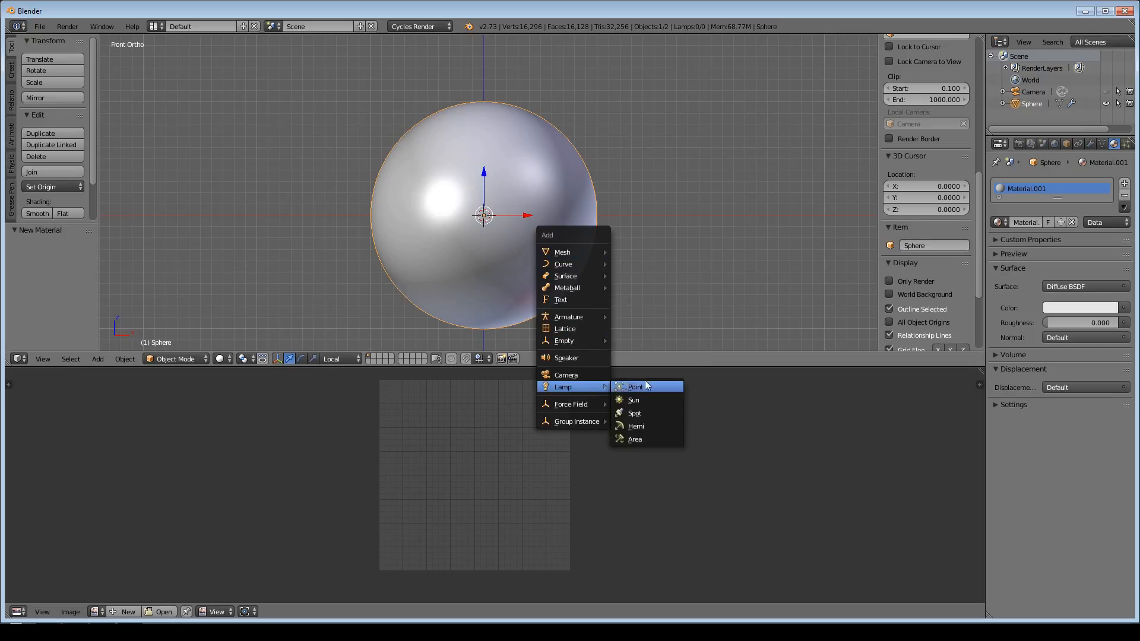
{"action": "left_click", "coordinate": [644, 399]}
Rotate the Sun lamp 90° about the Y axis and preview the scene in rendered shading.
{"action": "type", "text": "r"}
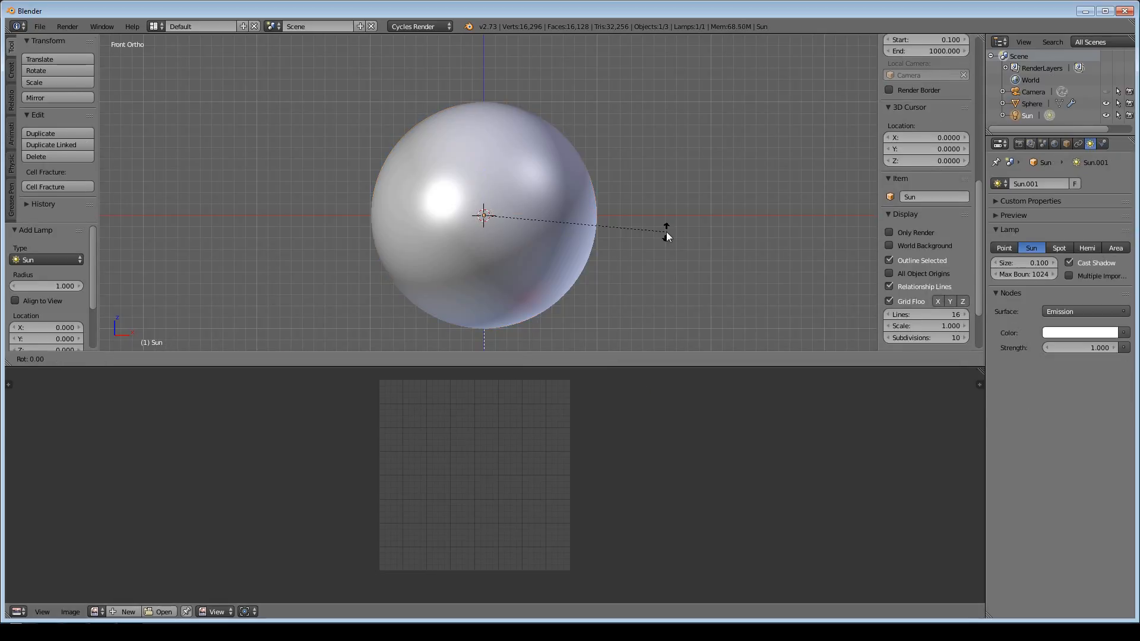
{"action": "type", "text": "y90"}
{"action": "key", "text": "Return"}
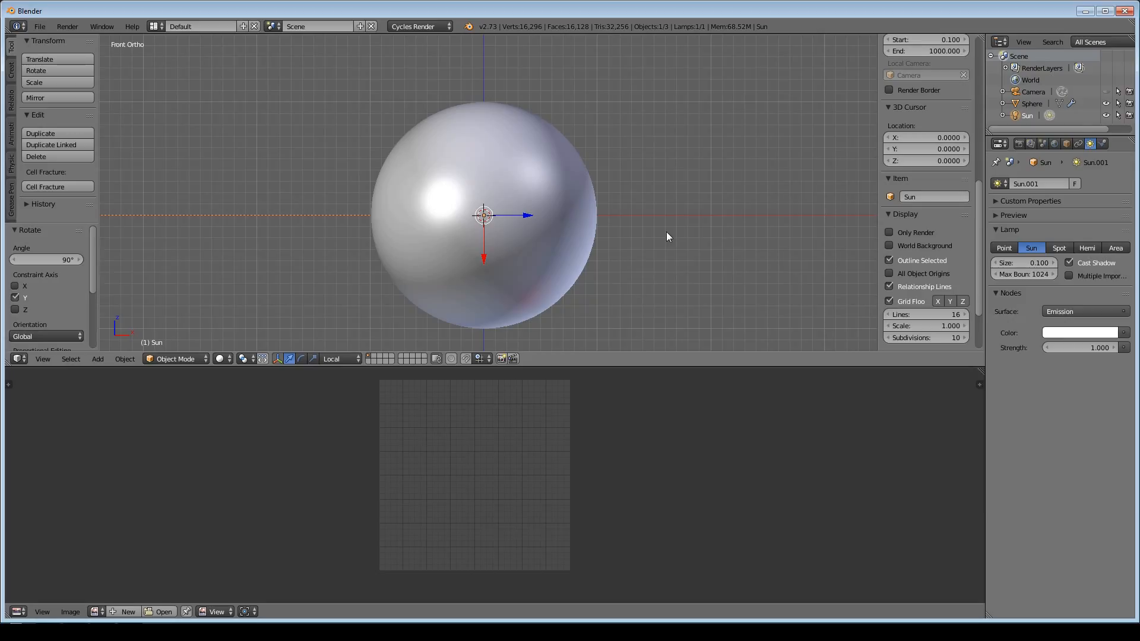
{"action": "key", "text": "shift+z"}
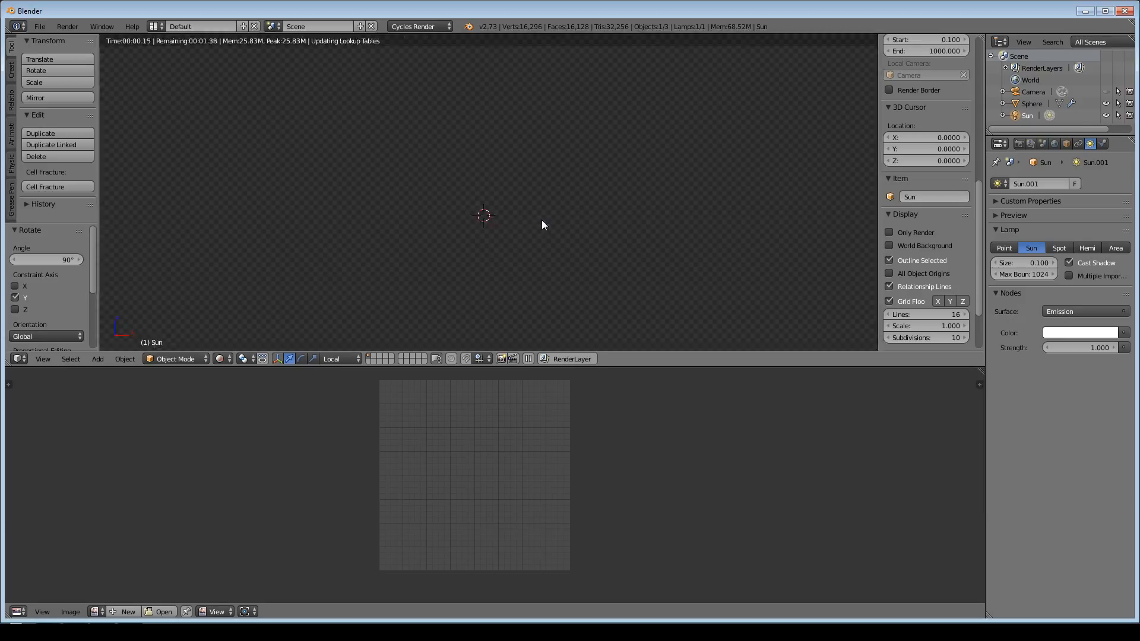
Enable nodes for the World background, set its strength to 0 and inspect the sphere's light-to-dark edge.
{"action": "left_click", "coordinate": [1043, 144]}
{"action": "left_click", "coordinate": [1052, 143]}
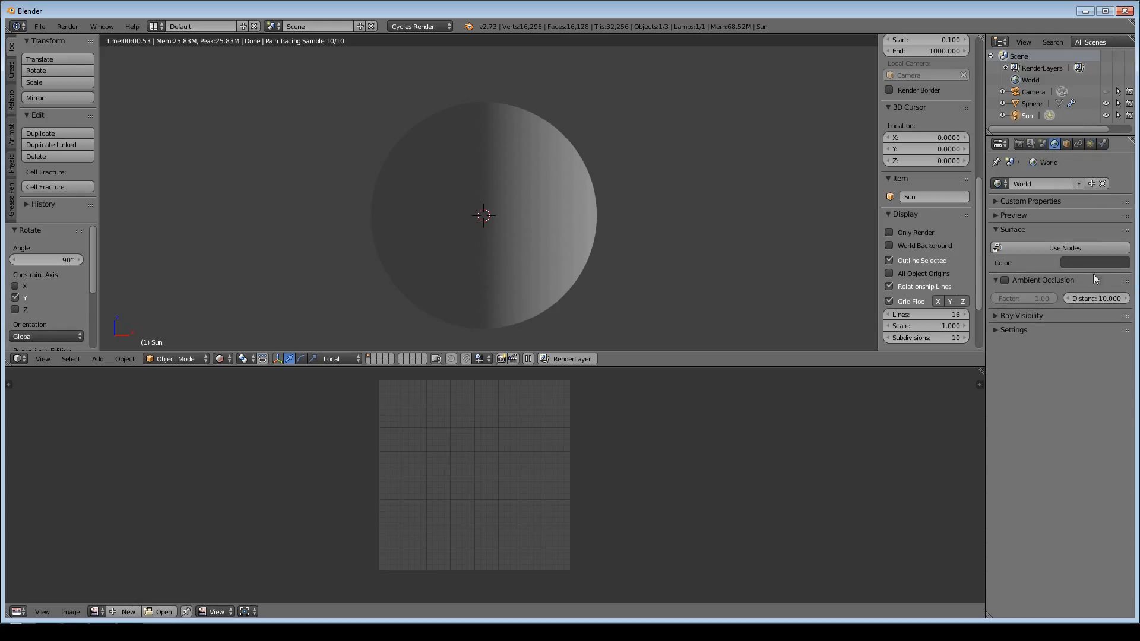
{"action": "left_click", "coordinate": [1070, 247]}
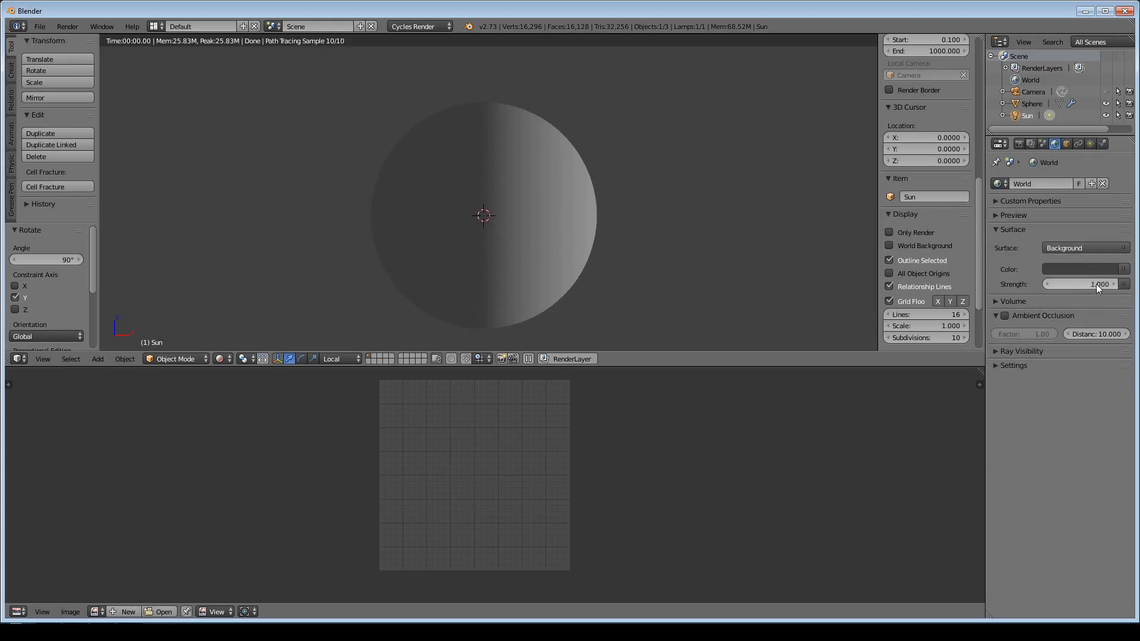
{"action": "key", "text": "BackSpace"}
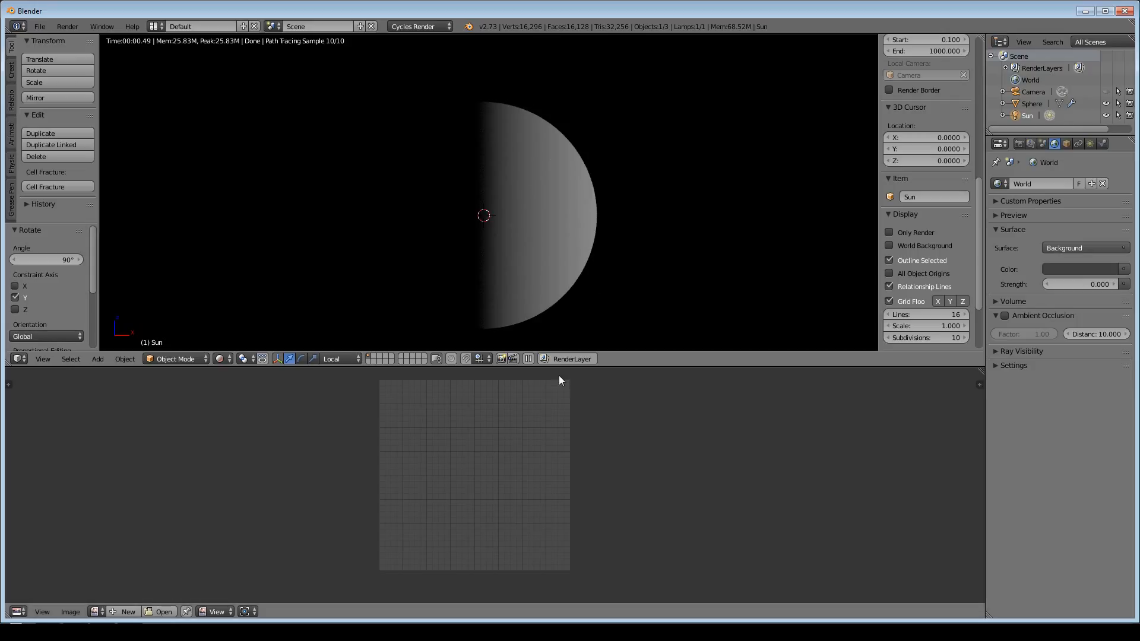
{"action": "scroll", "coordinate": [536, 181], "scroll_direction": "up", "scroll_amount": 4}
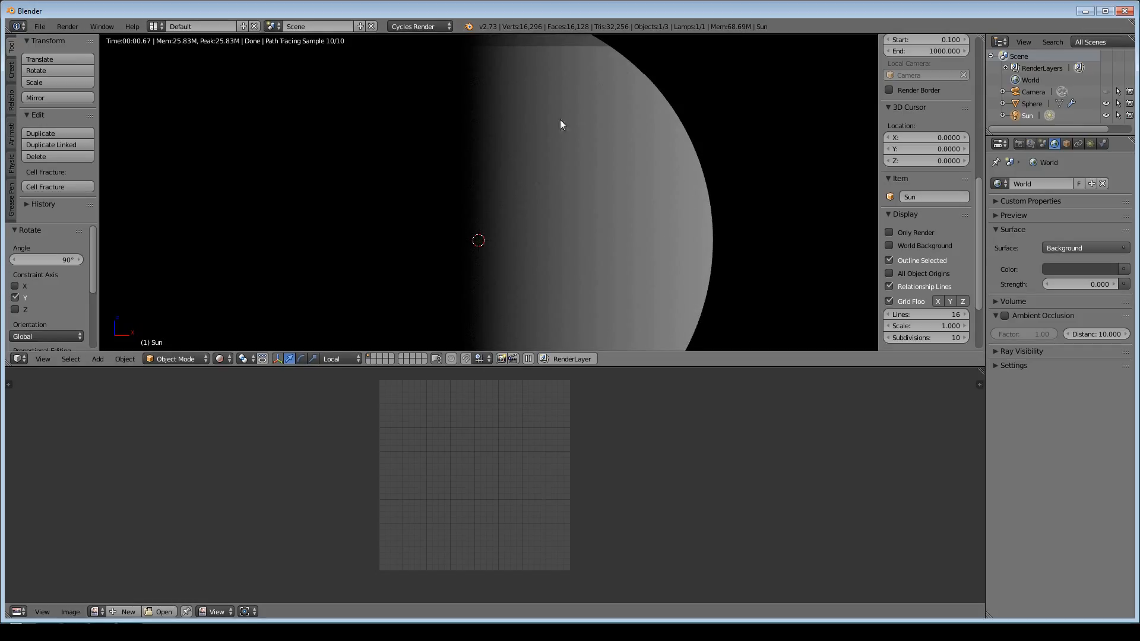
{"action": "scroll", "coordinate": [545, 258], "scroll_direction": "down", "scroll_amount": 4}
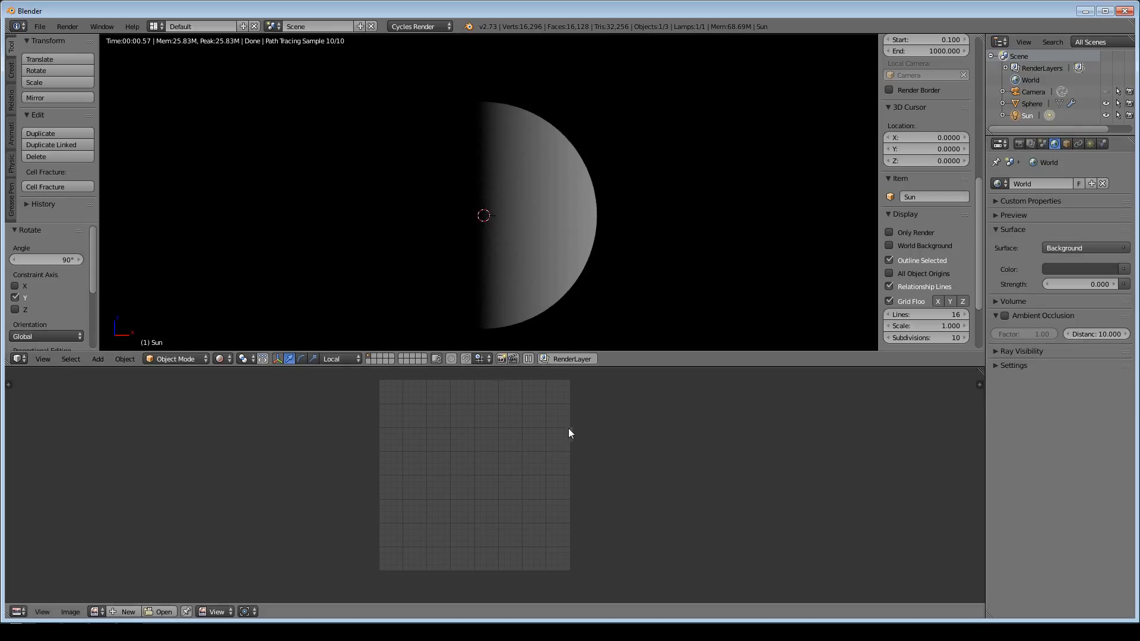
Set the World background strength back to 1.
{"action": "left_click", "coordinate": [1089, 284]}
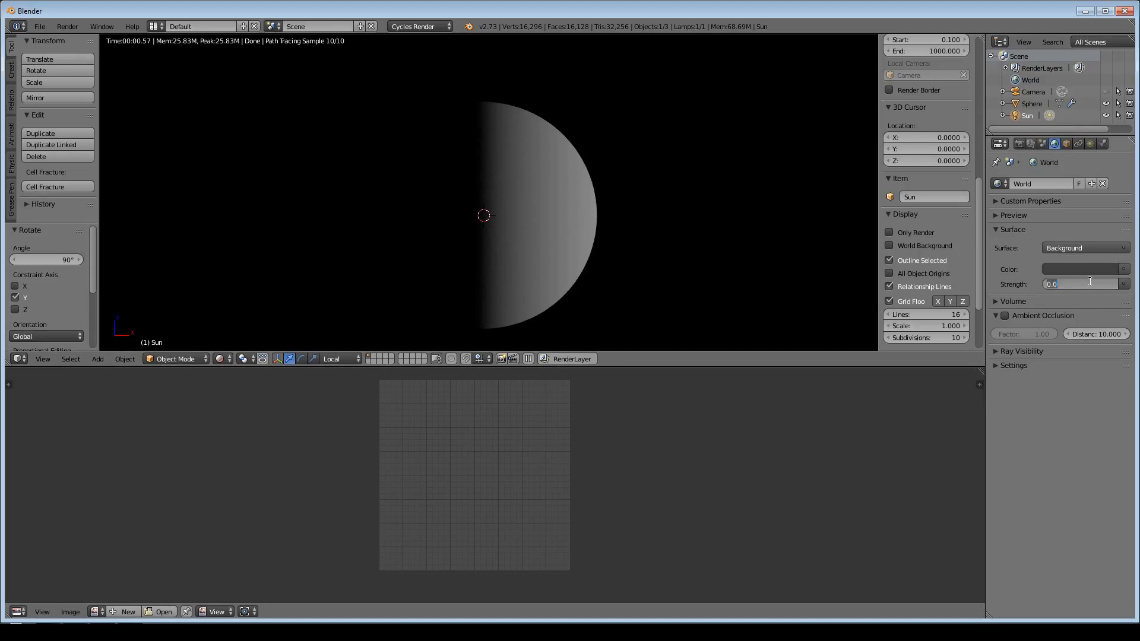
{"action": "type", "text": "1"}
{"action": "key", "text": "Return"}
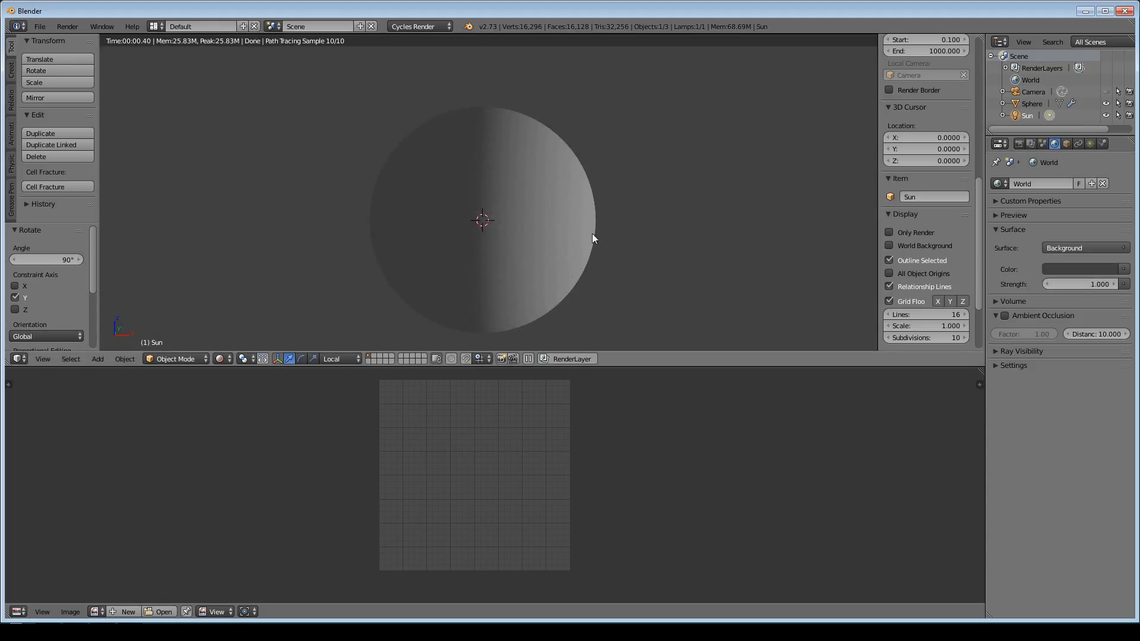
Switch the UV/Image Editor area to the Node Editor and select the sphere to show its material nodes.
{"action": "left_click", "coordinate": [17, 611]}
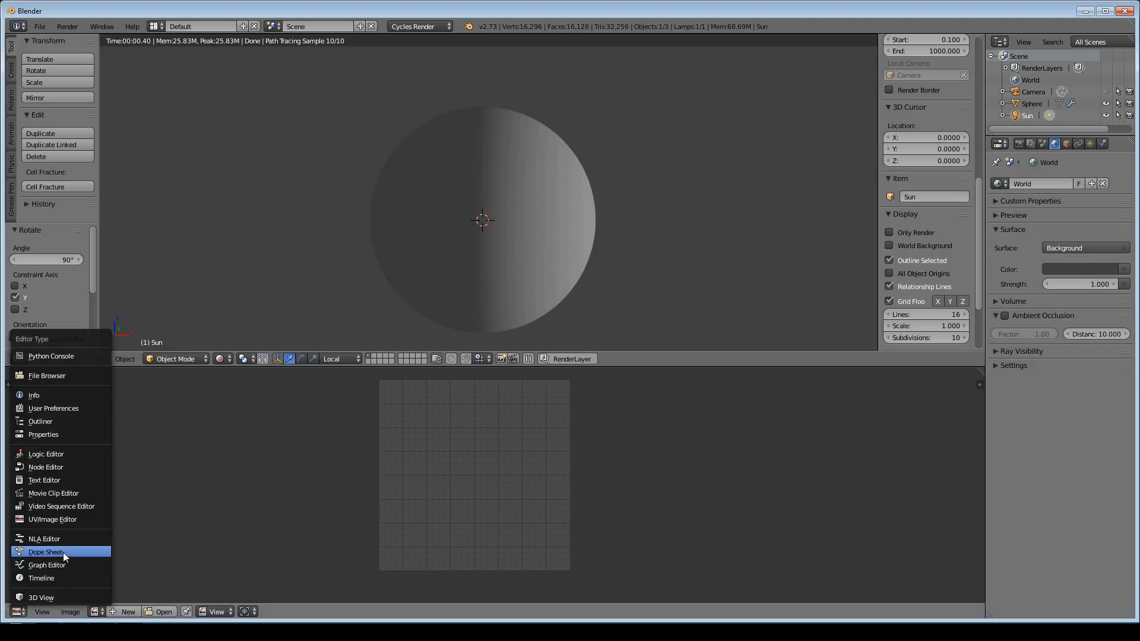
{"action": "left_click", "coordinate": [67, 467]}
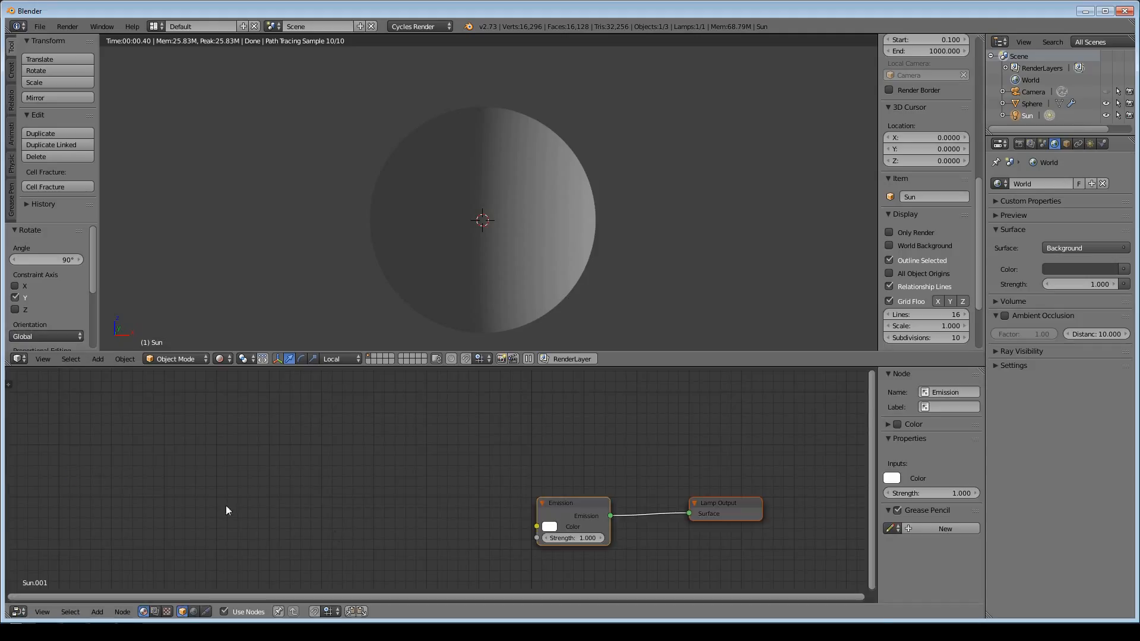
{"action": "middle_click_drag", "start_coordinate": [477, 544], "coordinate": [415, 453]}
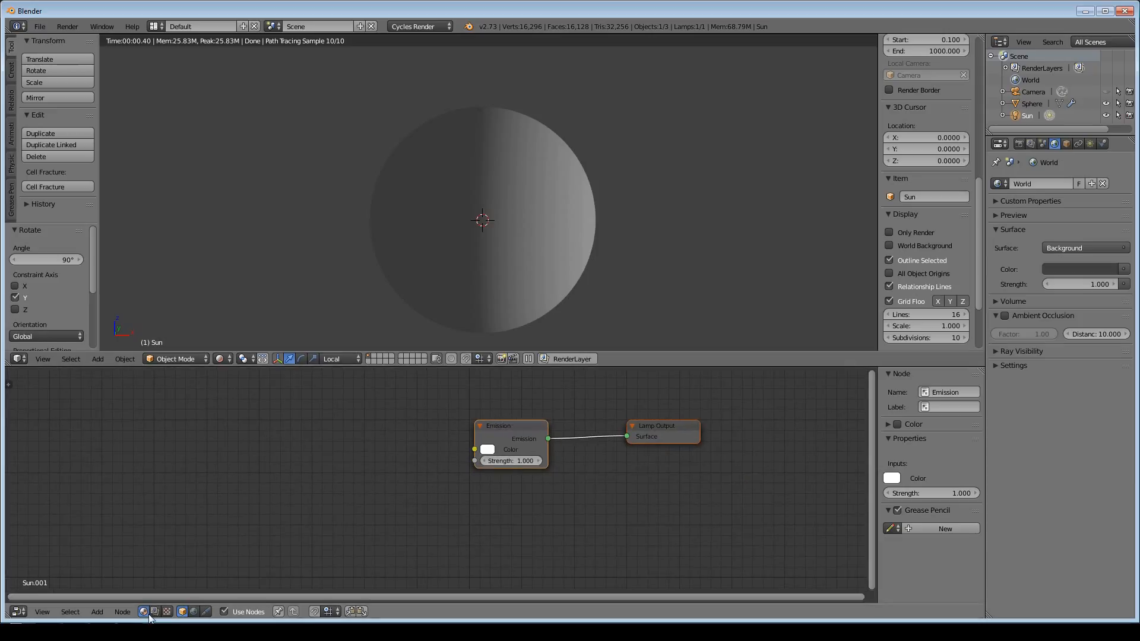
{"action": "right_click", "coordinate": [549, 168]}
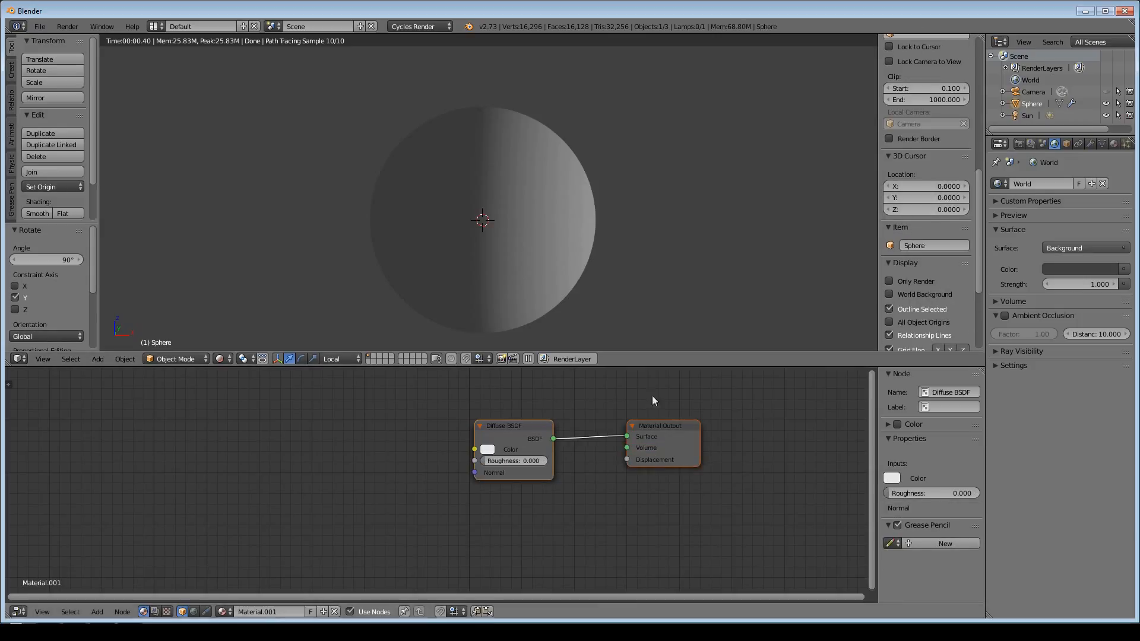
{"action": "scroll", "coordinate": [608, 438], "scroll_direction": "up", "scroll_amount": 1}
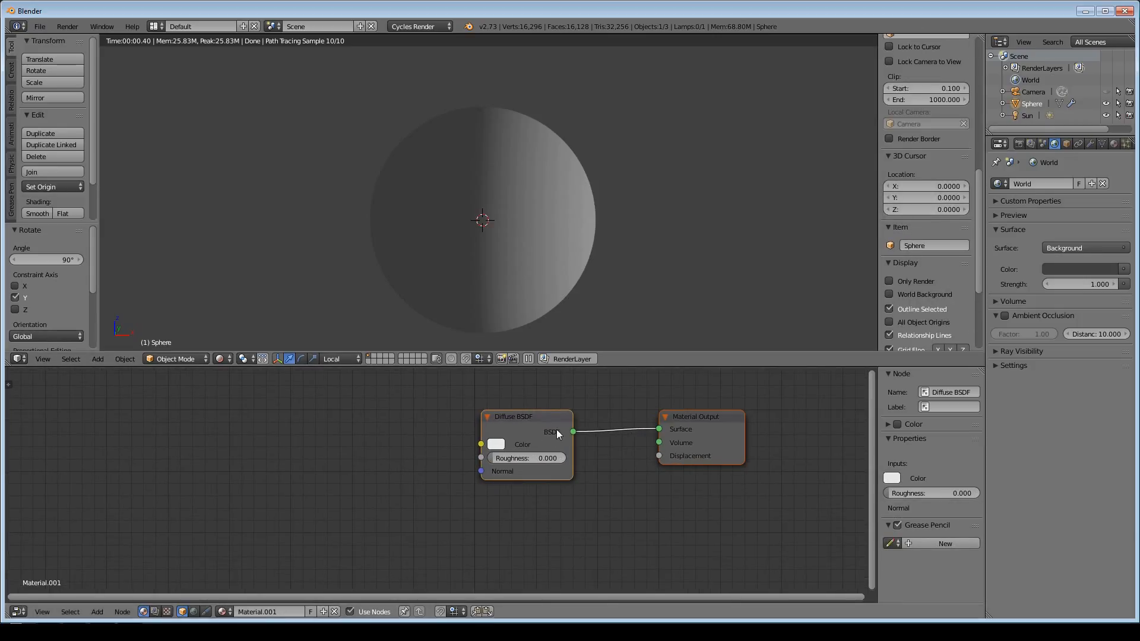
Move the Diffuse BSDF node away from the Material Output and add a Gradient Texture node before it.
{"action": "left_click_drag", "start_coordinate": [544, 422], "coordinate": [511, 423]}
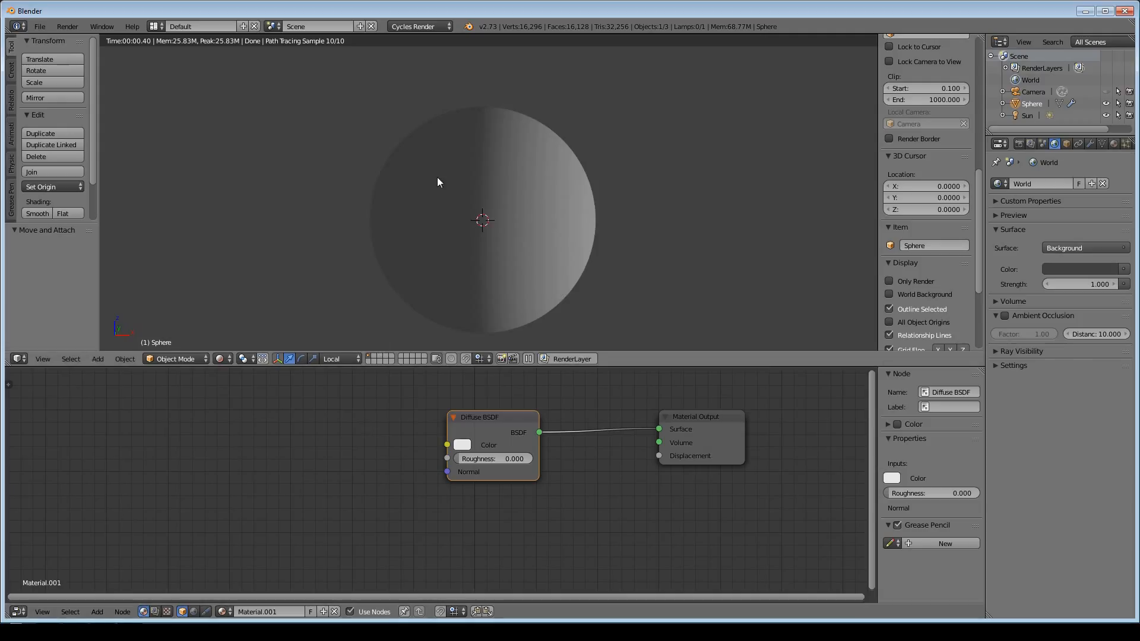
{"action": "middle_click_drag", "start_coordinate": [438, 177], "coordinate": [443, 173]}
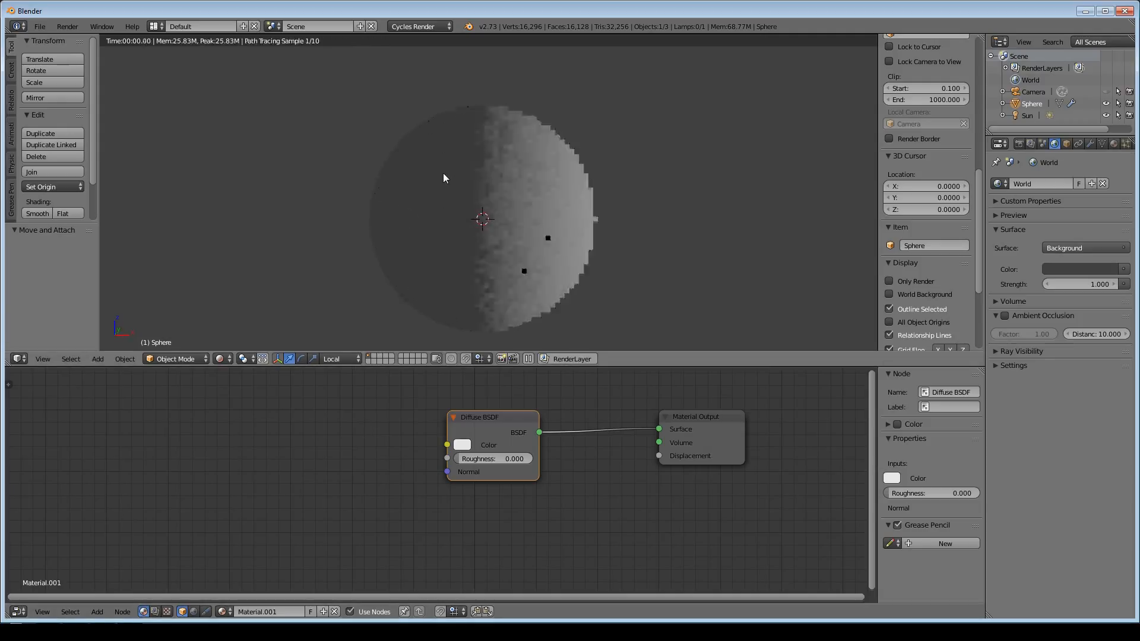
{"action": "key", "text": "shift+a"}
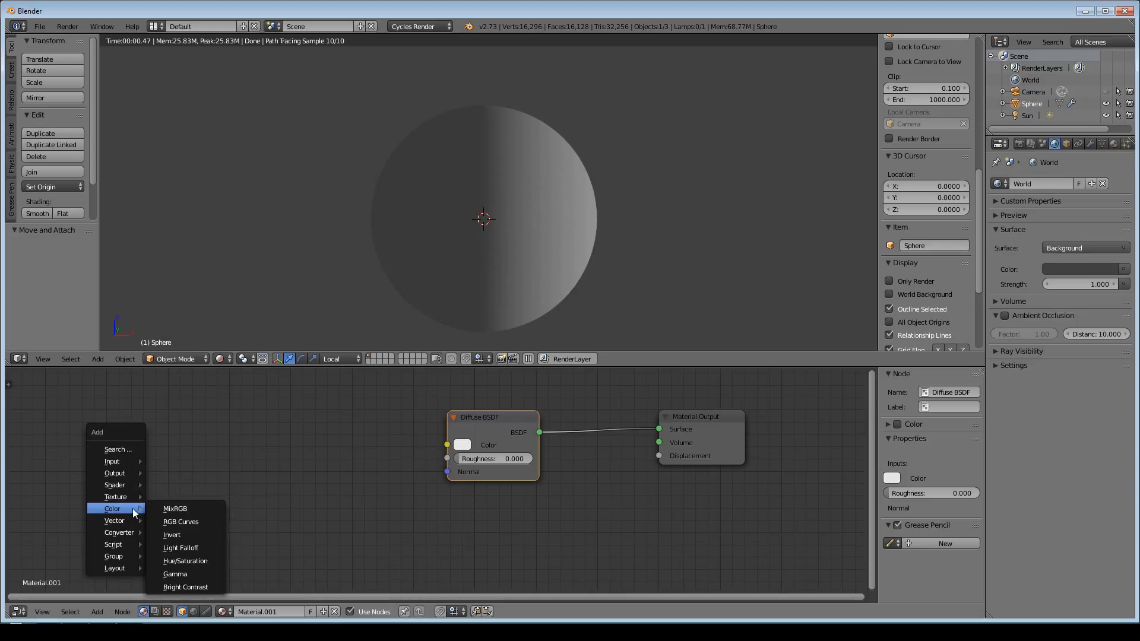
{"action": "mouse_move", "coordinate": [129, 496]}
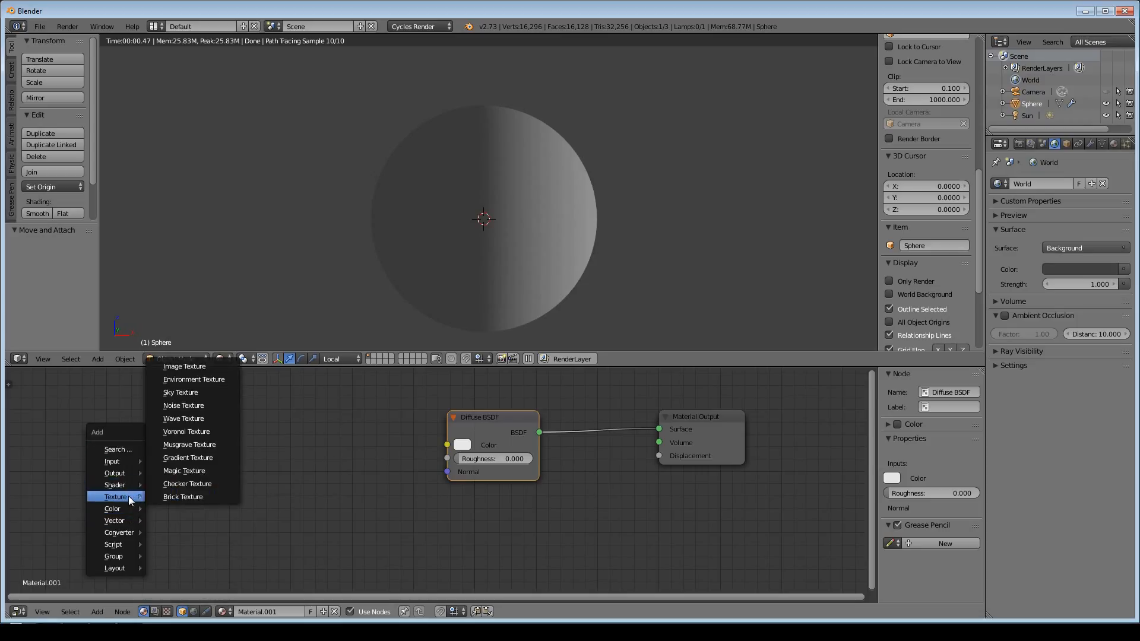
{"action": "left_click", "coordinate": [188, 458]}
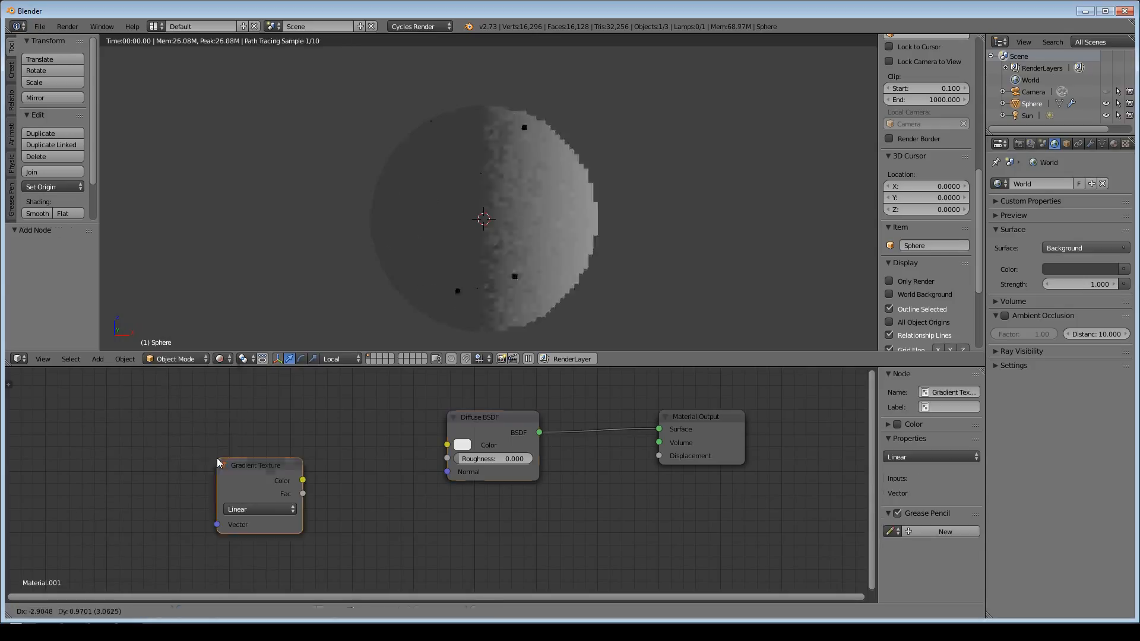
{"action": "left_click", "coordinate": [211, 409]}
Add a Texture Coordinate node in front of the Gradient Texture node.
{"action": "middle_click_drag", "start_coordinate": [339, 471], "coordinate": [502, 450]}
{"action": "key", "text": "shift+a"}
{"action": "mouse_move", "coordinate": [169, 429]}
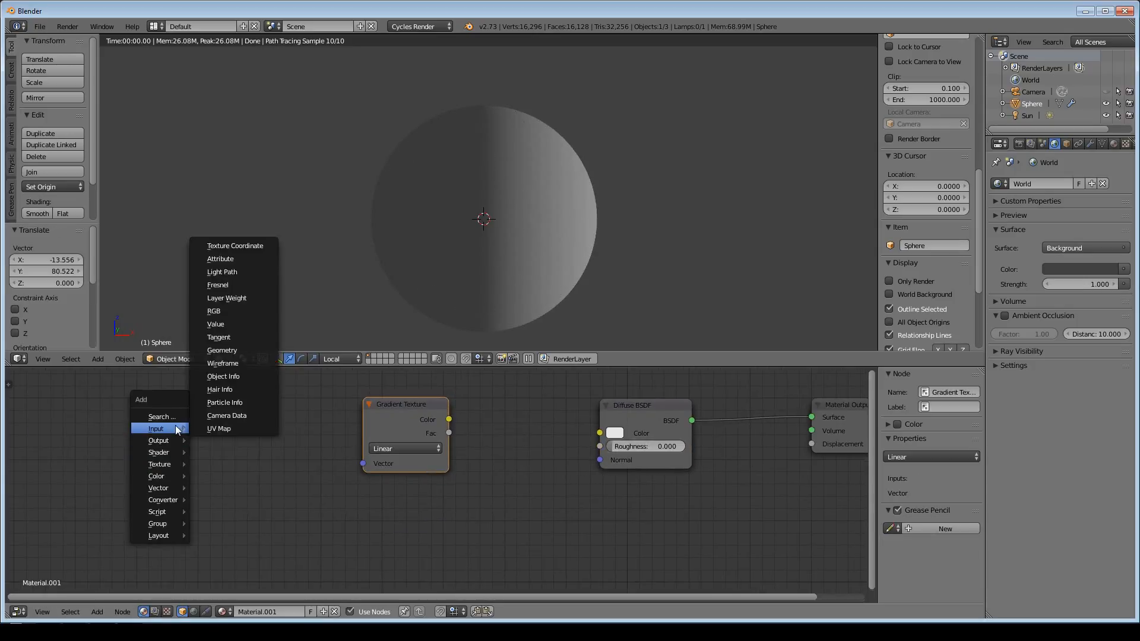
{"action": "left_click", "coordinate": [241, 246]}
{"action": "left_click", "coordinate": [156, 394]}
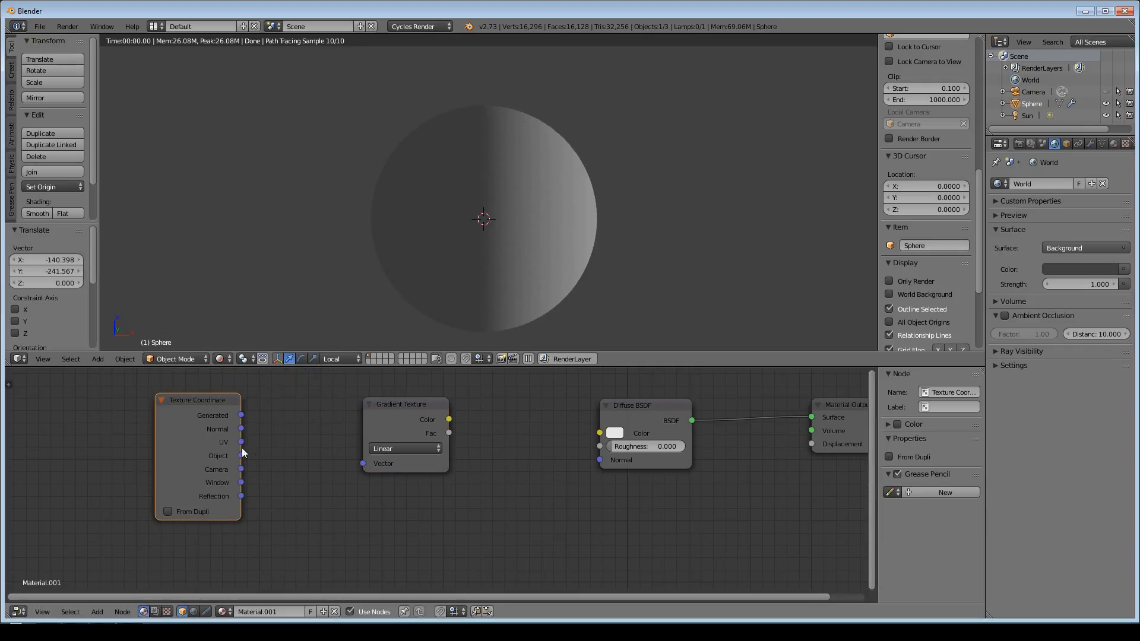
Link the Texture Coordinate's Object output to the Gradient Texture's Vector, and the gradient's Color to the Diffuse BSDF's Color.
{"action": "left_click_drag", "start_coordinate": [243, 461], "coordinate": [363, 464]}
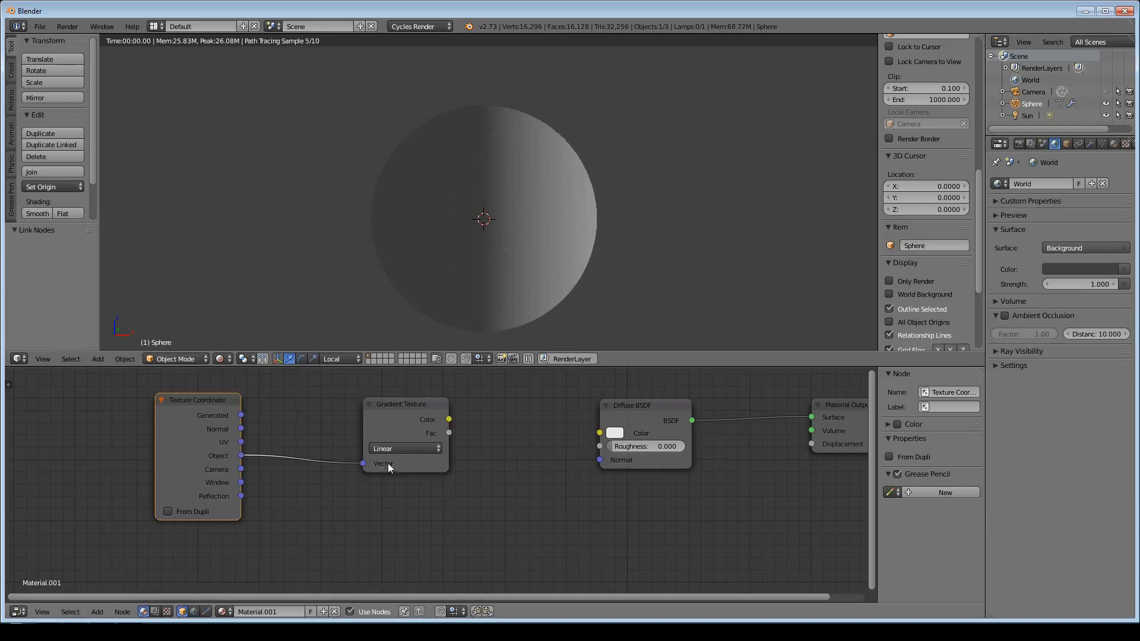
{"action": "middle_click_drag", "start_coordinate": [522, 479], "coordinate": [375, 501]}
{"action": "left_click_drag", "start_coordinate": [302, 443], "coordinate": [462, 453]}
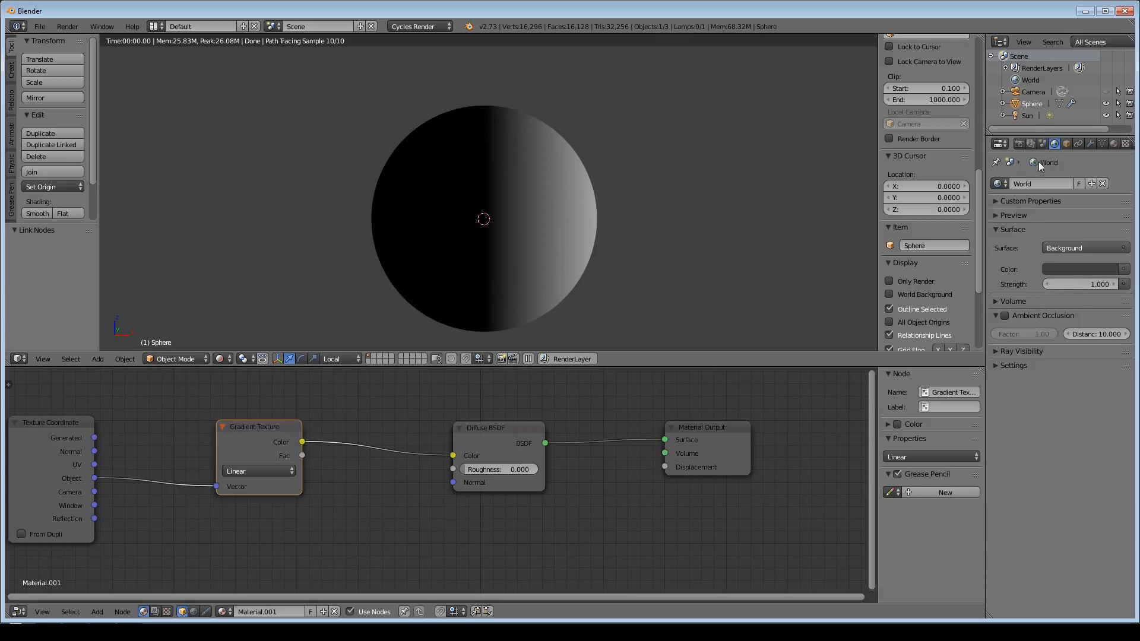
Hide the Sun lamp and set the World background strength to 4.3 to view the gradient alone.
{"action": "left_click", "coordinate": [1105, 116]}
{"action": "left_click_drag", "start_coordinate": [1074, 286], "coordinate": [1137, 286]}
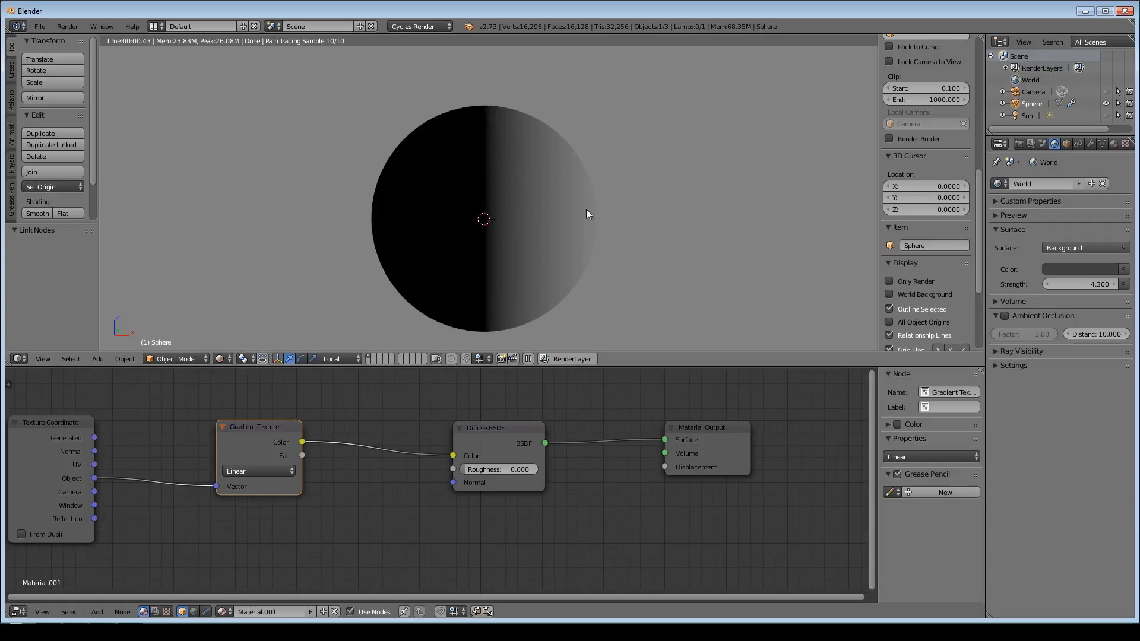
Insert a ColorRamp node between the Gradient Texture and Diffuse BSDF, and move its white stop to position 0.132.
{"action": "left_click_drag", "start_coordinate": [240, 423], "coordinate": [181, 418]}
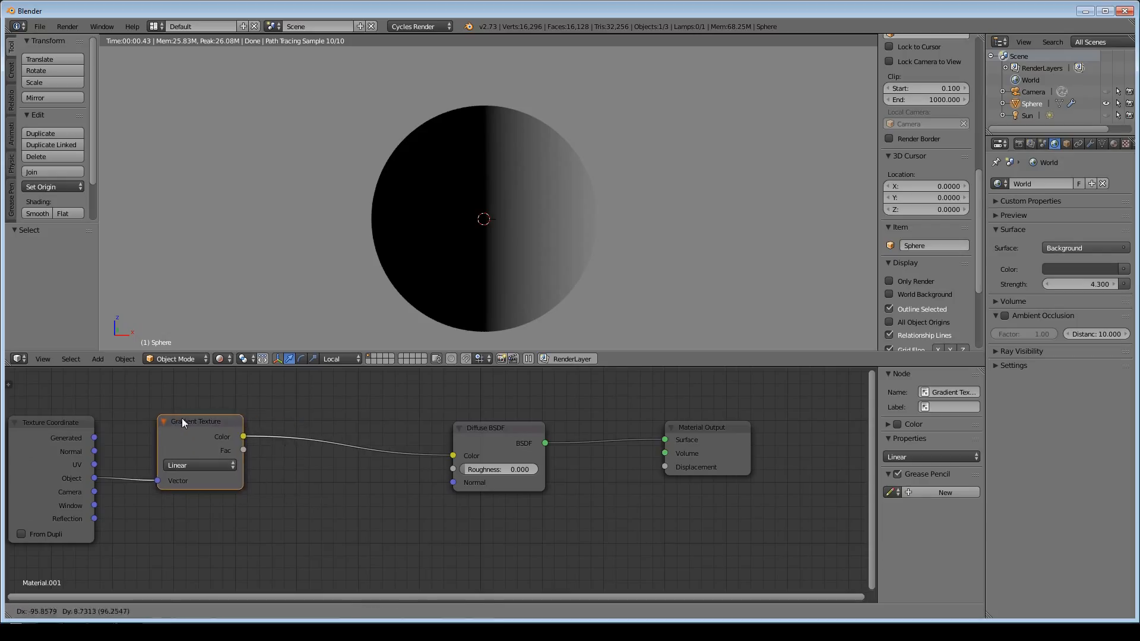
{"action": "key", "text": "shift+a"}
{"action": "mouse_move", "coordinate": [323, 569]}
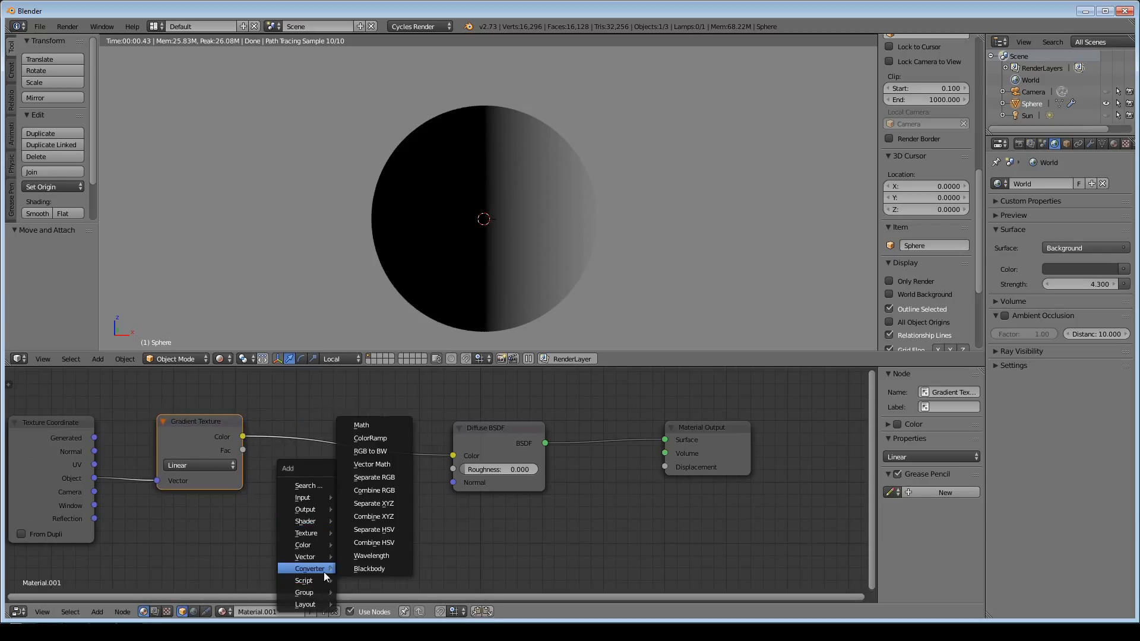
{"action": "left_click", "coordinate": [370, 438]}
{"action": "left_click", "coordinate": [273, 398]}
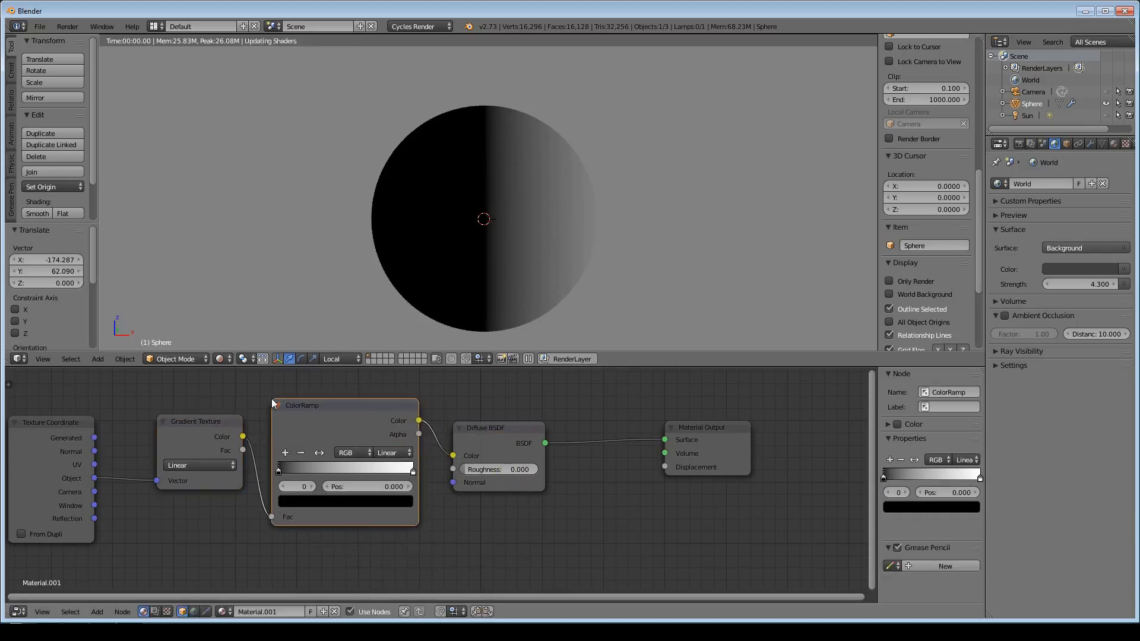
{"action": "left_click_drag", "start_coordinate": [411, 471], "coordinate": [292, 472]}
{"action": "left_click", "coordinate": [407, 472]}
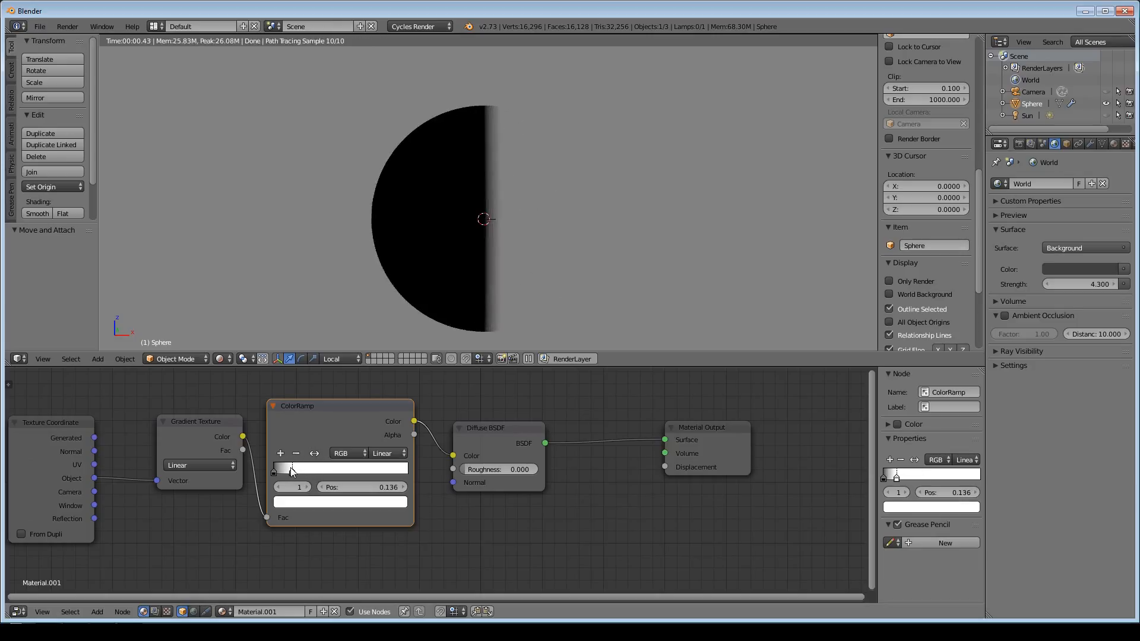
Set the World background strength to 0 and make the Sun lamp visible again.
{"action": "left_click", "coordinate": [1076, 284]}
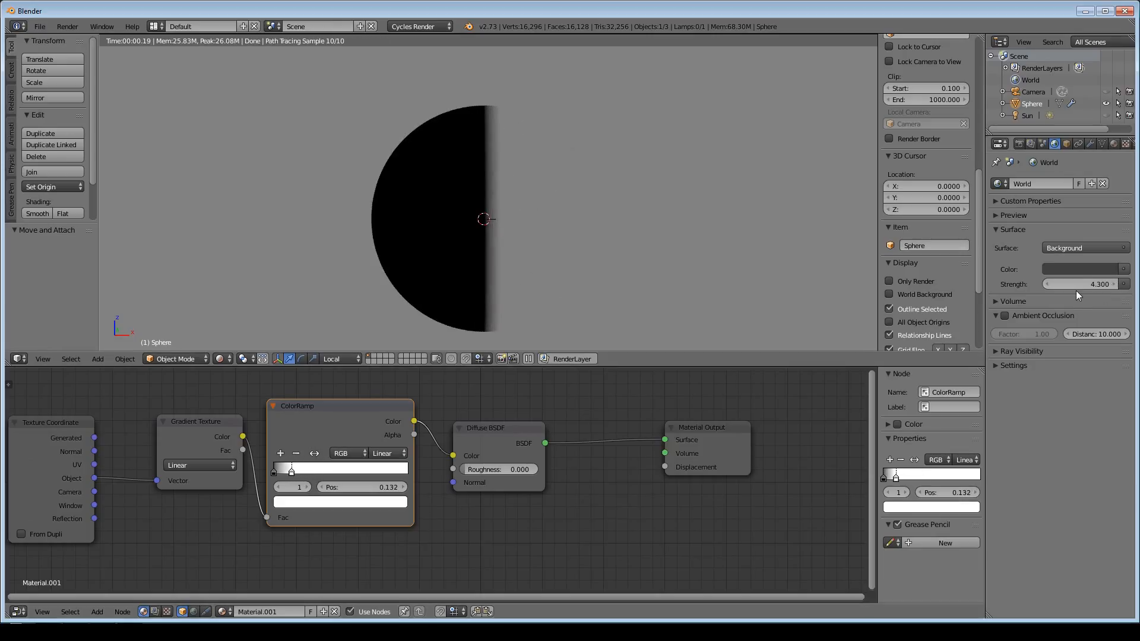
{"action": "type", "text": "0"}
{"action": "key", "text": "Return"}
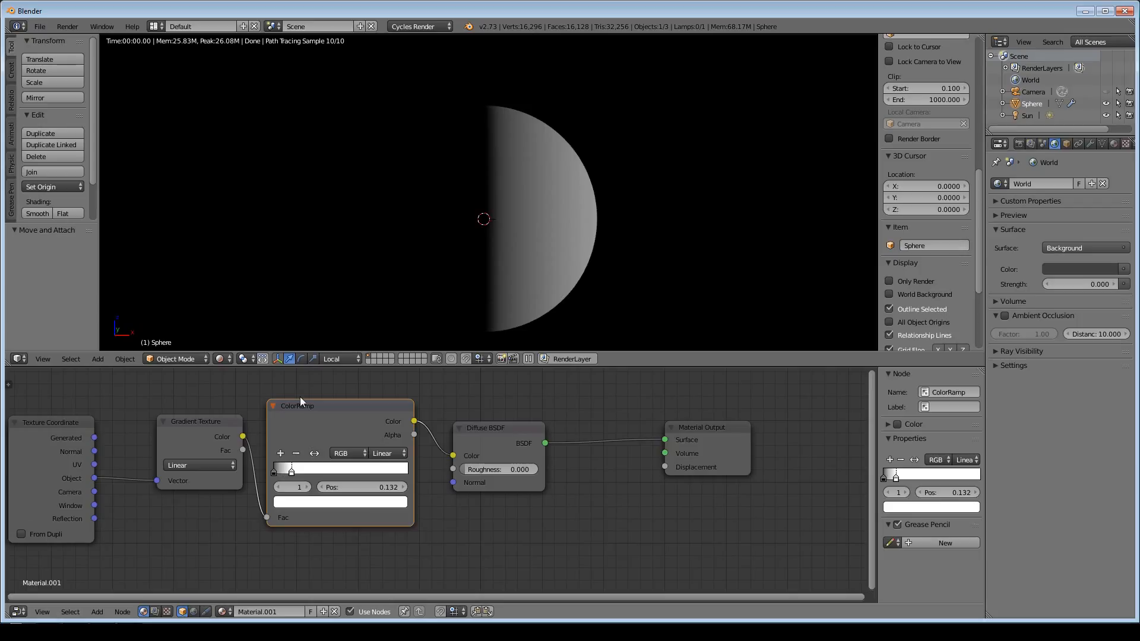
Mute the Gradient Texture node, and briefly mute and unmute the ColorRamp node to compare the sphere's shading.
{"action": "left_click", "coordinate": [180, 426]}
{"action": "key", "text": "m"}
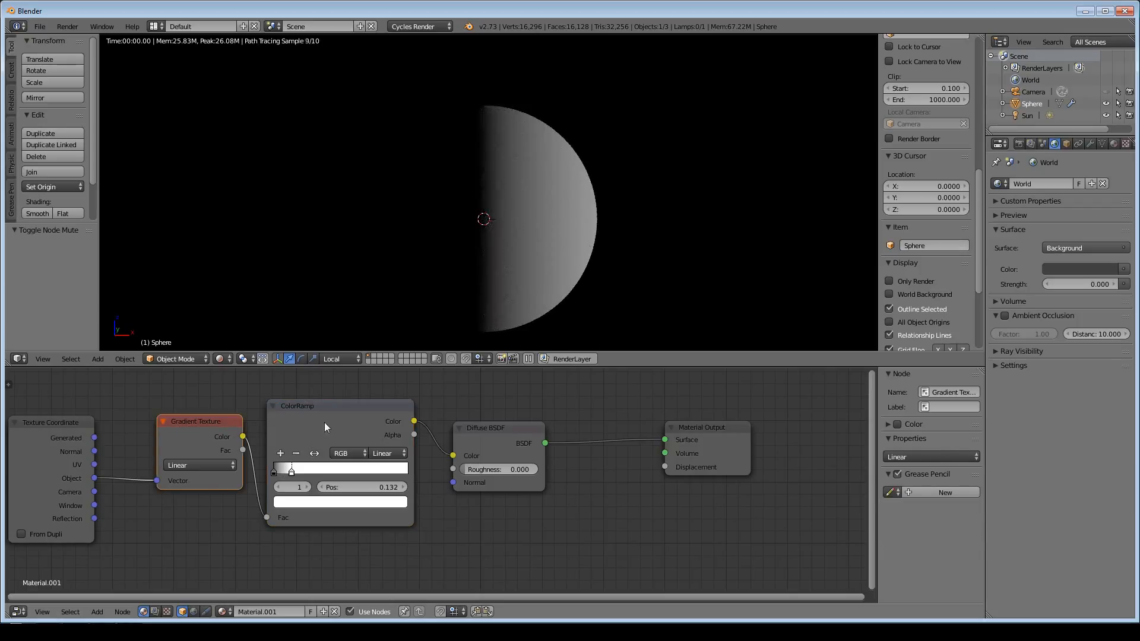
{"action": "left_click", "coordinate": [333, 420]}
{"action": "key", "text": "m"}
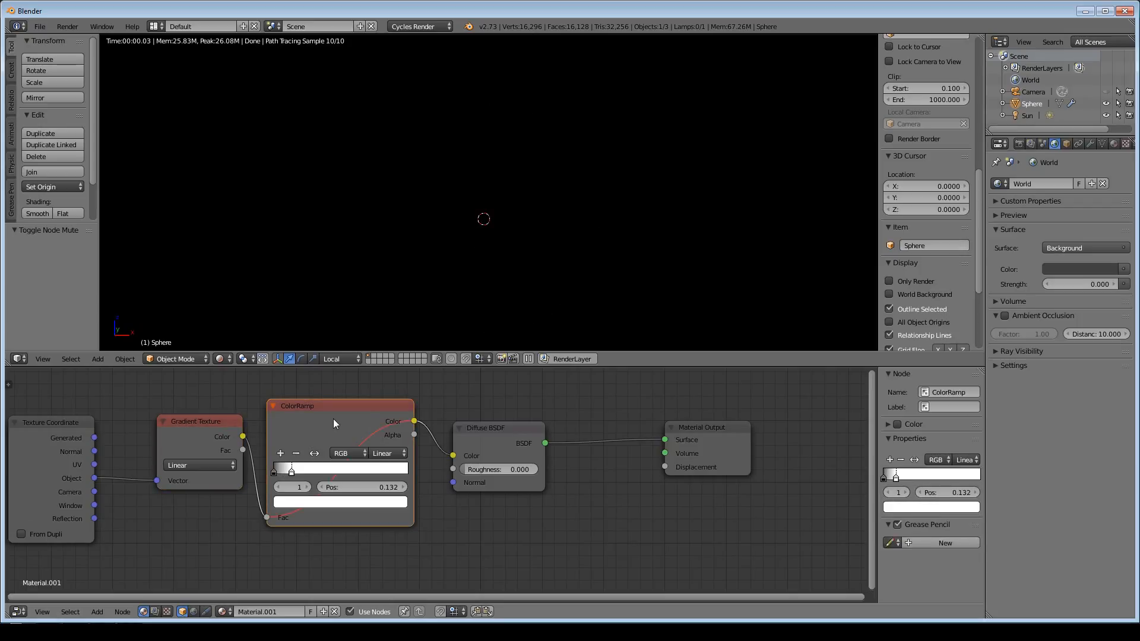
{"action": "key", "text": "m"}
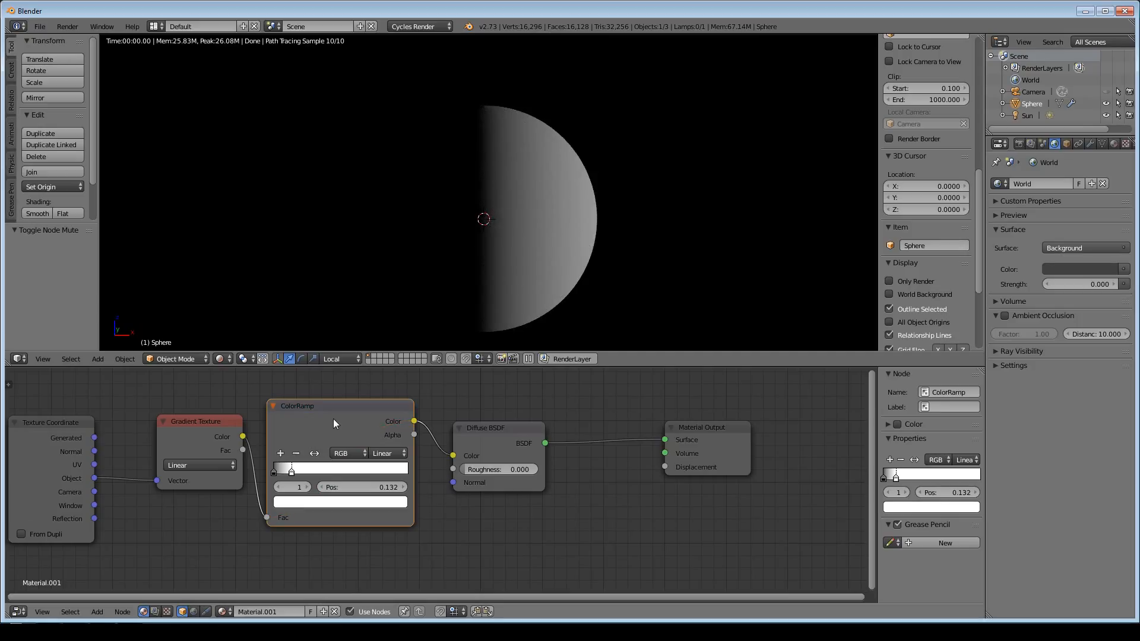
Toggle the Gradient Texture's mute repeatedly to compare the light-to-dark edge with and without the gradient, leaving it unmuted.
{"action": "left_click", "coordinate": [181, 426]}
{"action": "key", "text": "m"}
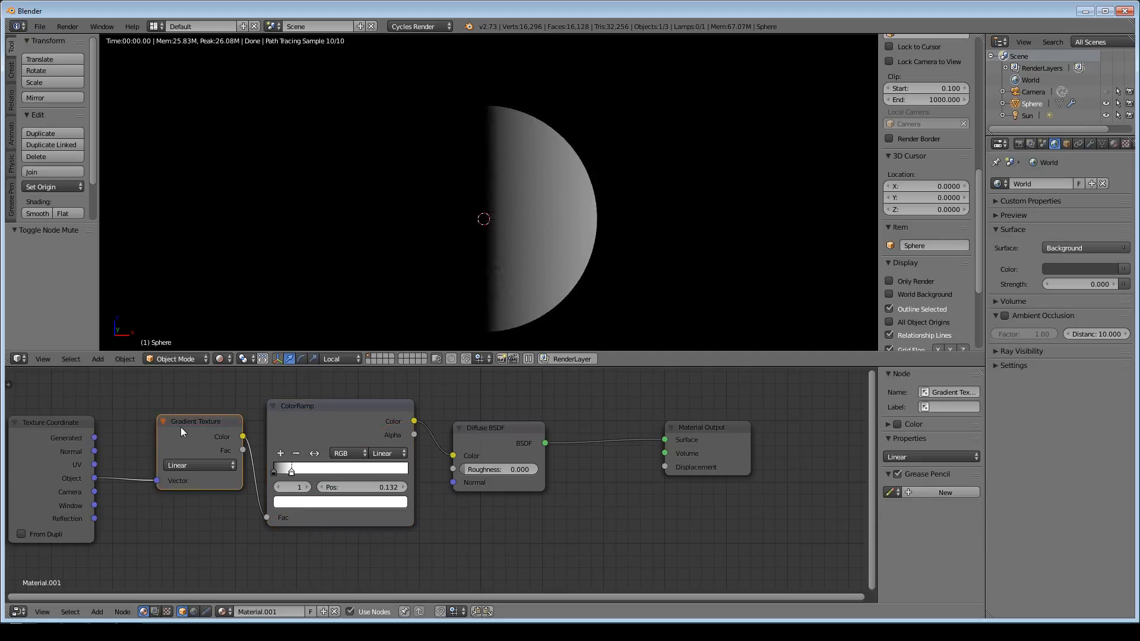
{"action": "key", "text": "m"}
{"action": "key", "text": "m"}
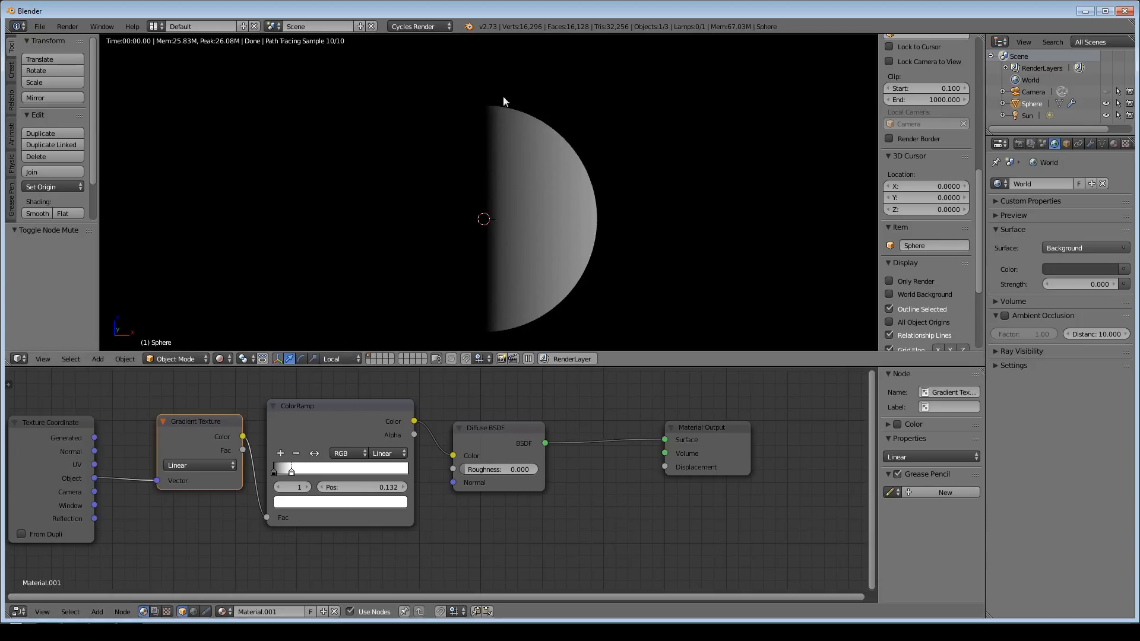
{"action": "key", "text": "m"}
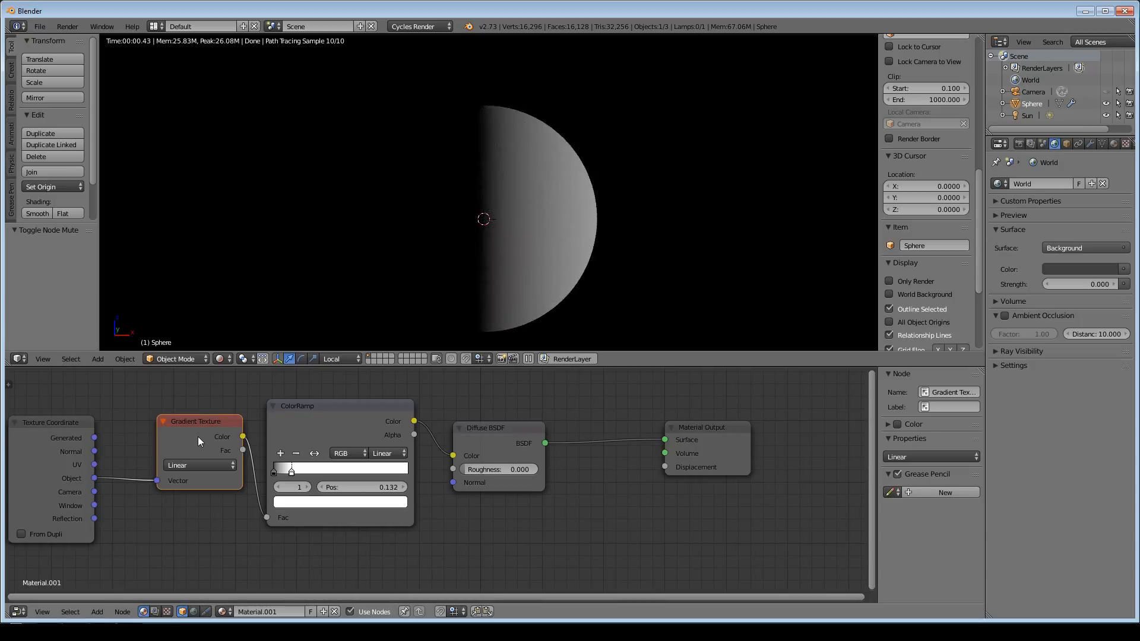
{"action": "key", "text": "m"}
{"action": "key", "text": "m"}
{"action": "key", "text": "m"}
{"action": "key", "text": "m"}
{"action": "key", "text": "m"}
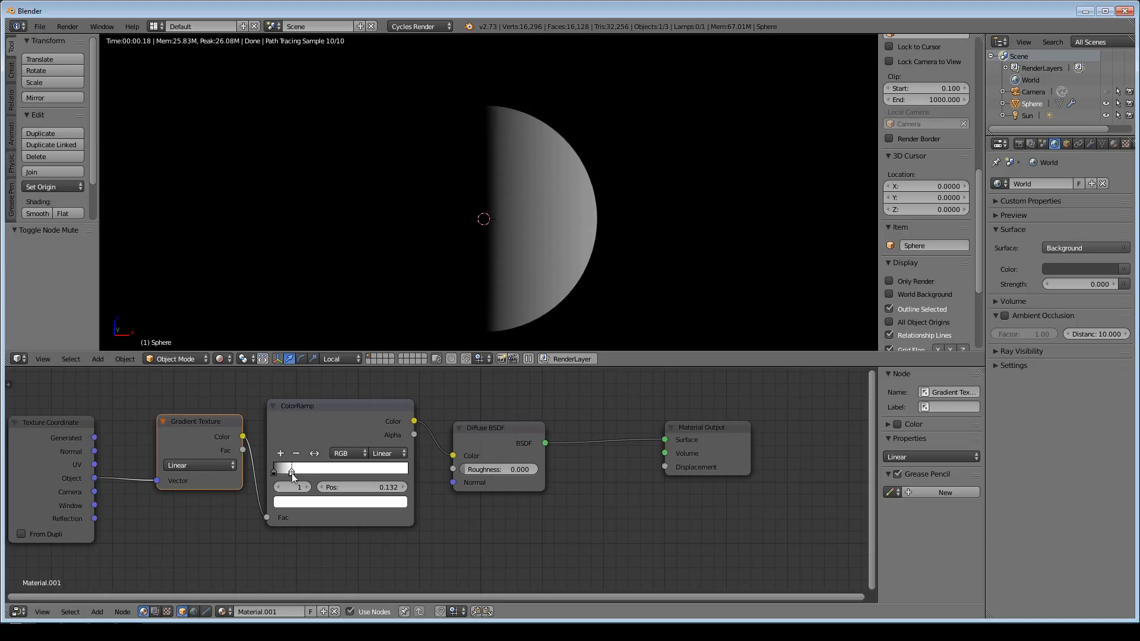
Move the ColorRamp's white stop to position 0.191 and insert a Mapping node between the Texture Coordinate and Gradient Texture nodes.
{"action": "left_click_drag", "start_coordinate": [291, 472], "coordinate": [299, 473]}
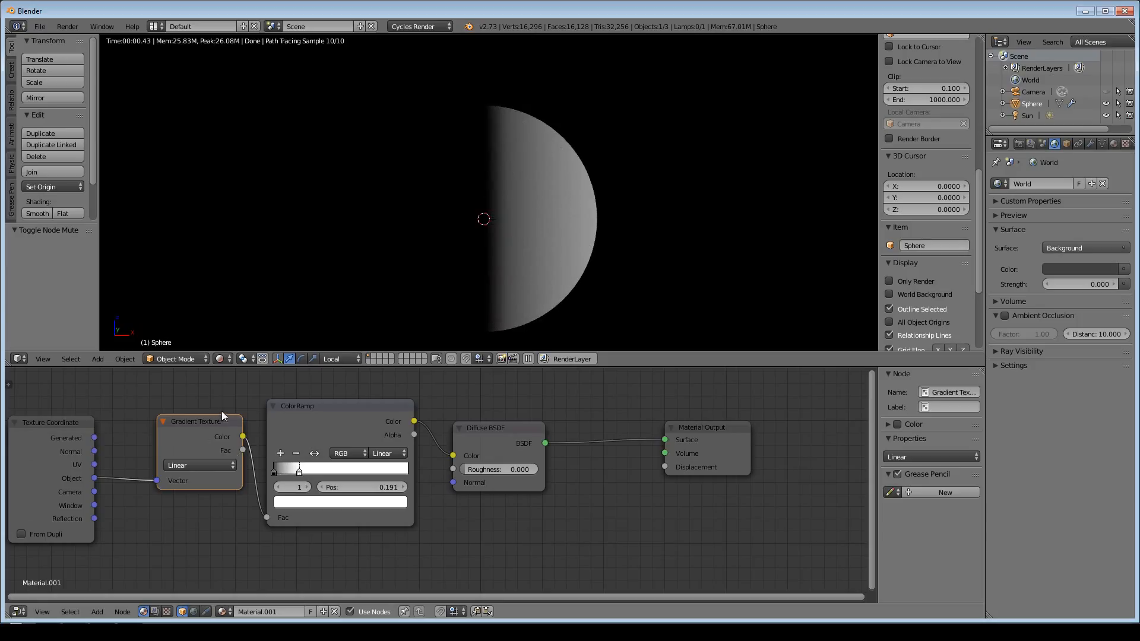
{"action": "middle_click_drag", "start_coordinate": [222, 411], "coordinate": [349, 419]}
{"action": "left_click_drag", "start_coordinate": [208, 433], "coordinate": [95, 413]}
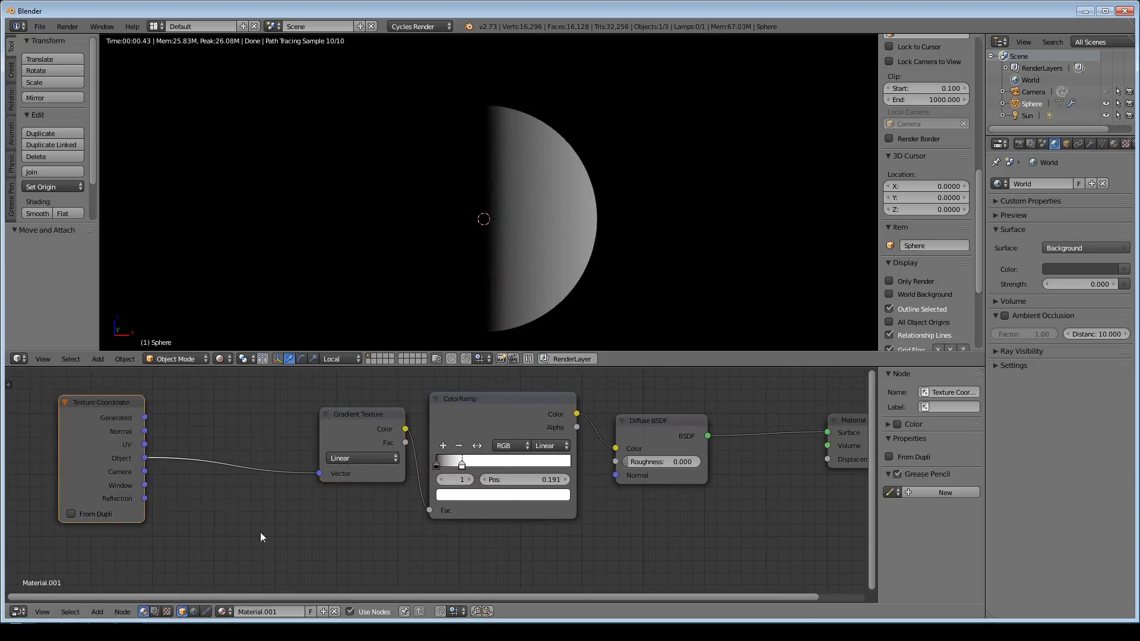
{"action": "key", "text": "shift+a"}
{"action": "mouse_move", "coordinate": [261, 534]}
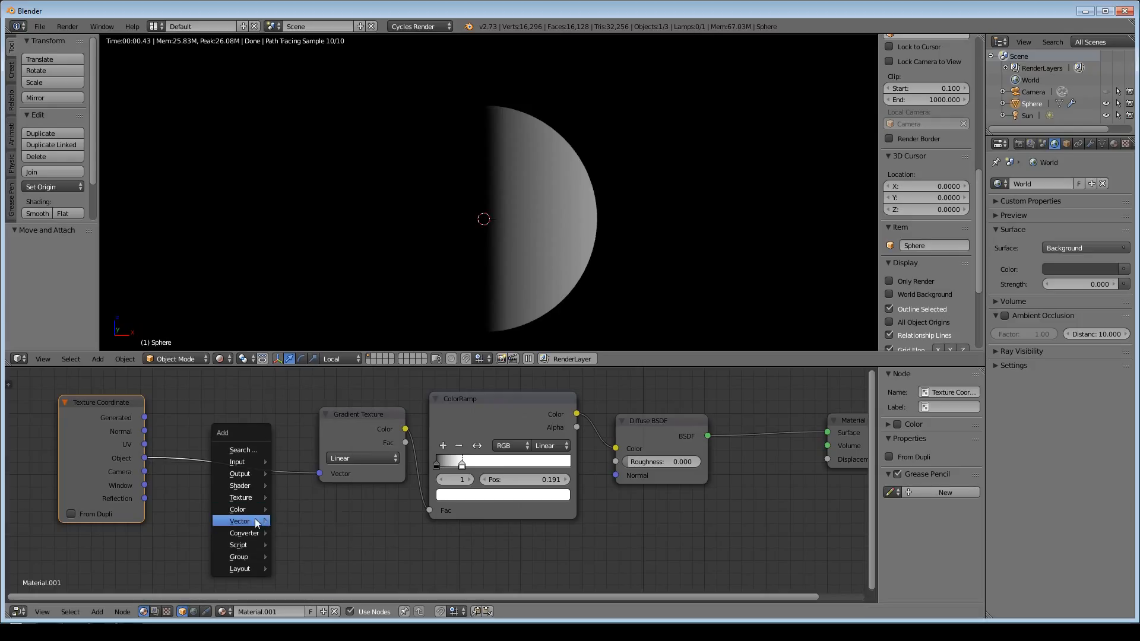
{"action": "left_click", "coordinate": [301, 522]}
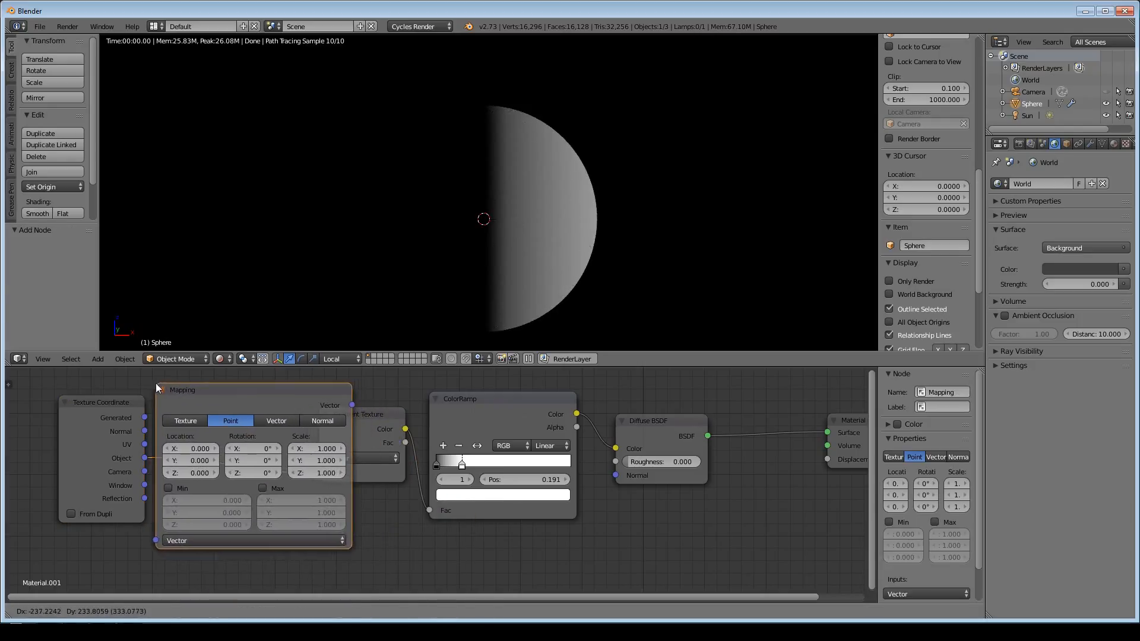
{"action": "left_click", "coordinate": [154, 386]}
{"action": "left_click_drag", "start_coordinate": [105, 423], "coordinate": [18, 419]}
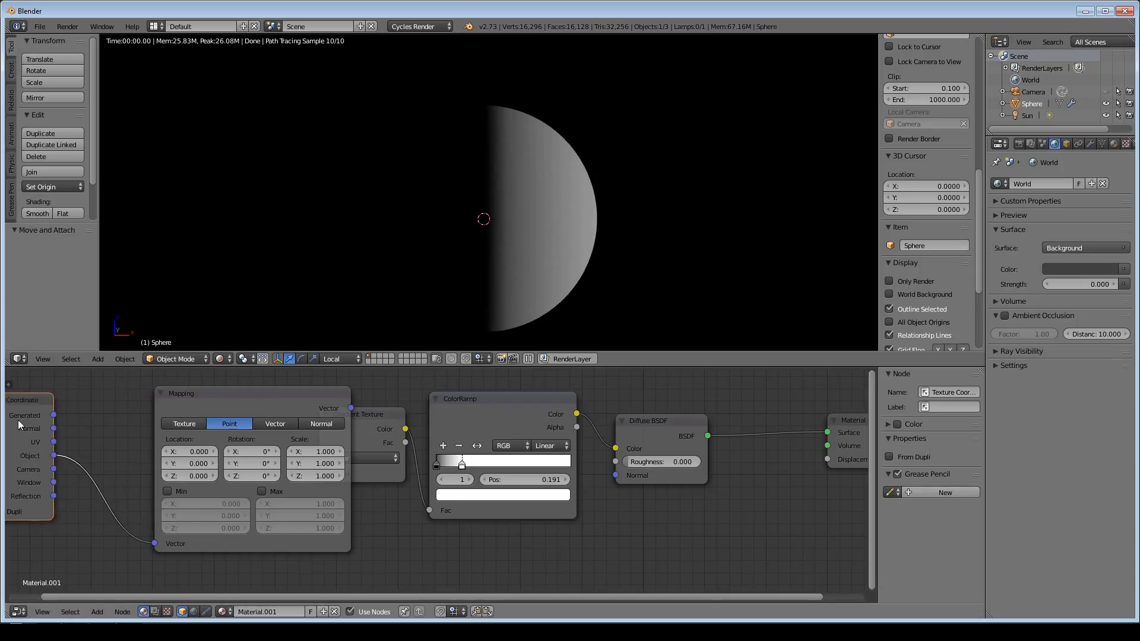
{"action": "left_click_drag", "start_coordinate": [276, 394], "coordinate": [224, 392]}
Try different X locations on the Mapping node, ending at 0.040, with the World background strength set to 2.
{"action": "left_click_drag", "start_coordinate": [141, 454], "coordinate": [176, 453]}
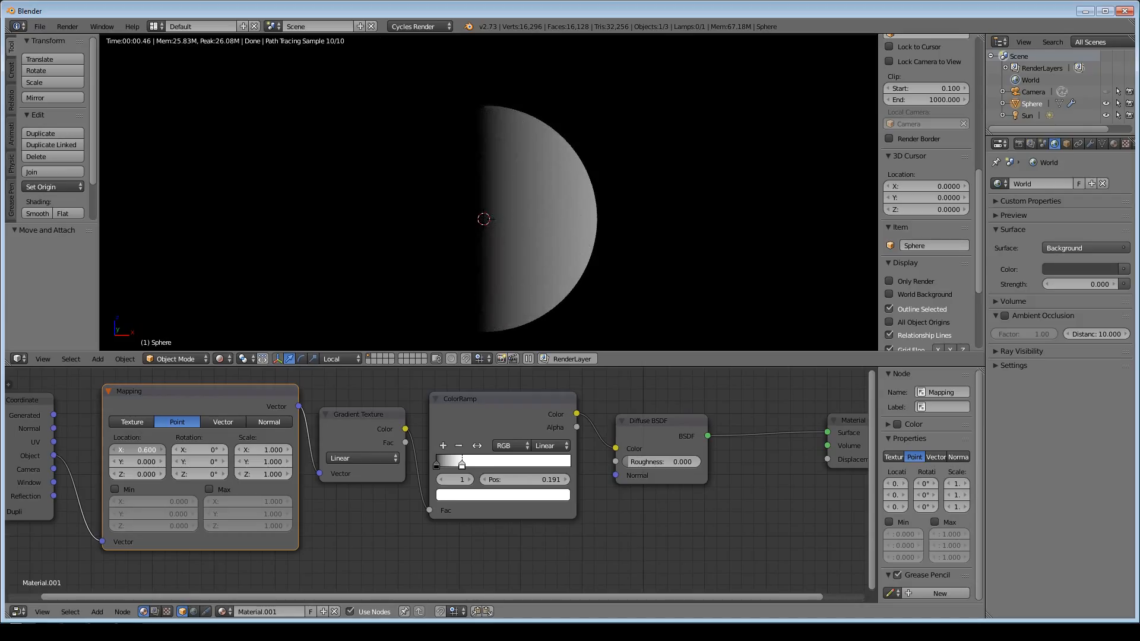
{"action": "left_click_drag", "start_coordinate": [177, 454], "coordinate": [146, 453]}
{"action": "left_click", "coordinate": [1083, 284]}
{"action": "type", "text": "2"}
{"action": "key", "text": "Return"}
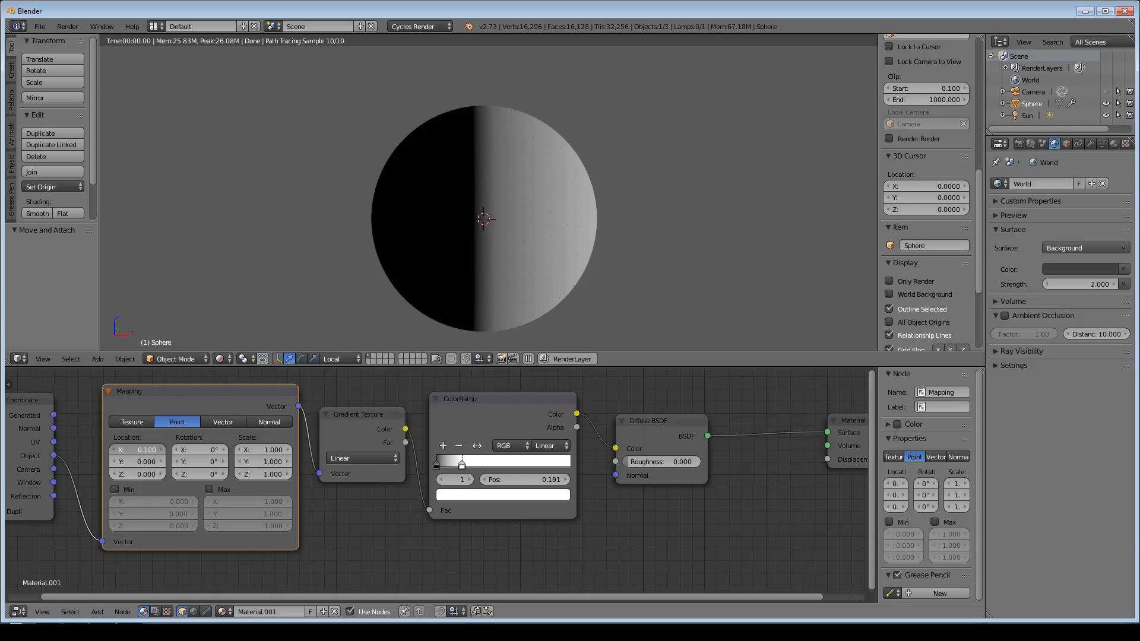
{"action": "left_click_drag", "start_coordinate": [141, 450], "coordinate": [134, 454]}
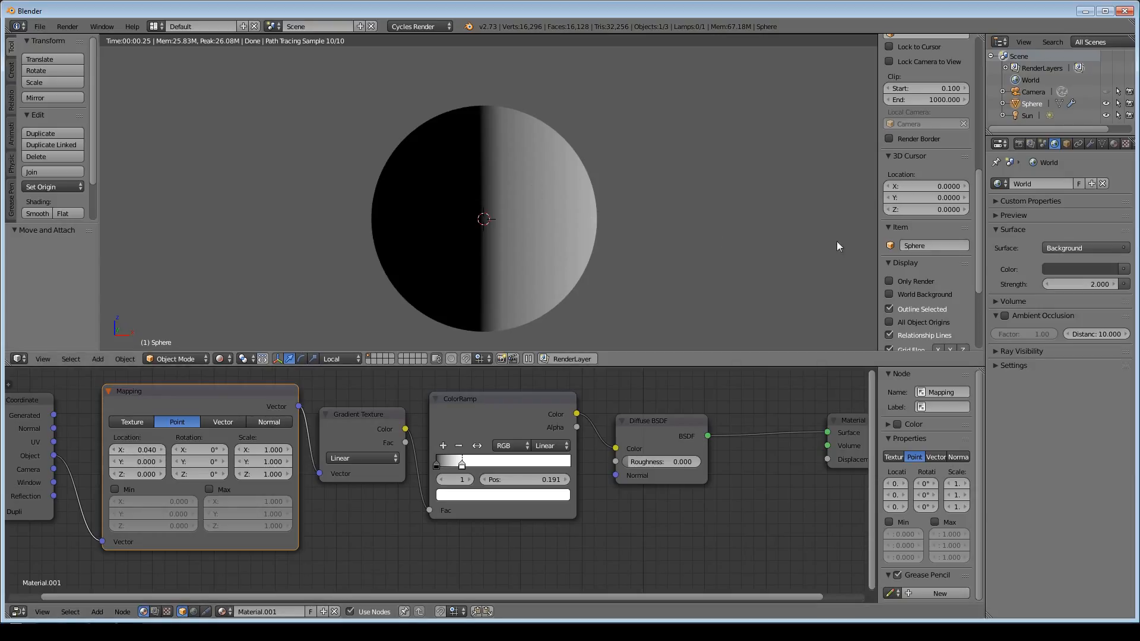
Check the sphere with the World background strength at 0, and set the strength to 1.
{"action": "left_click", "coordinate": [1089, 285]}
{"action": "type", "text": "0"}
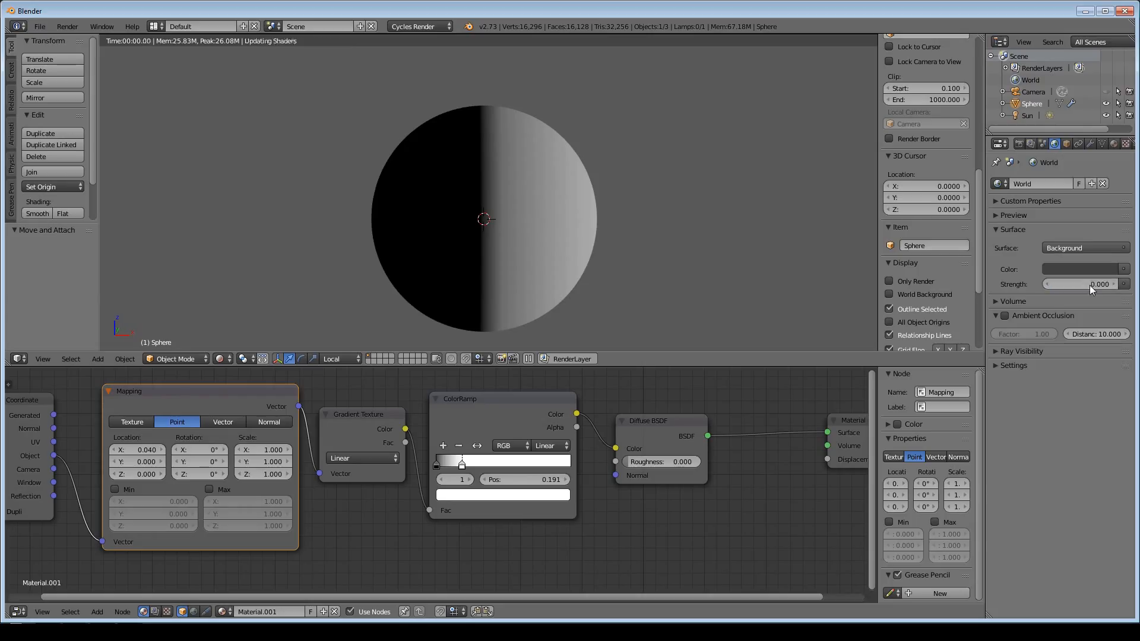
{"action": "key", "text": "Return"}
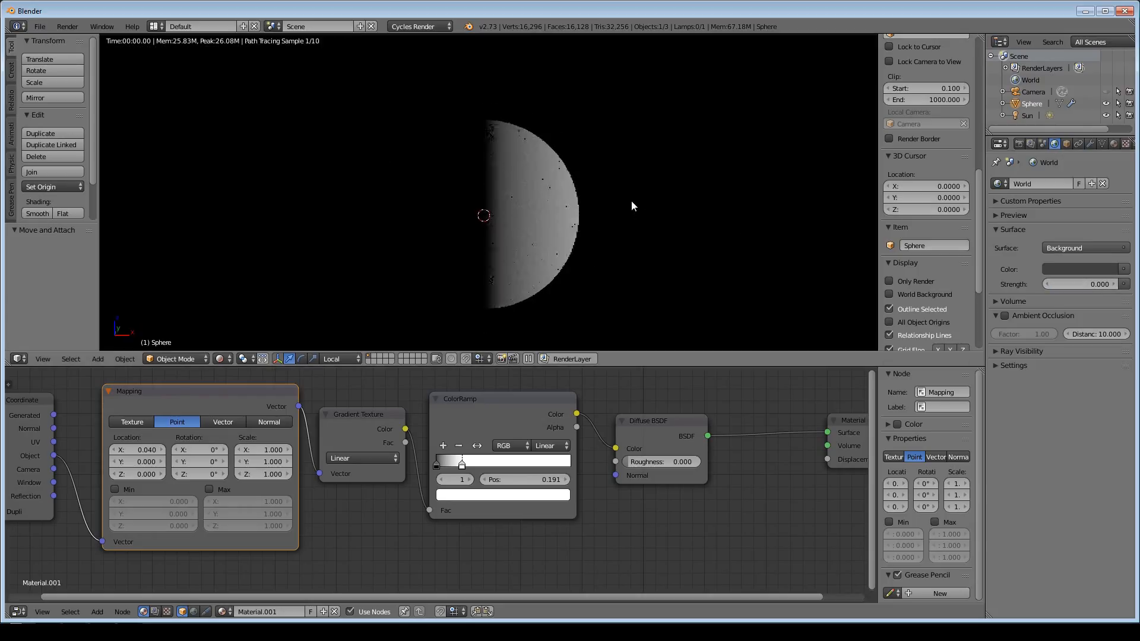
{"action": "left_click", "coordinate": [1092, 283]}
{"action": "type", "text": "1"}
{"action": "key", "text": "Return"}
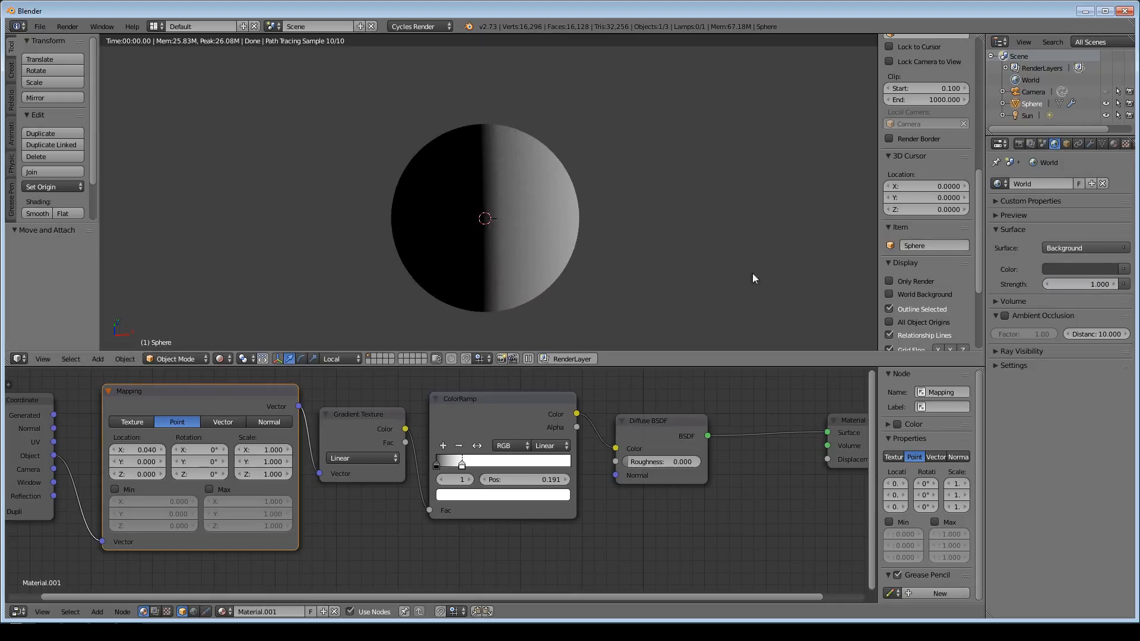
Reset the Mapping node's X location to 0 and move the ColorRamp's white stop to position 0.109.
{"action": "left_click", "coordinate": [144, 449]}
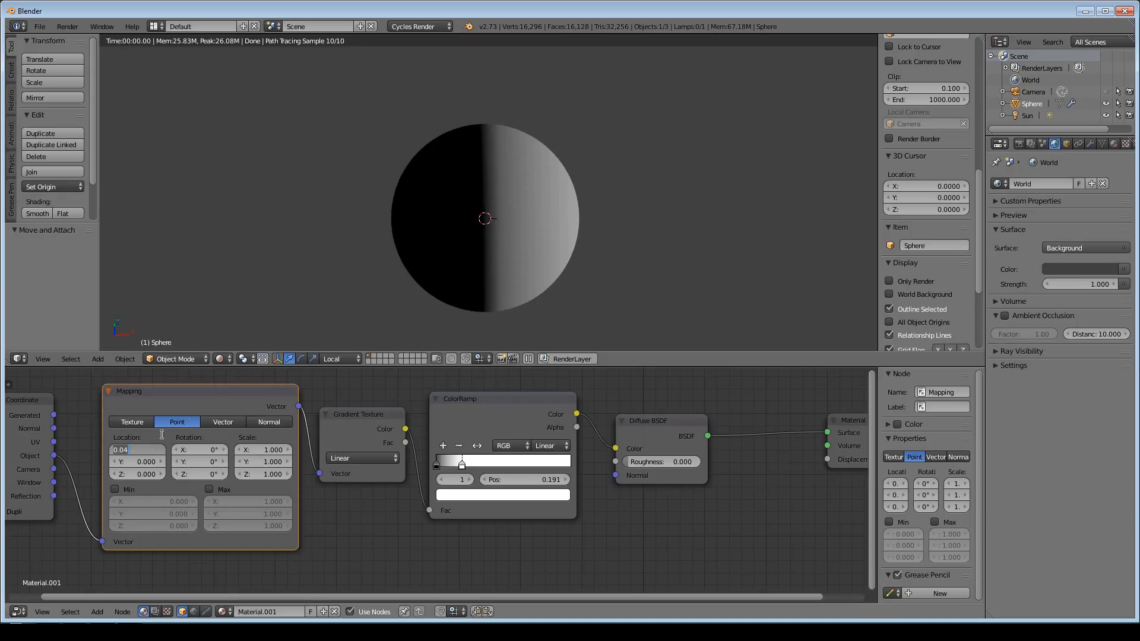
{"action": "double_click", "coordinate": [136, 447]}
{"action": "type", "text": "0"}
{"action": "key", "text": "Return"}
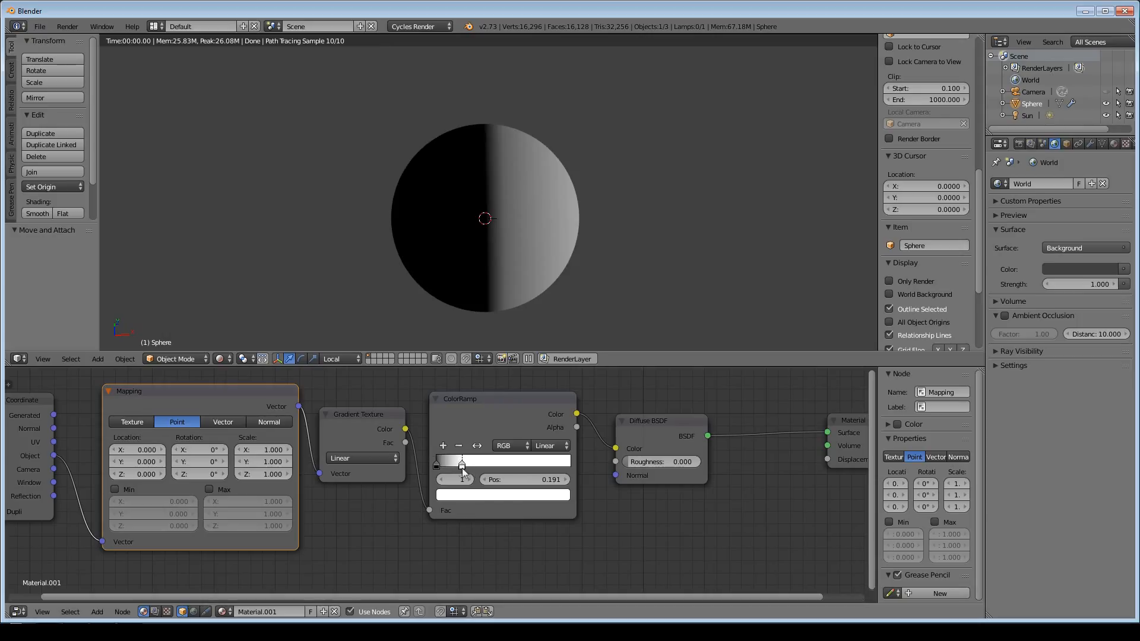
{"action": "left_click_drag", "start_coordinate": [462, 466], "coordinate": [451, 465]}
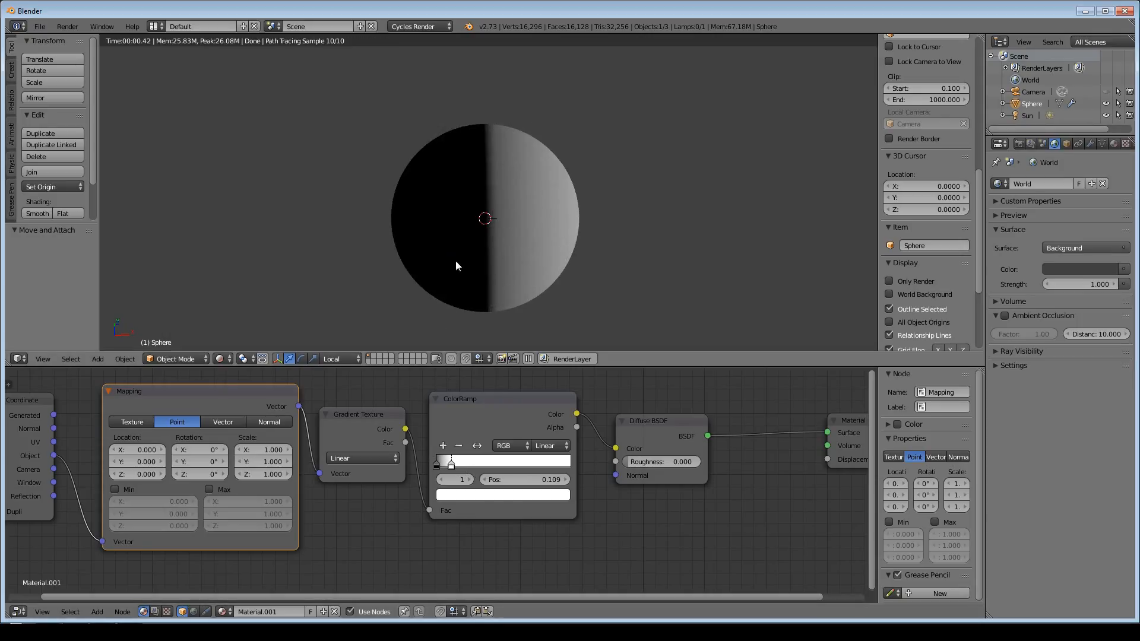
{"action": "middle_click_drag", "start_coordinate": [456, 266], "coordinate": [457, 194]}
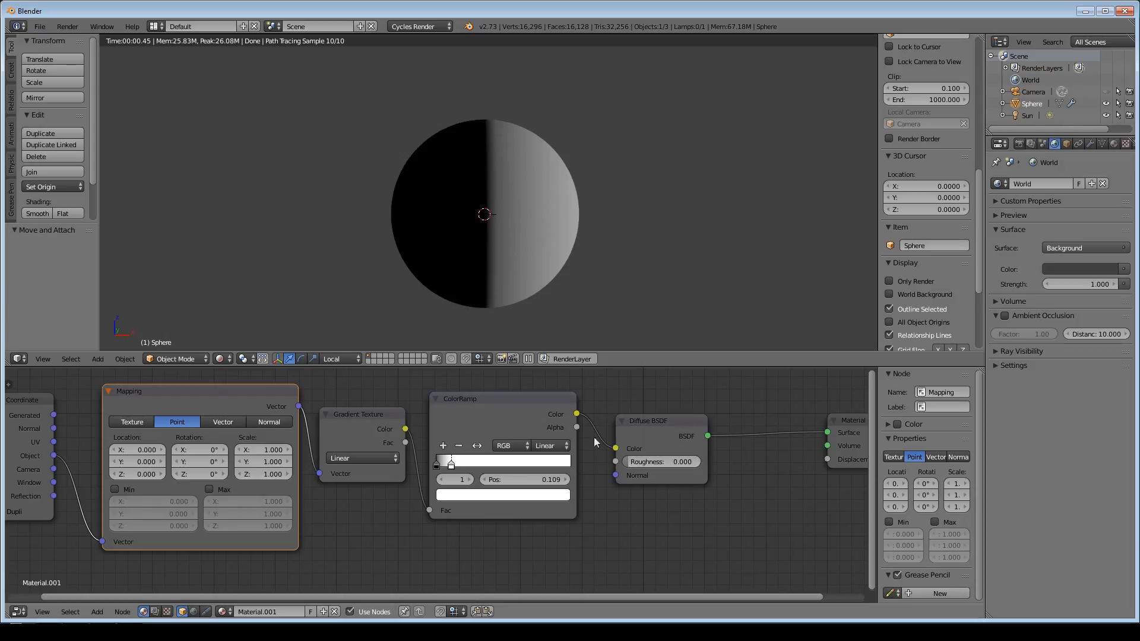
Cut the link between the ColorRamp and Diffuse BSDF, and collapse the Mapping, Gradient Texture and ColorRamp nodes into a compact row.
{"action": "left_click_drag", "start_coordinate": [673, 431], "coordinate": [713, 472]}
{"action": "right_click_drag", "start_coordinate": [608, 467], "coordinate": [606, 469], "text": "ctrl"}
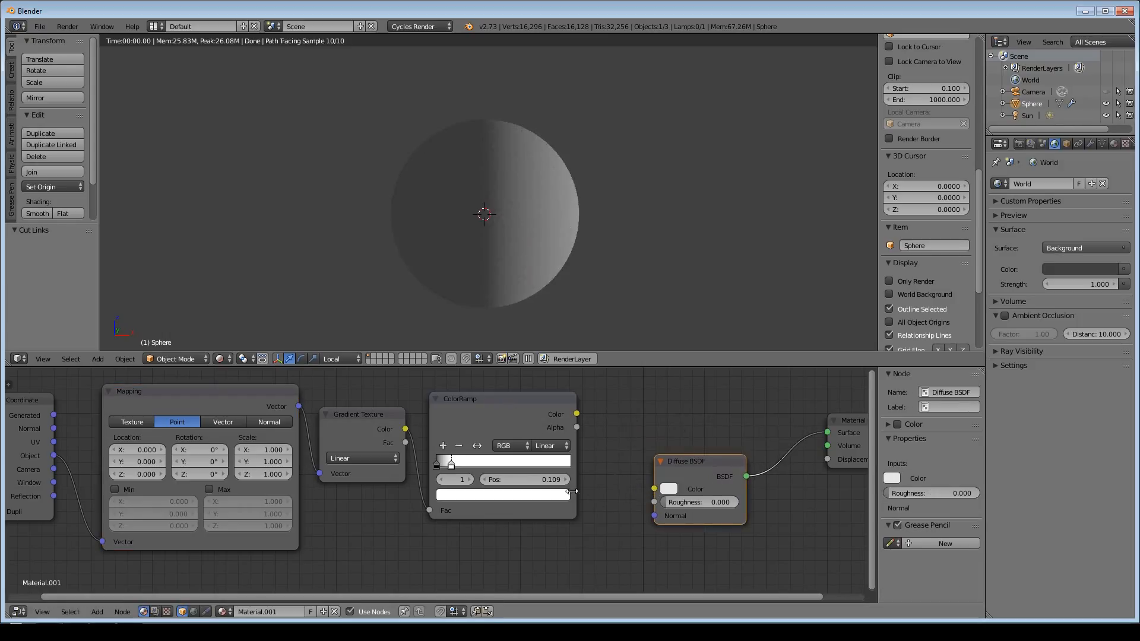
{"action": "scroll", "coordinate": [579, 432], "scroll_direction": "down", "scroll_amount": 4}
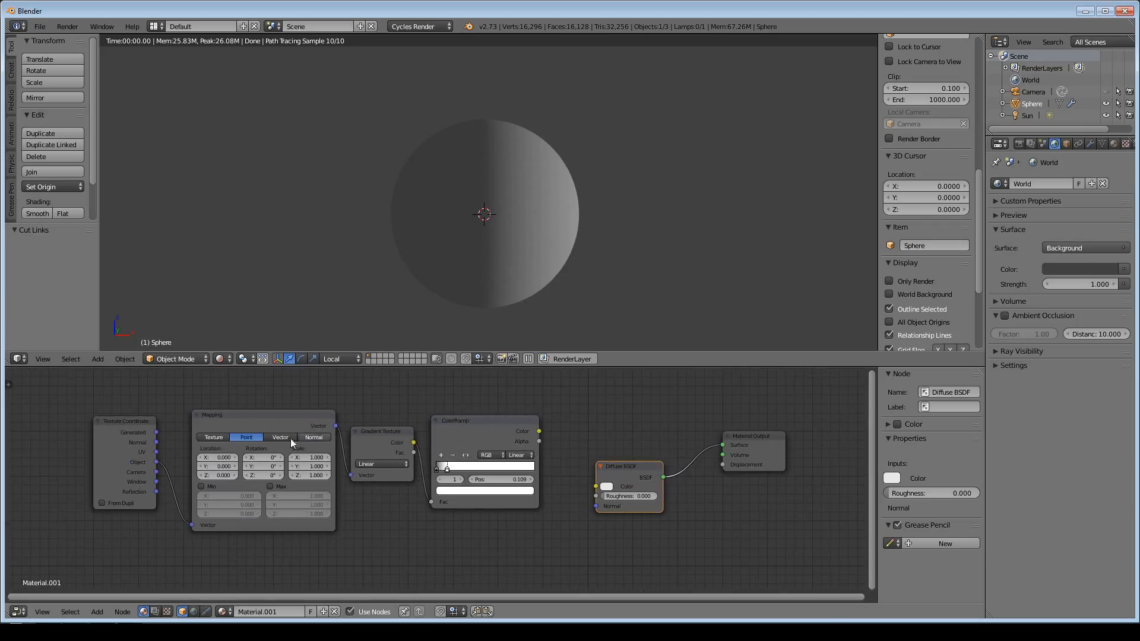
{"action": "left_click", "coordinate": [198, 412]}
{"action": "key", "text": "h"}
{"action": "left_click", "coordinate": [355, 430]}
{"action": "key", "text": "h"}
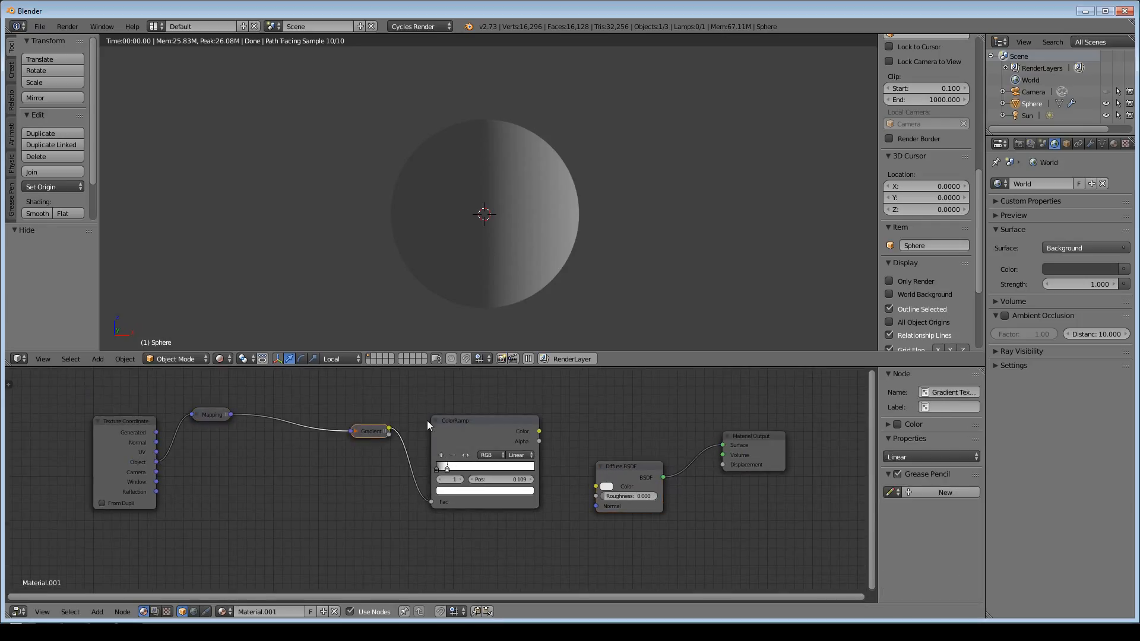
{"action": "left_click", "coordinate": [440, 421]}
{"action": "key", "text": "h"}
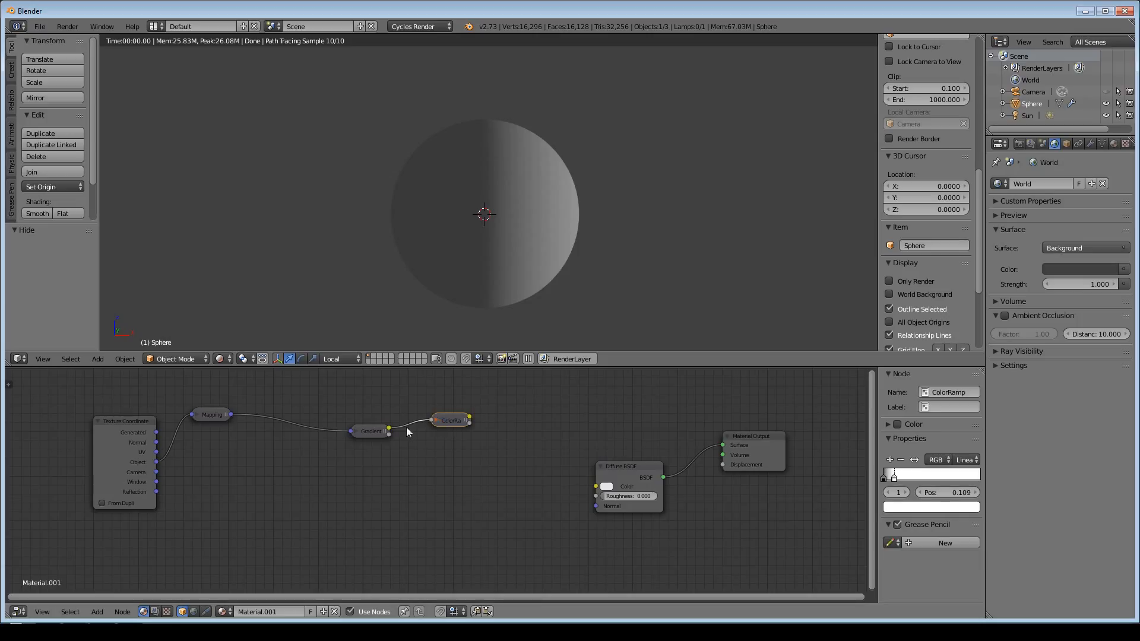
{"action": "left_click_drag", "start_coordinate": [372, 431], "coordinate": [283, 406]}
{"action": "left_click_drag", "start_coordinate": [449, 419], "coordinate": [393, 405]}
Add an Image Texture node using earth.jpg, link its Color to the Diffuse BSDF color, and inspect the textured sphere.
{"action": "key", "text": "shift+a"}
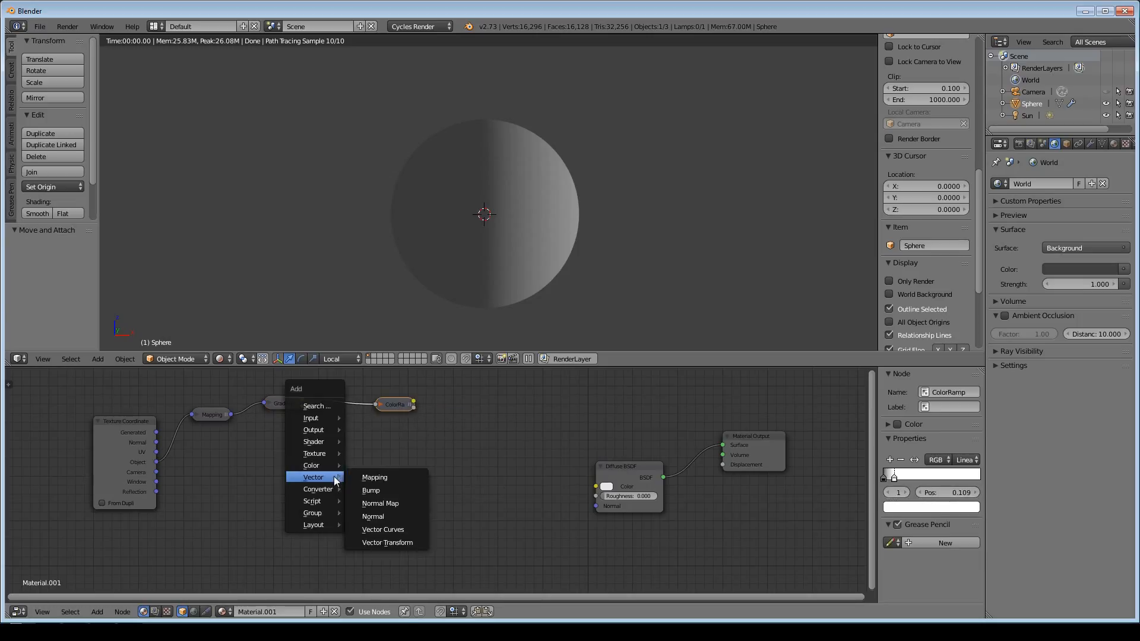
{"action": "mouse_move", "coordinate": [312, 449]}
{"action": "left_click", "coordinate": [397, 454]}
{"action": "left_click", "coordinate": [352, 440]}
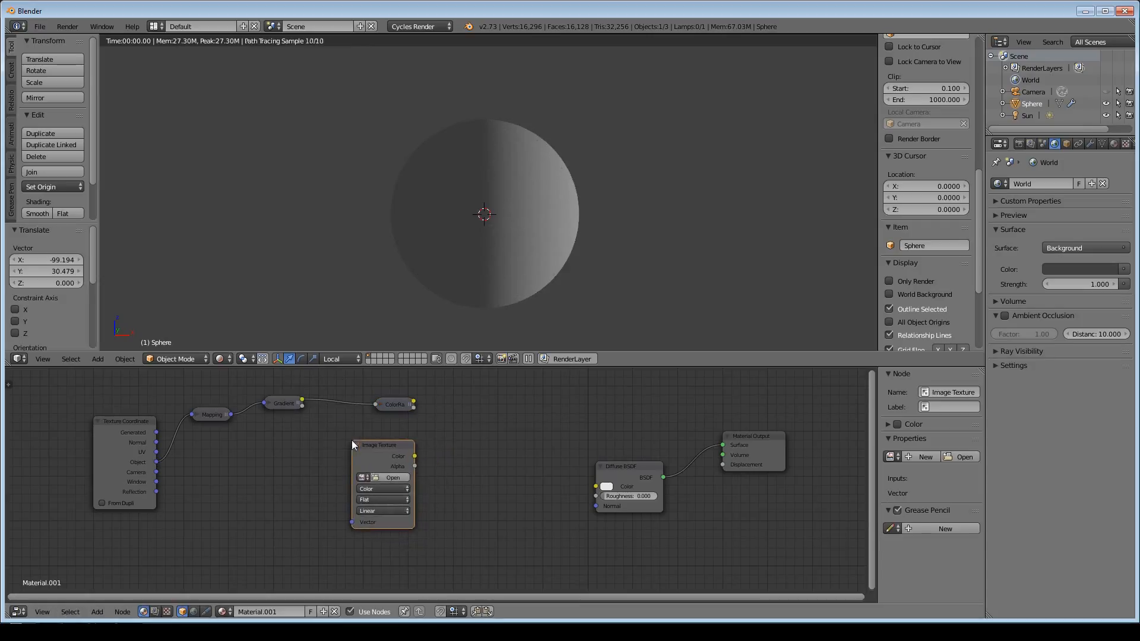
{"action": "left_click", "coordinate": [364, 477]}
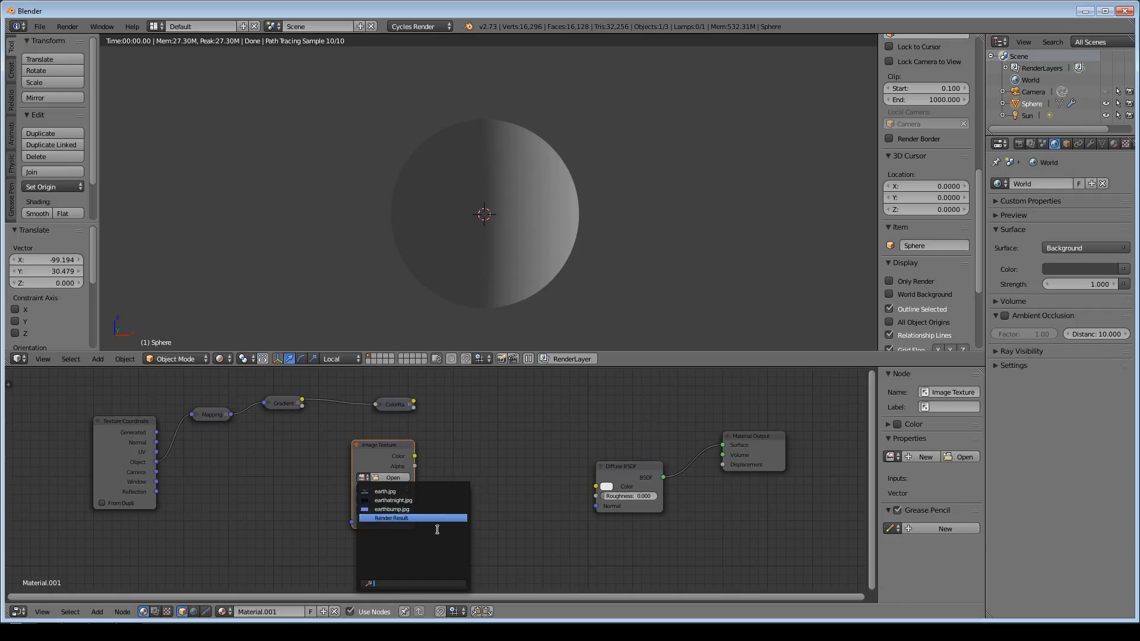
{"action": "left_click", "coordinate": [410, 492]}
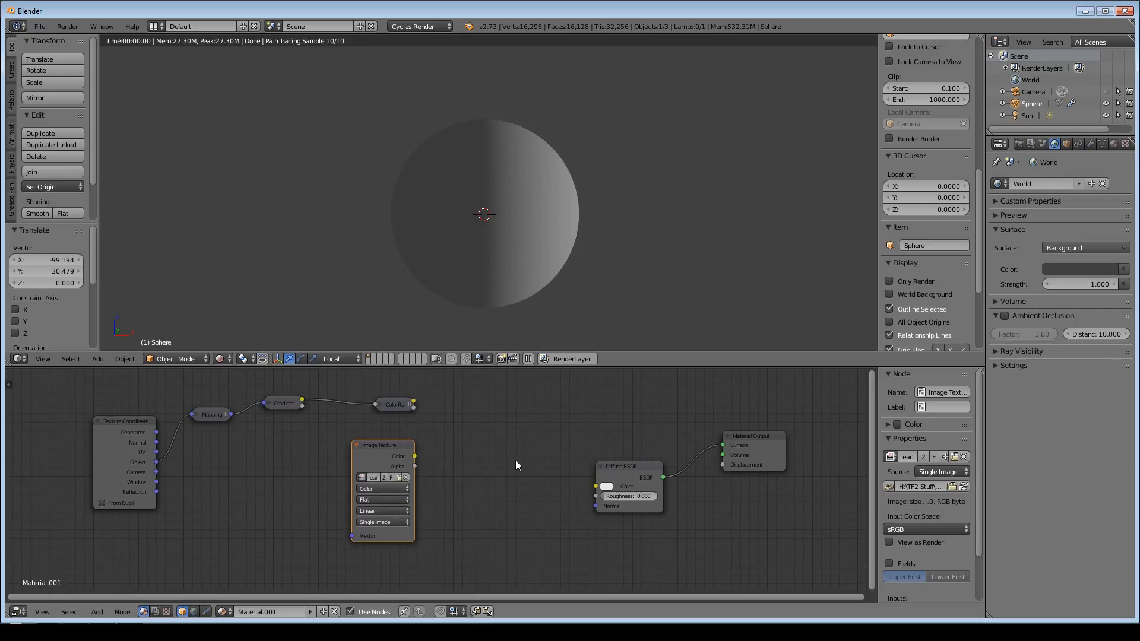
{"action": "left_click_drag", "start_coordinate": [415, 456], "coordinate": [597, 487]}
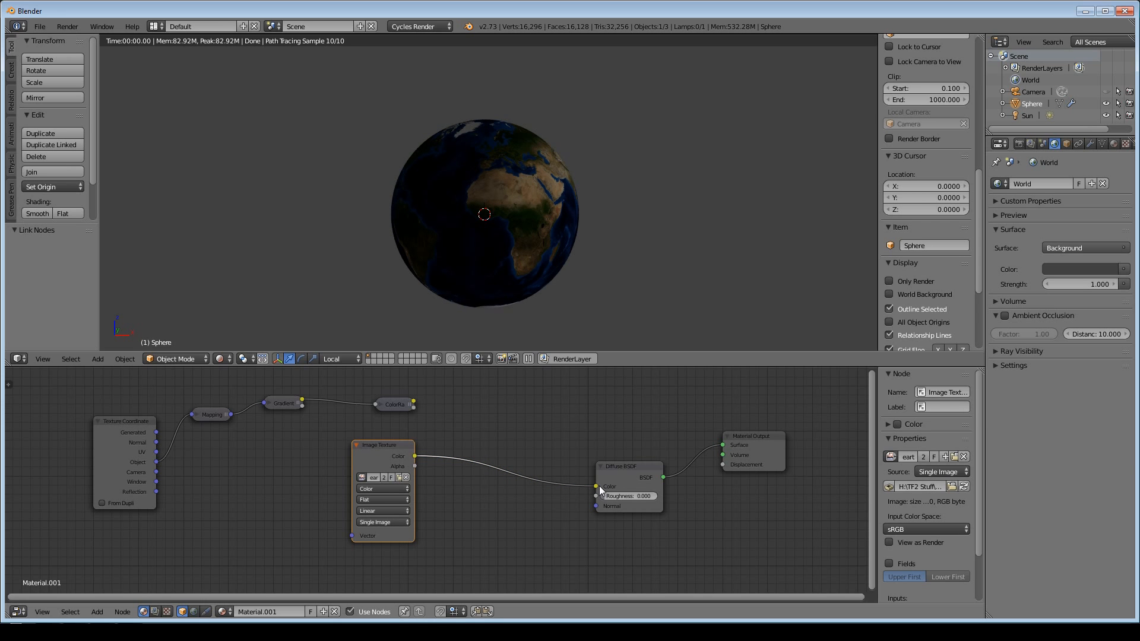
{"action": "scroll", "coordinate": [569, 229], "scroll_direction": "up", "scroll_amount": 5}
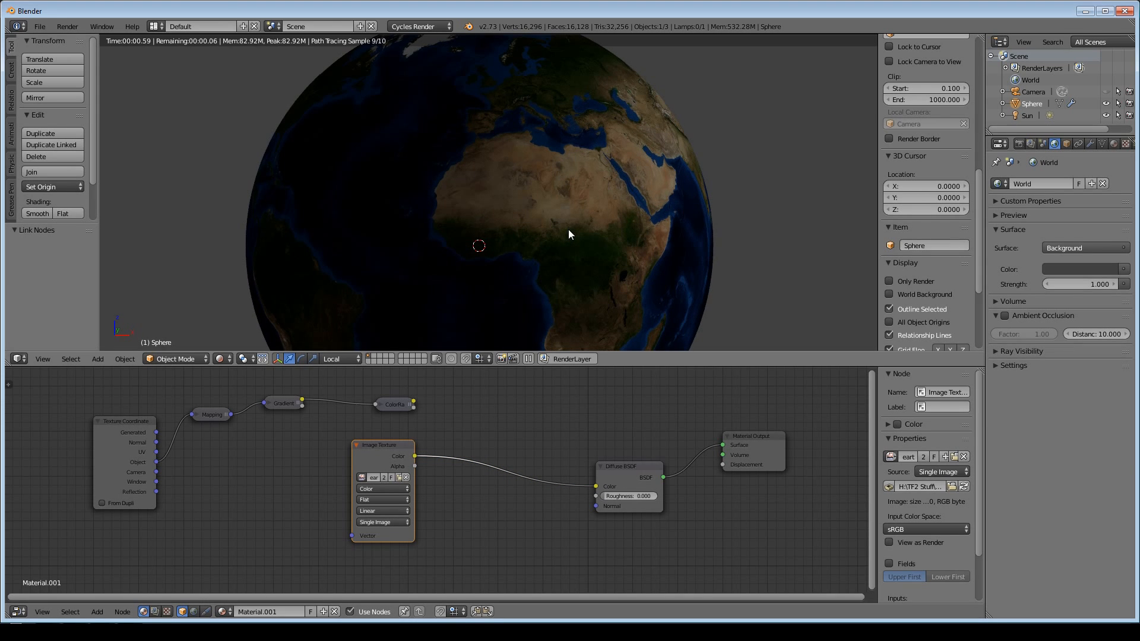
{"action": "scroll", "coordinate": [568, 229], "scroll_direction": "down", "scroll_amount": 5}
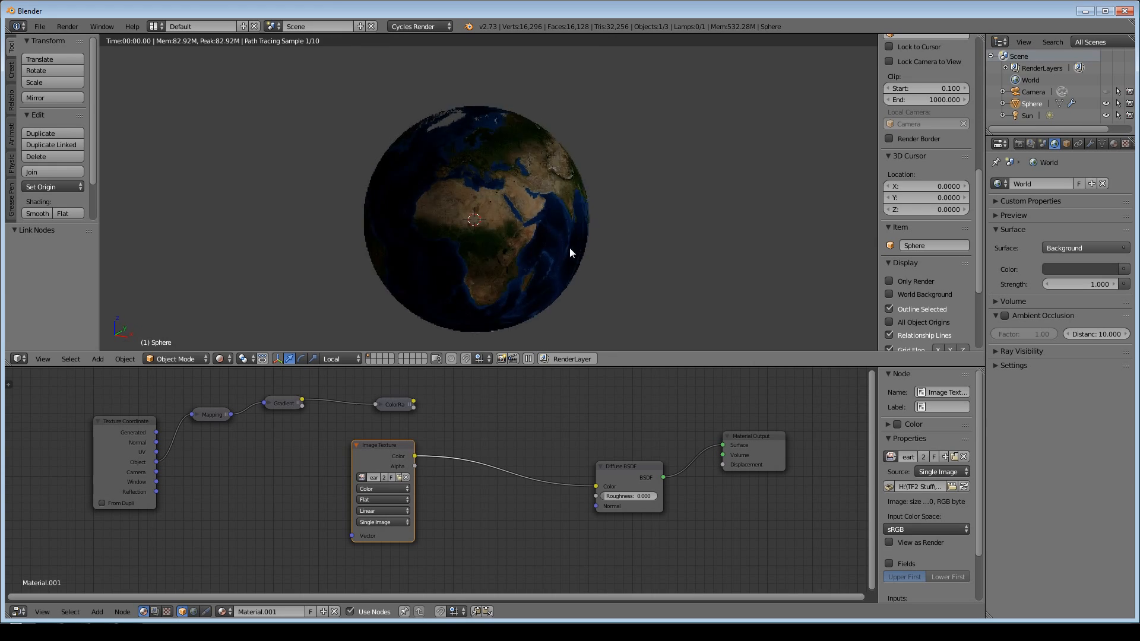
{"action": "middle_click_drag", "start_coordinate": [568, 249], "coordinate": [532, 246]}
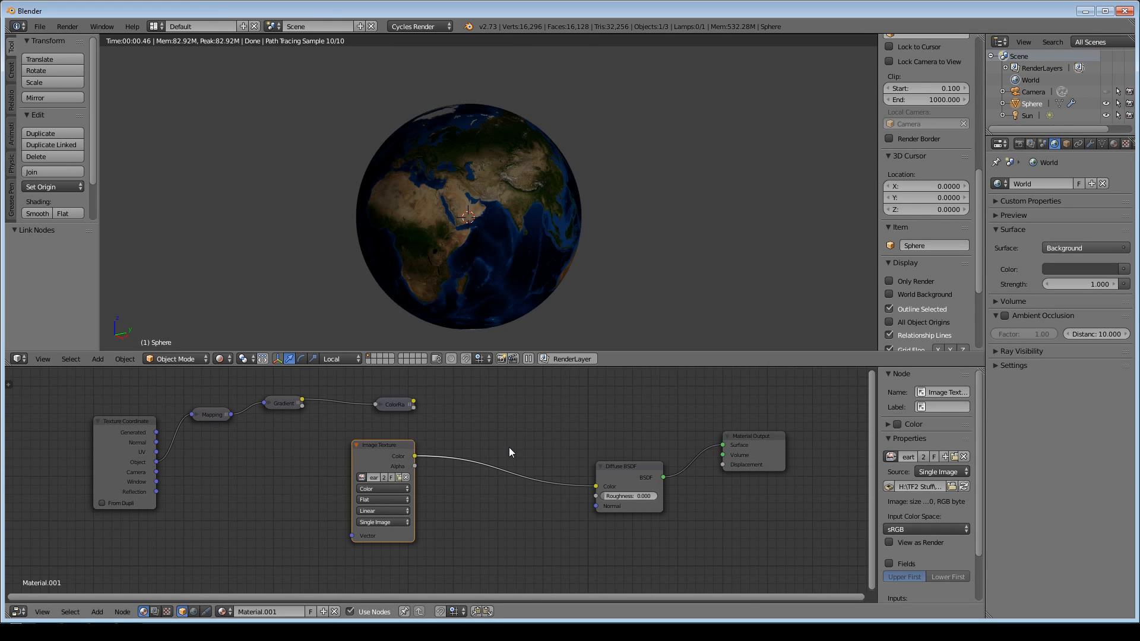
Collapse the earth.jpg texture node and add a second Image Texture node below it using earthbump.jpg.
{"action": "left_click", "coordinate": [356, 444]}
{"action": "key", "text": "shift+a"}
{"action": "mouse_move", "coordinate": [331, 525]}
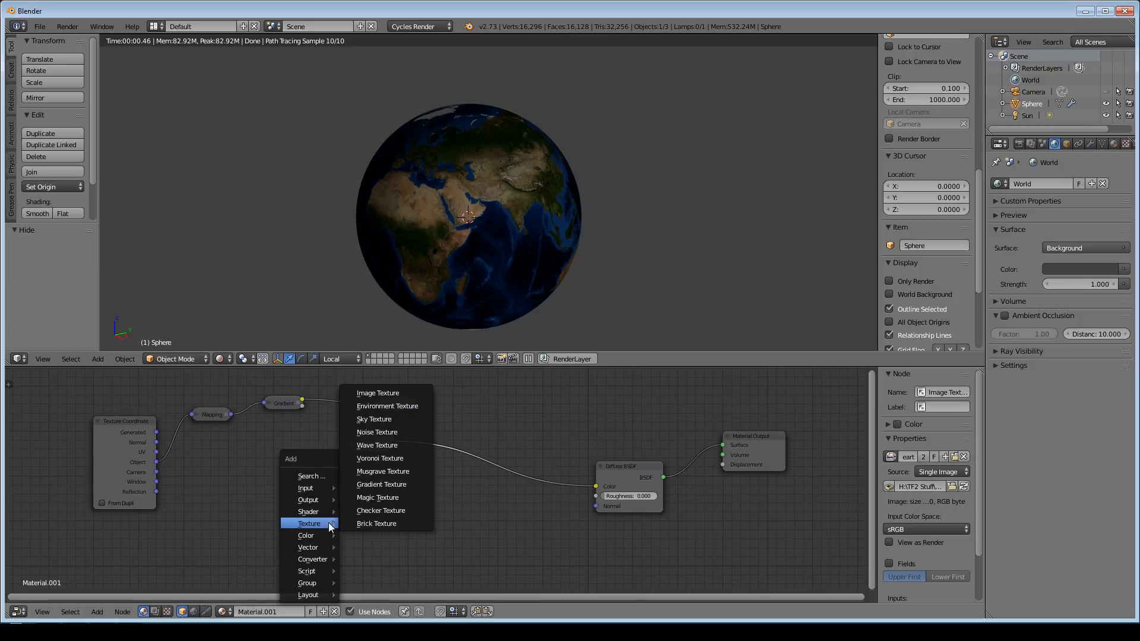
{"action": "left_click", "coordinate": [404, 392]}
{"action": "left_click", "coordinate": [330, 492]}
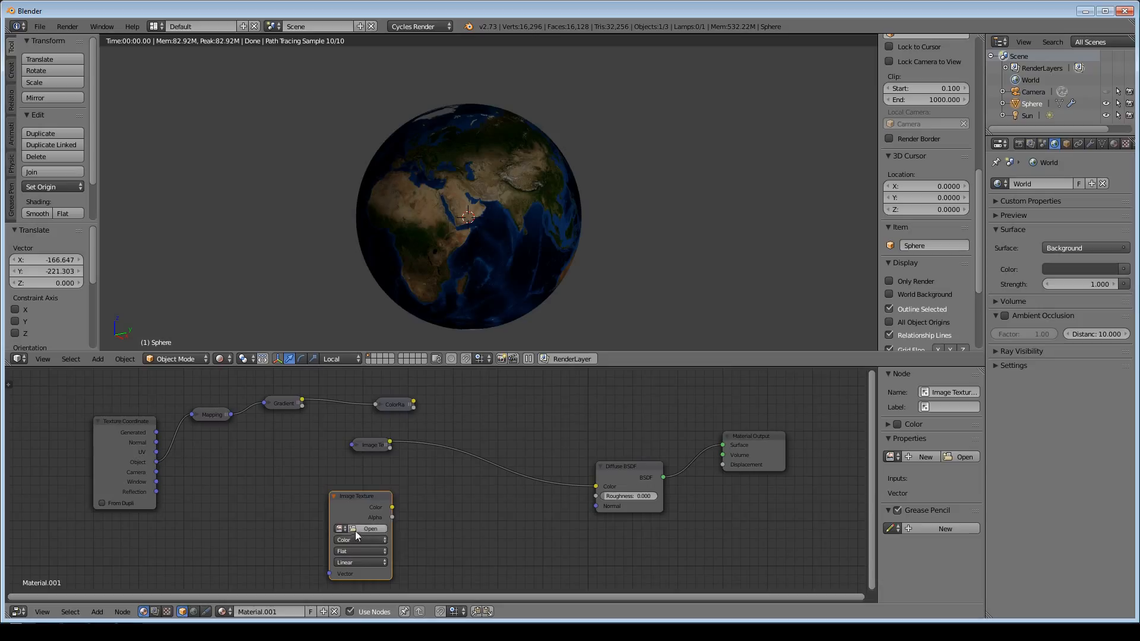
{"action": "left_click", "coordinate": [339, 528]}
{"action": "left_click", "coordinate": [392, 451]}
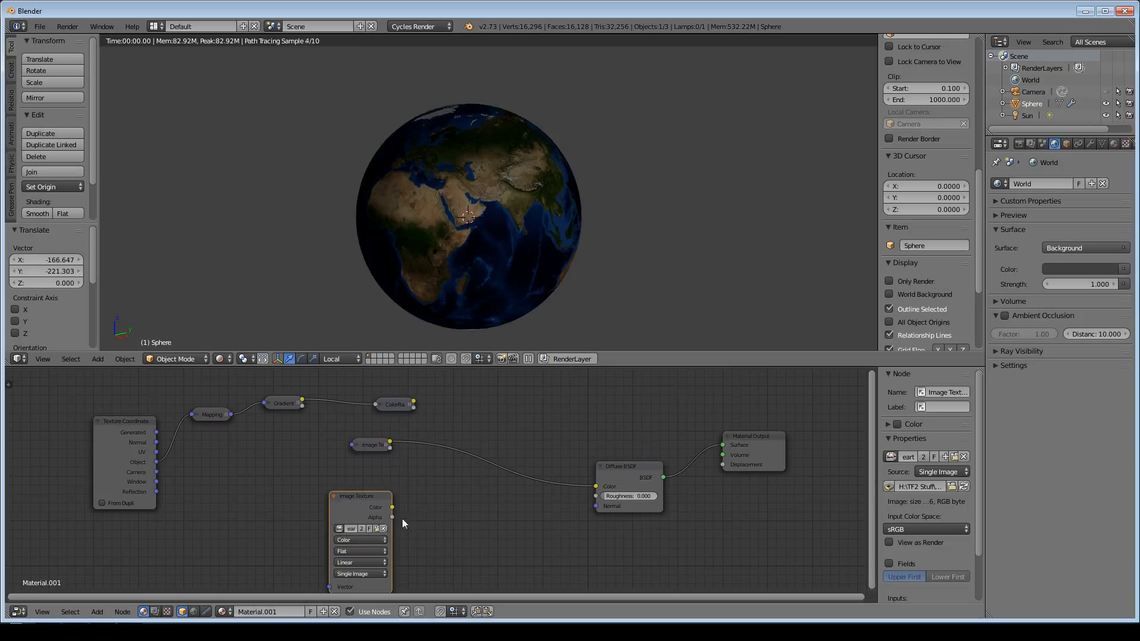
{"action": "key", "text": "shift+a"}
{"action": "mouse_move", "coordinate": [465, 556]}
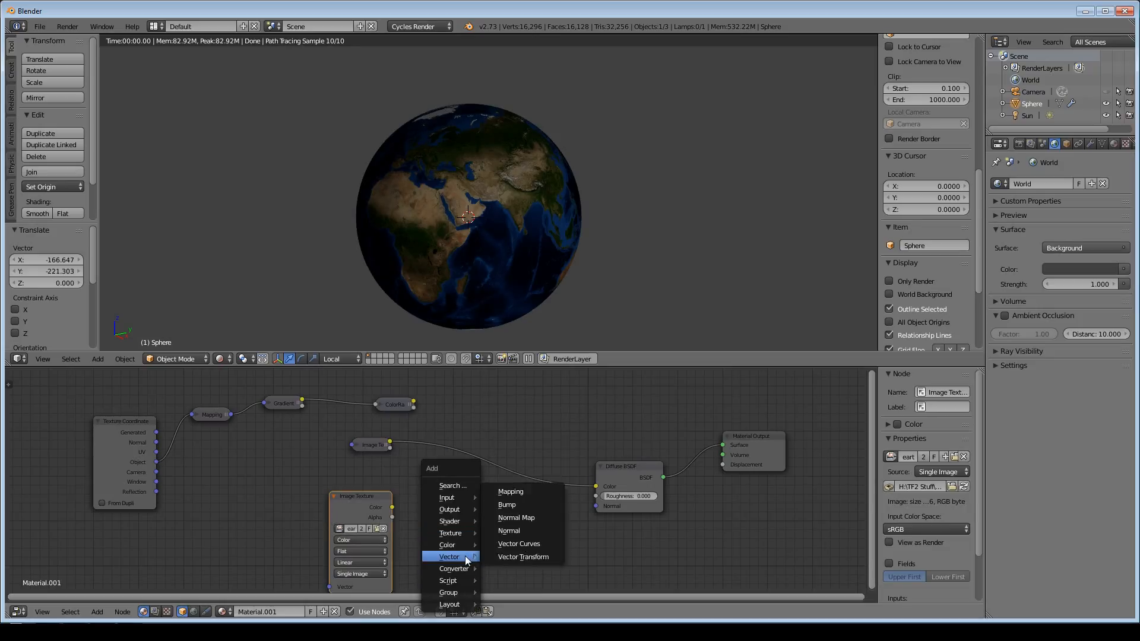
{"action": "left_click", "coordinate": [533, 529]}
{"action": "key", "text": "ctrl+z"}
Add a Normal Map node, set the second Image Texture to Non-Color Data, and link its Color to the Normal Map's color.
{"action": "key", "text": "shift+a"}
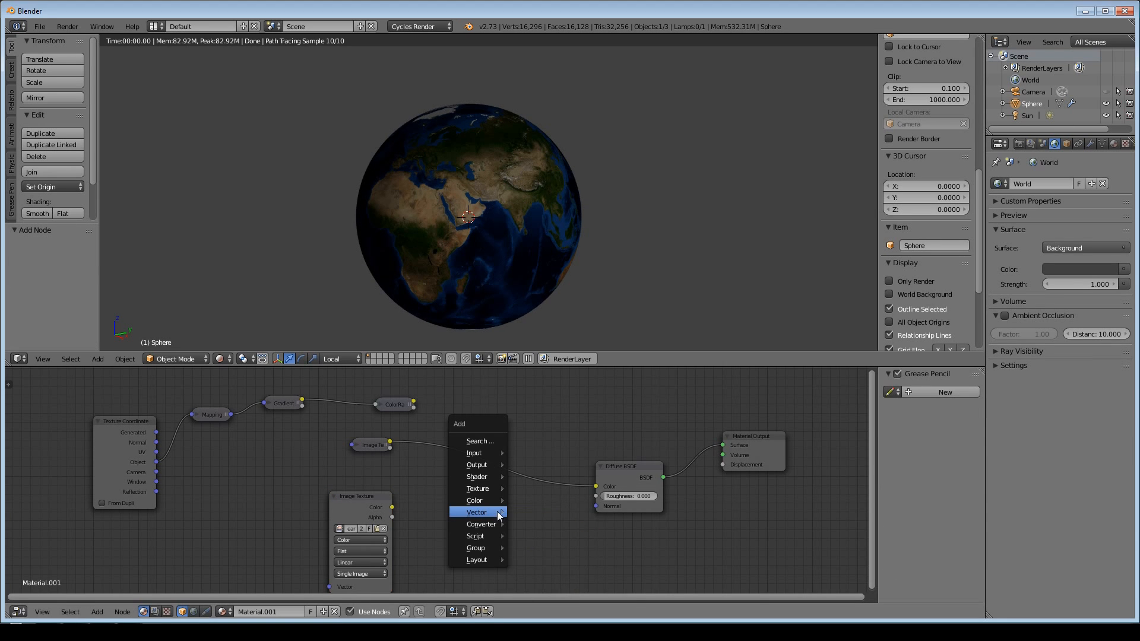
{"action": "mouse_move", "coordinate": [497, 511]}
{"action": "key", "text": "Return"}
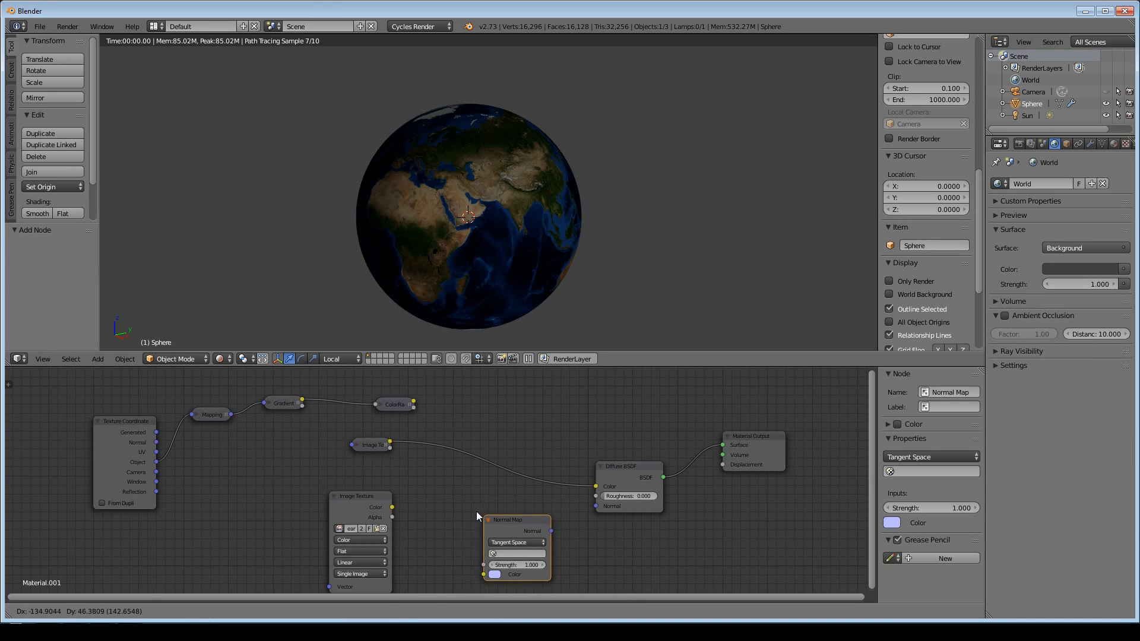
{"action": "left_click", "coordinate": [458, 490]}
{"action": "left_click", "coordinate": [361, 540]}
{"action": "left_click", "coordinate": [369, 519]}
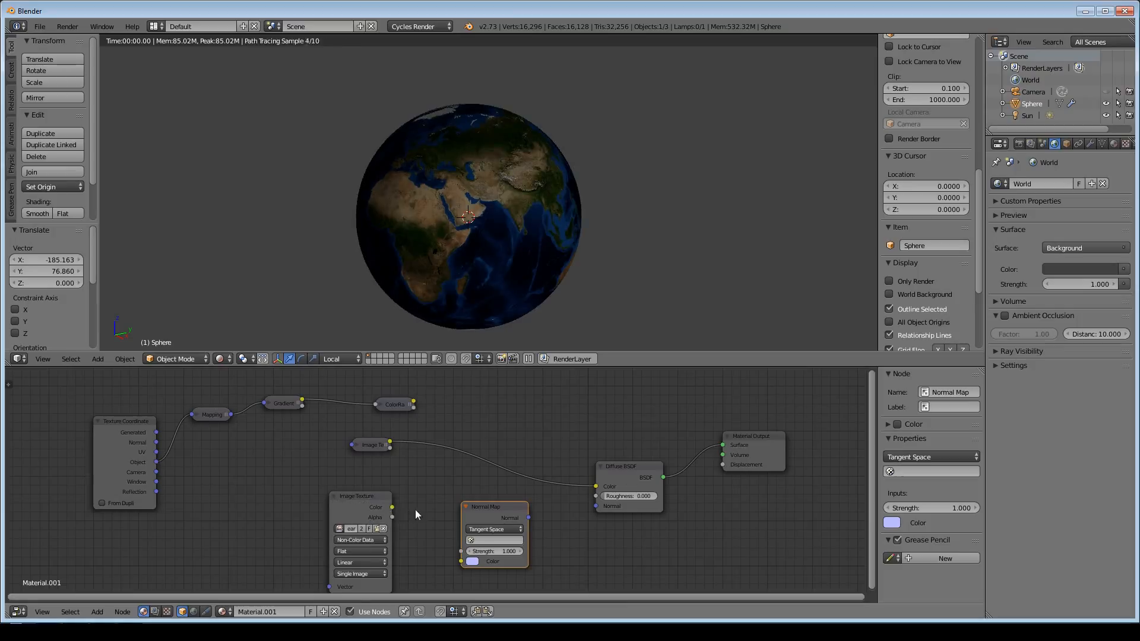
{"action": "left_click_drag", "start_coordinate": [393, 508], "coordinate": [463, 563]}
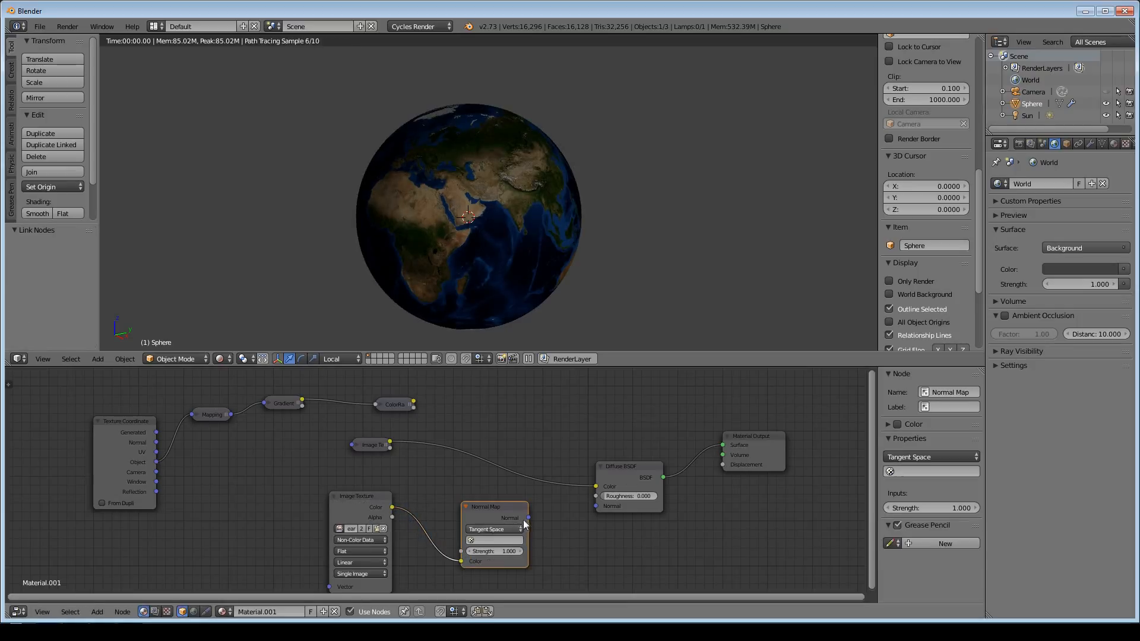
Link the Normal Map's Normal output to the Diffuse BSDF's Normal input, and select the Sun lamp.
{"action": "left_click_drag", "start_coordinate": [530, 516], "coordinate": [605, 508]}
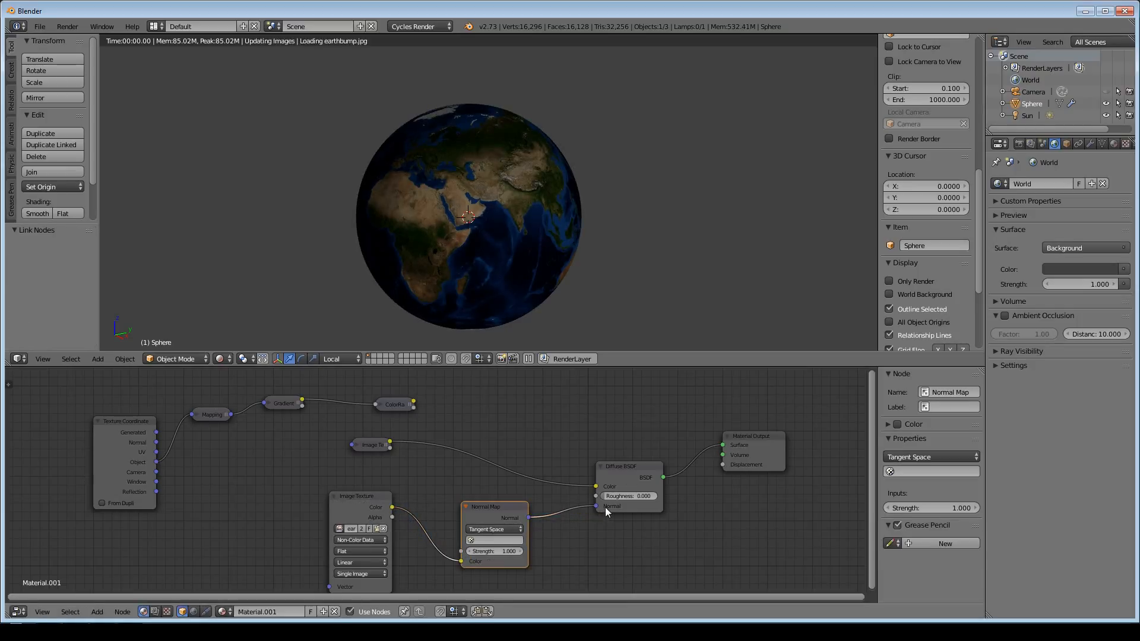
{"action": "left_click", "coordinate": [1012, 117]}
{"action": "left_click", "coordinate": [1080, 283]}
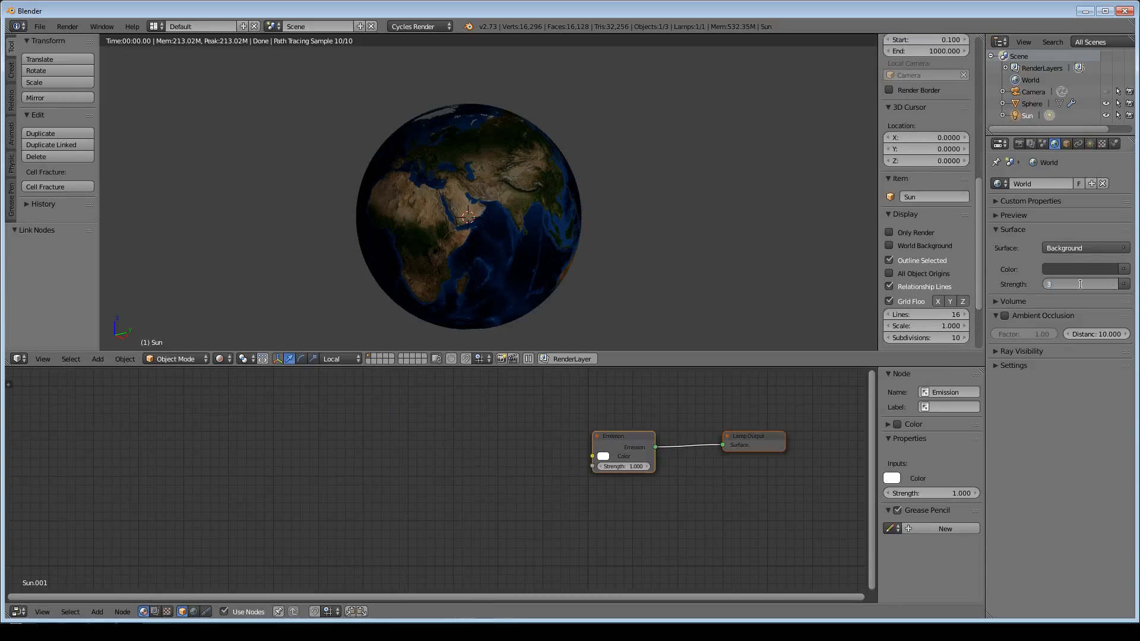
{"action": "type", "text": "3"}
{"action": "key", "text": "Return"}
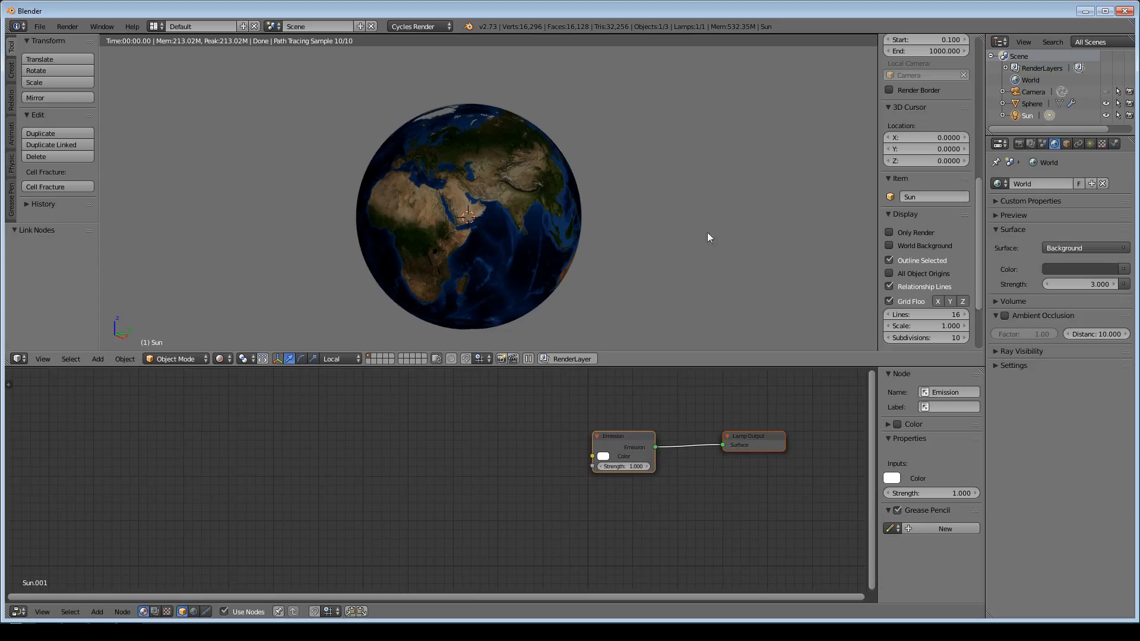
{"action": "key", "text": "ctrl+z"}
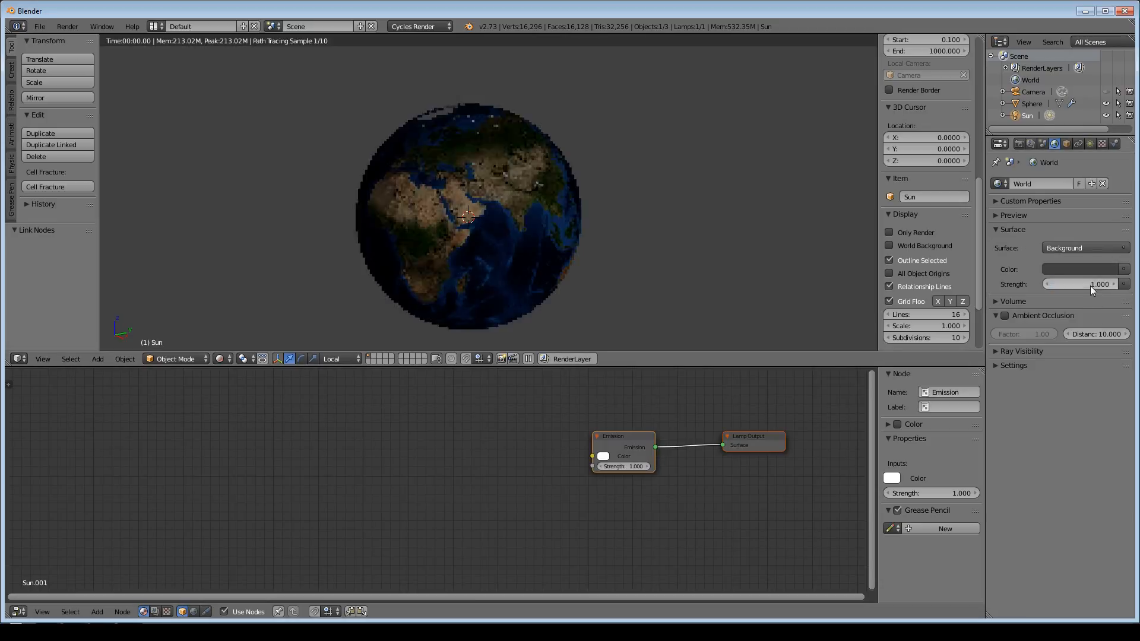
Set the Sun lamp's emission strength to 3.
{"action": "left_click", "coordinate": [1092, 143]}
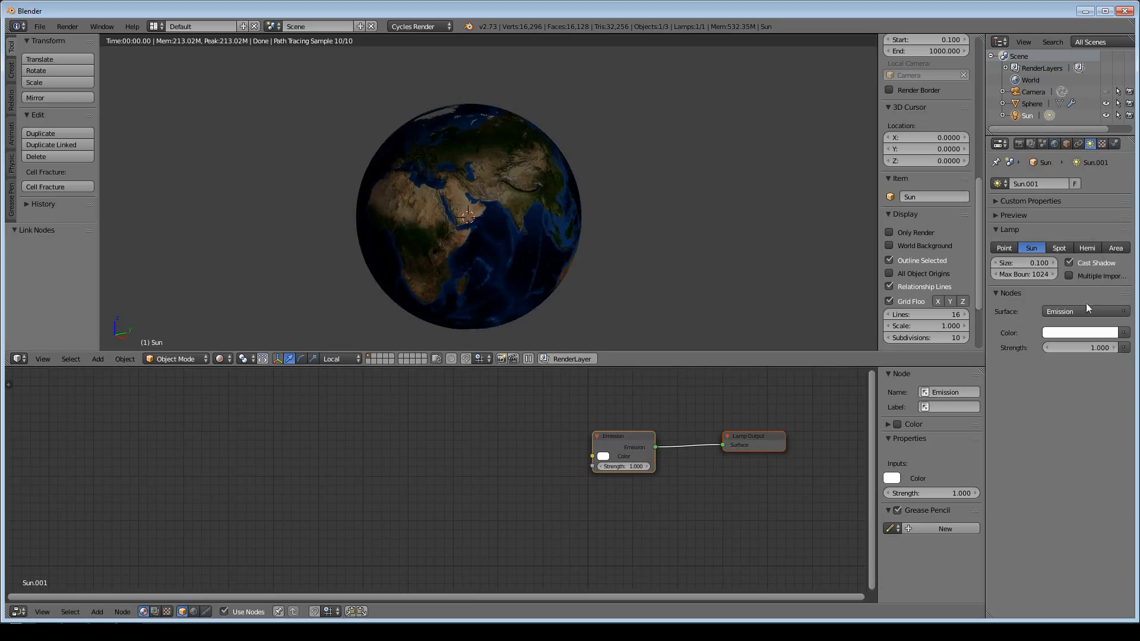
{"action": "left_click", "coordinate": [1083, 348]}
{"action": "type", "text": "3"}
{"action": "key", "text": "Return"}
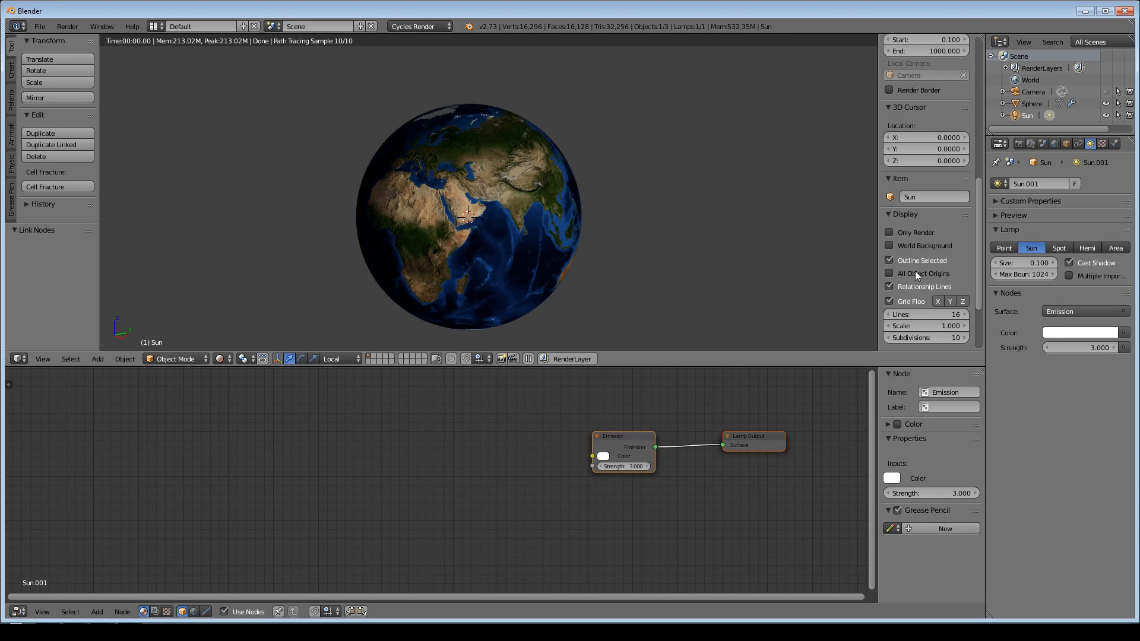
{"action": "middle_click_drag", "start_coordinate": [575, 219], "coordinate": [639, 190]}
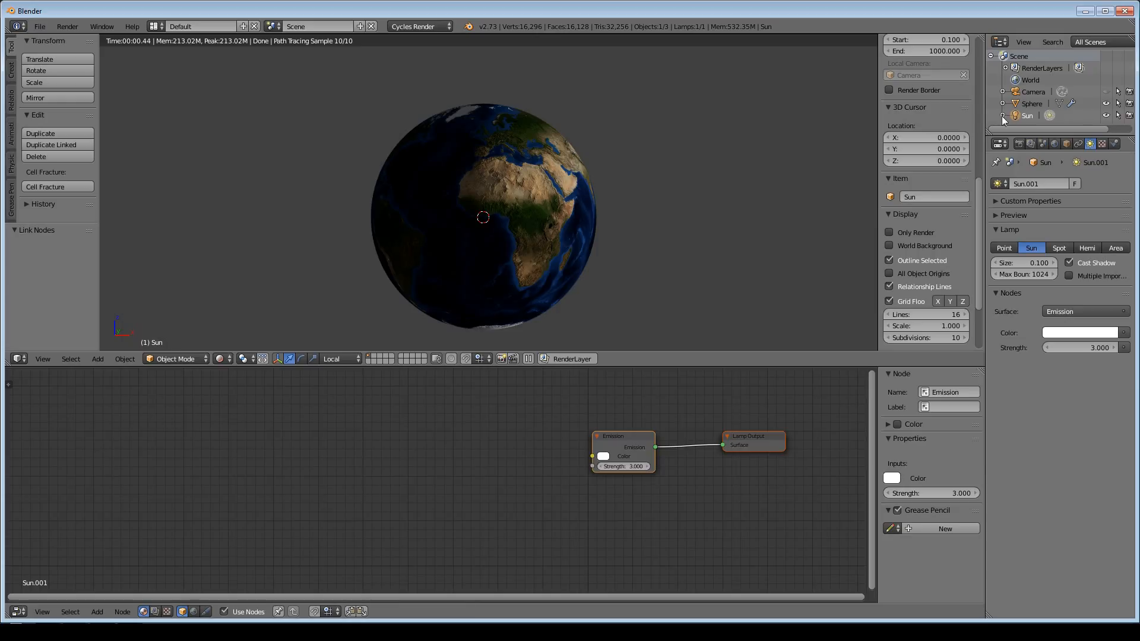
Select the Sphere, collapse its earthbump.jpg texture and Normal Map nodes, and align the Normal Map beside the texture node.
{"action": "left_click", "coordinate": [1032, 104]}
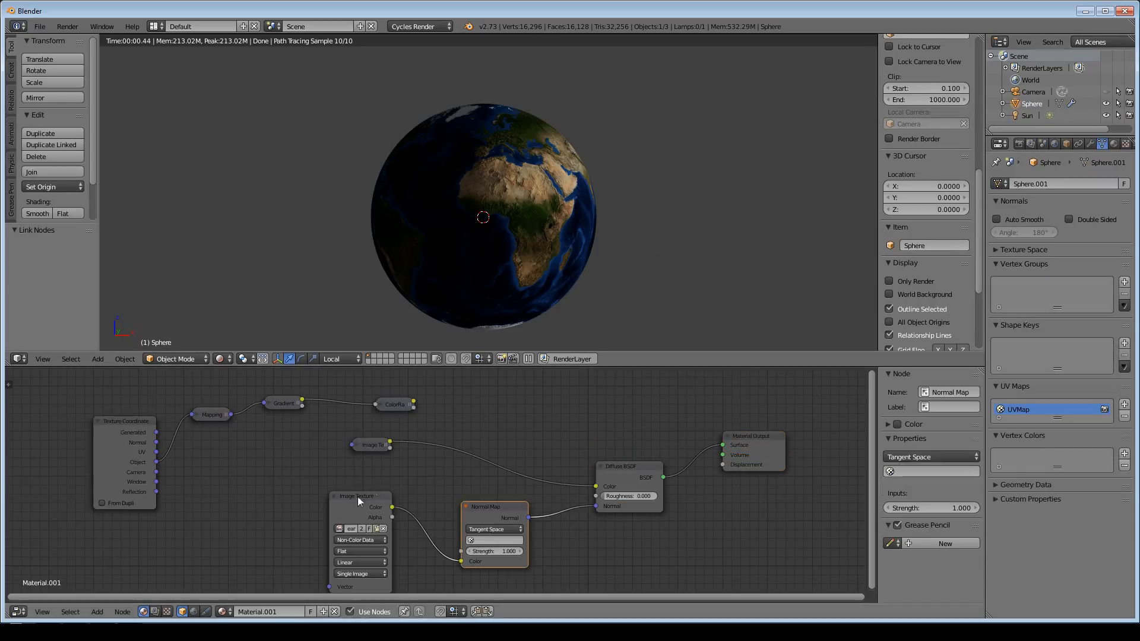
{"action": "left_click", "coordinate": [335, 496]}
{"action": "left_click", "coordinate": [471, 507]}
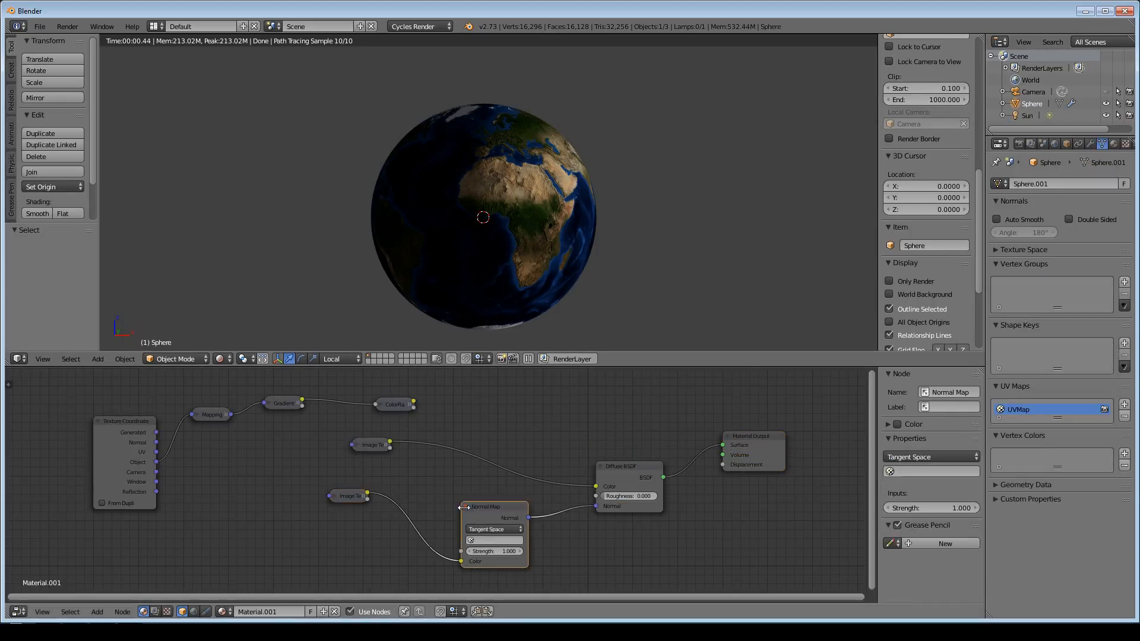
{"action": "left_click", "coordinate": [466, 507]}
{"action": "left_click_drag", "start_coordinate": [472, 506], "coordinate": [464, 490]}
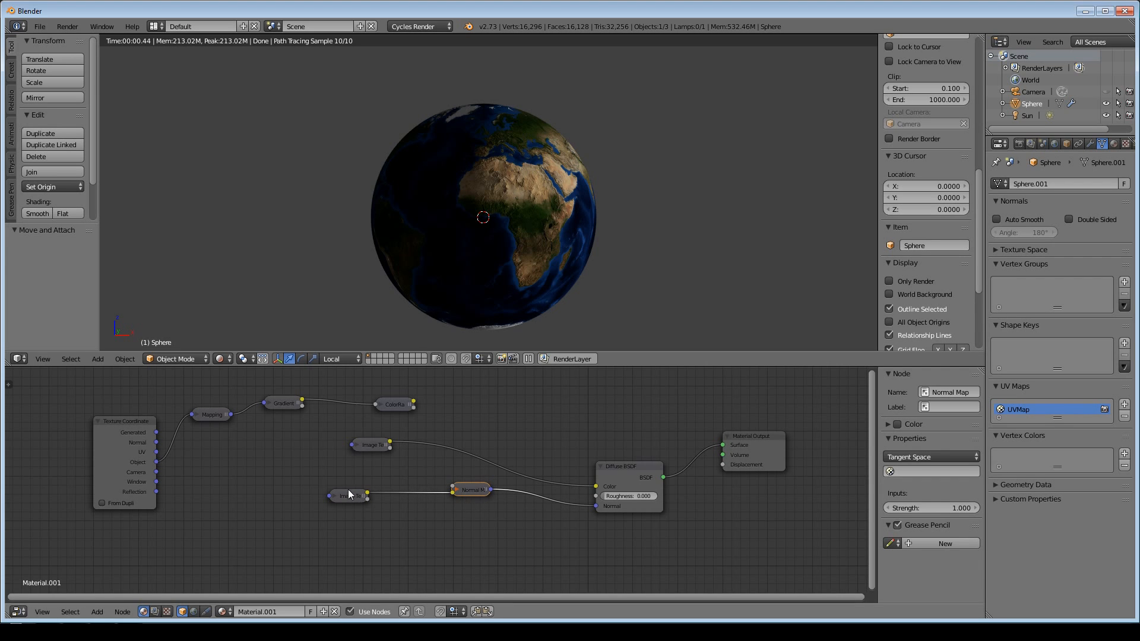
Examine the surface relief and shading on the textured globe from close up and from several angles.
{"action": "scroll", "coordinate": [507, 257], "scroll_direction": "up", "scroll_amount": 5}
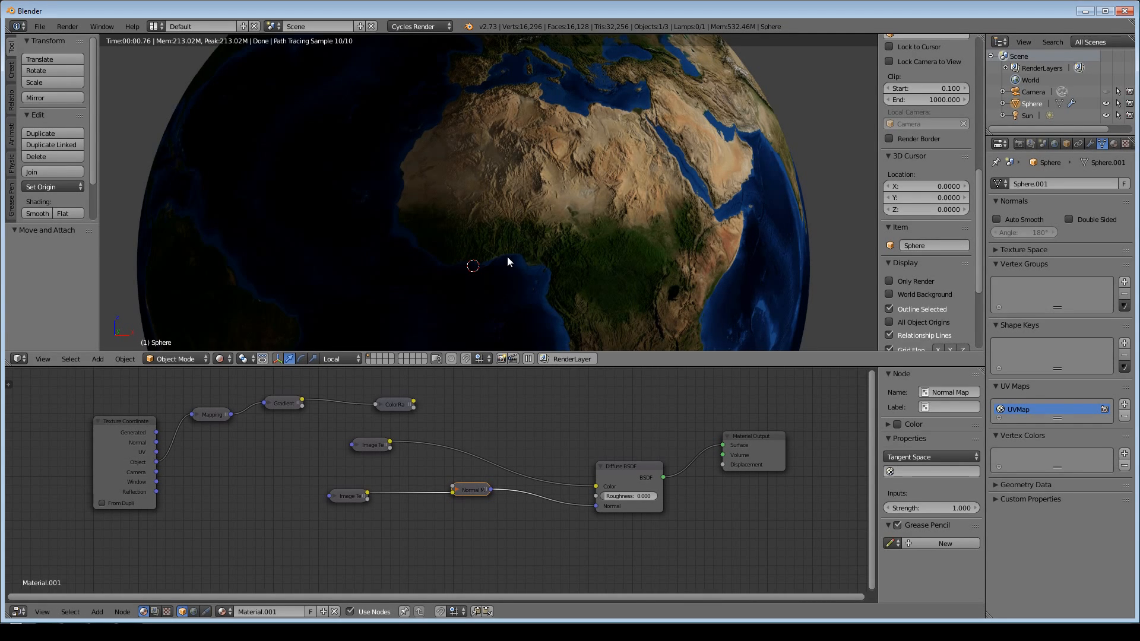
{"action": "scroll", "coordinate": [507, 255], "scroll_direction": "down", "scroll_amount": 5}
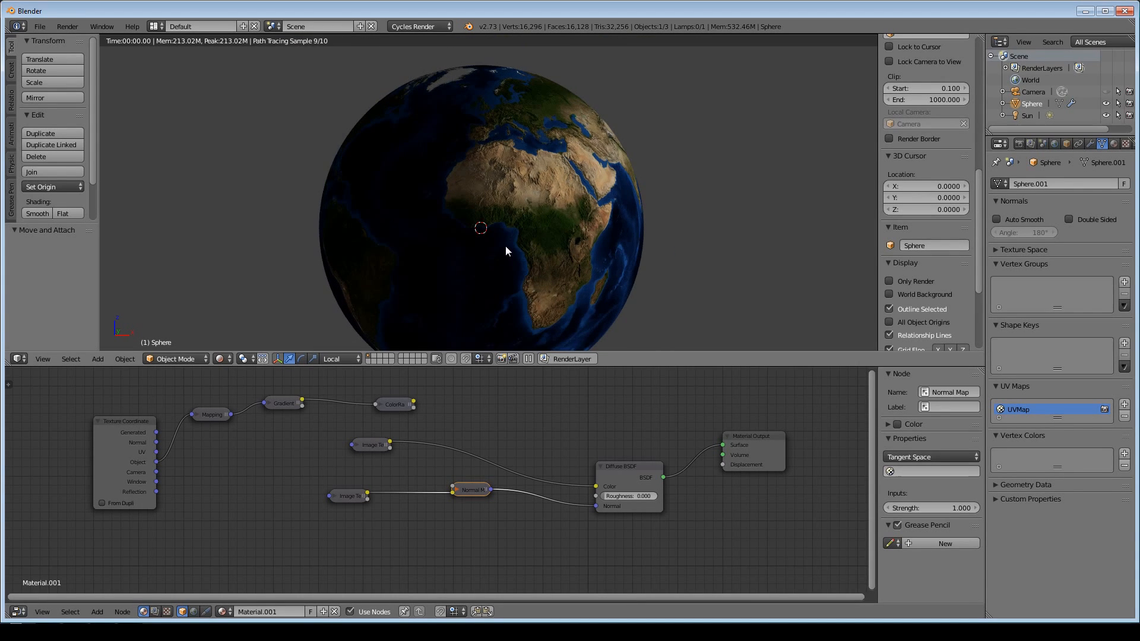
{"action": "middle_click_drag", "start_coordinate": [605, 251], "coordinate": [568, 254]}
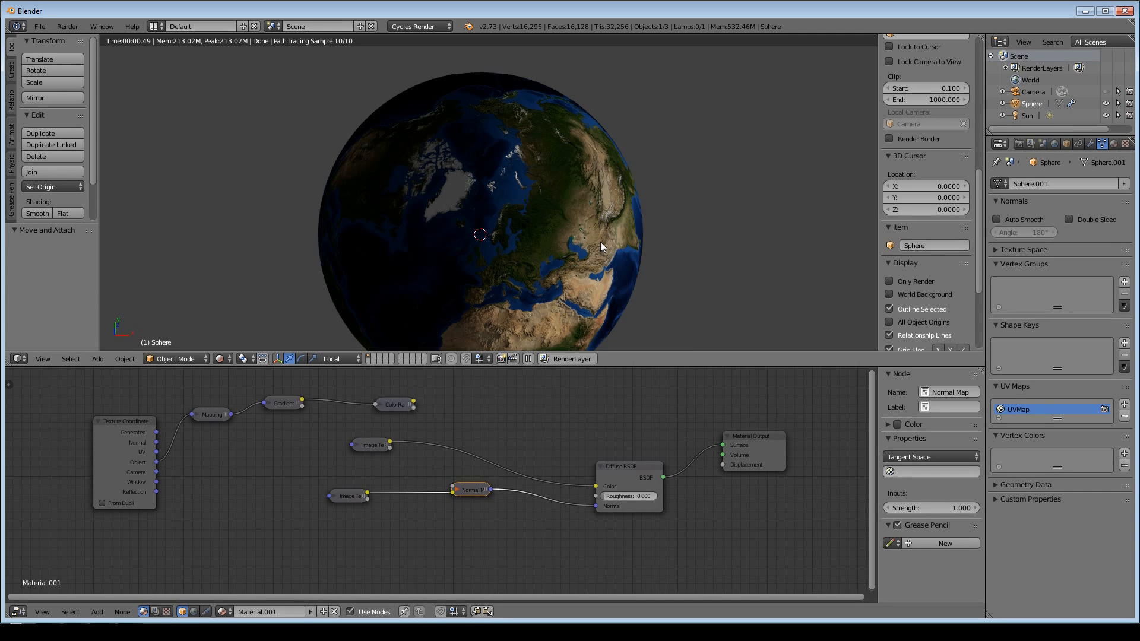
{"action": "middle_click_drag", "start_coordinate": [601, 241], "coordinate": [580, 199]}
{"action": "scroll", "coordinate": [581, 204], "scroll_direction": "down", "scroll_amount": 1}
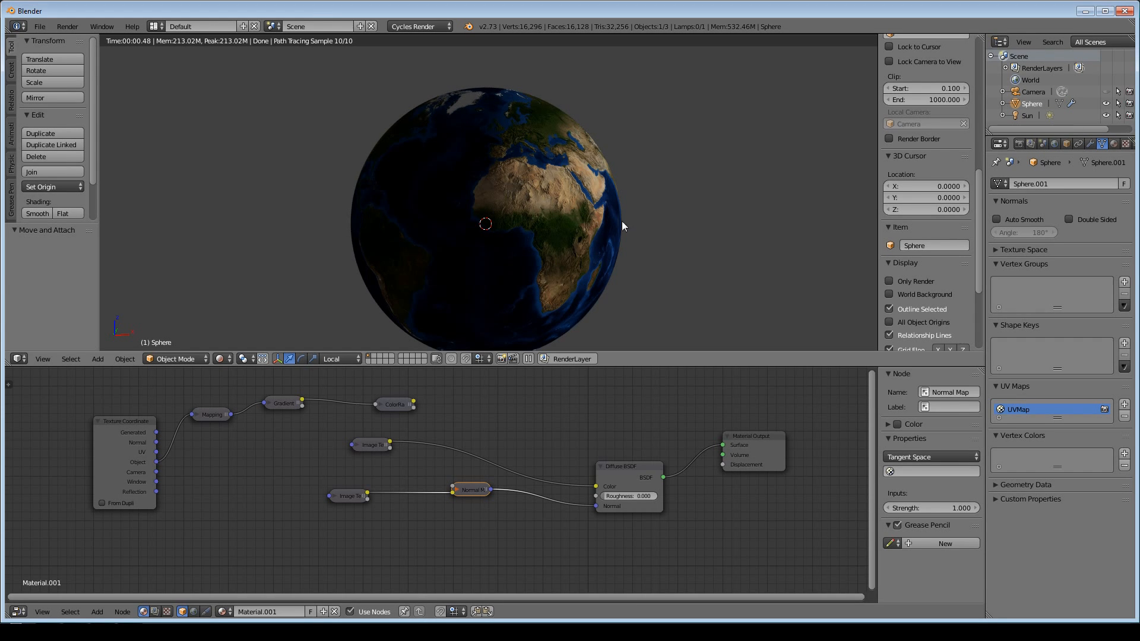
{"action": "scroll", "coordinate": [580, 208], "scroll_direction": "up", "scroll_amount": 6}
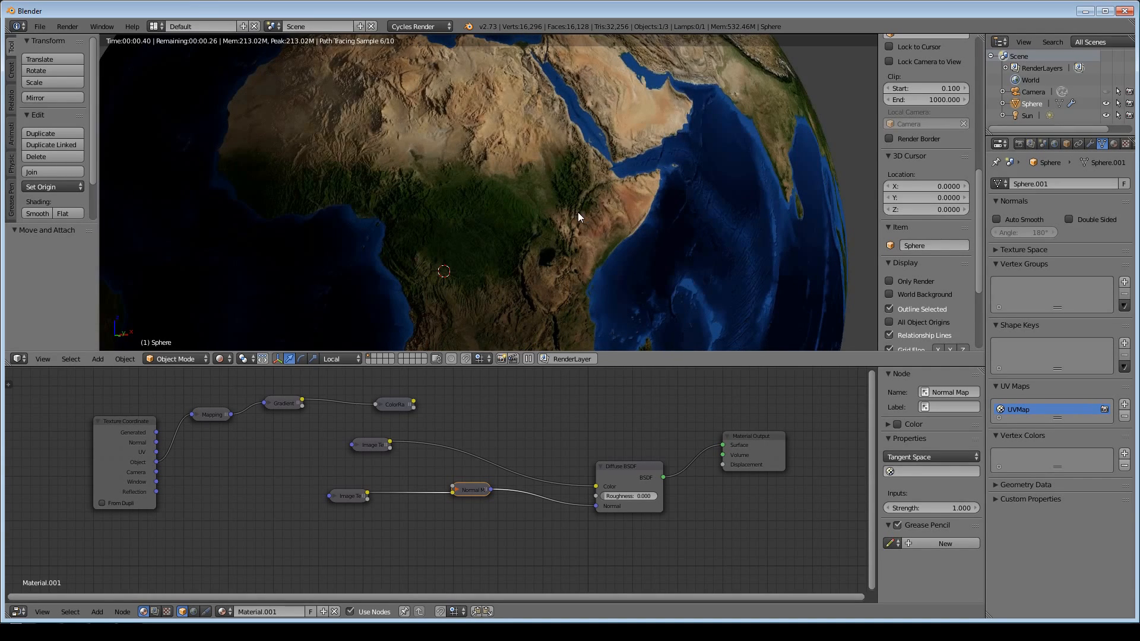
Move the Diffuse BSDF and Normal Map nodes closer to the image textures, making room before the Material Output.
{"action": "left_click", "coordinate": [624, 468]}
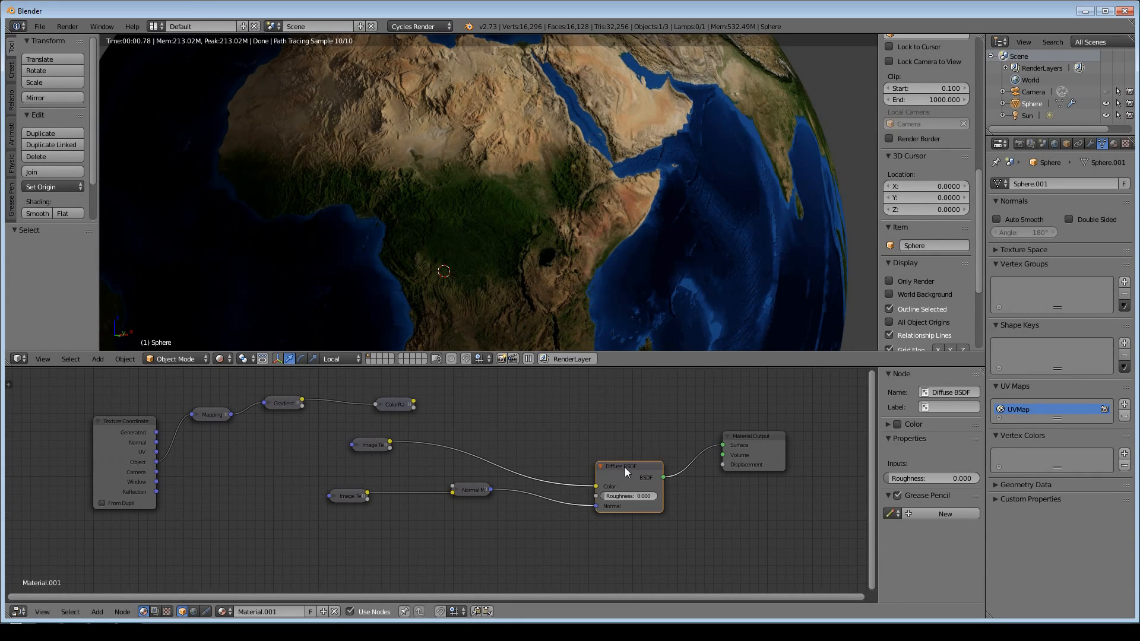
{"action": "left_click_drag", "start_coordinate": [625, 468], "coordinate": [593, 436]}
{"action": "left_click_drag", "start_coordinate": [472, 488], "coordinate": [454, 477]}
{"action": "left_click_drag", "start_coordinate": [599, 436], "coordinate": [547, 430]}
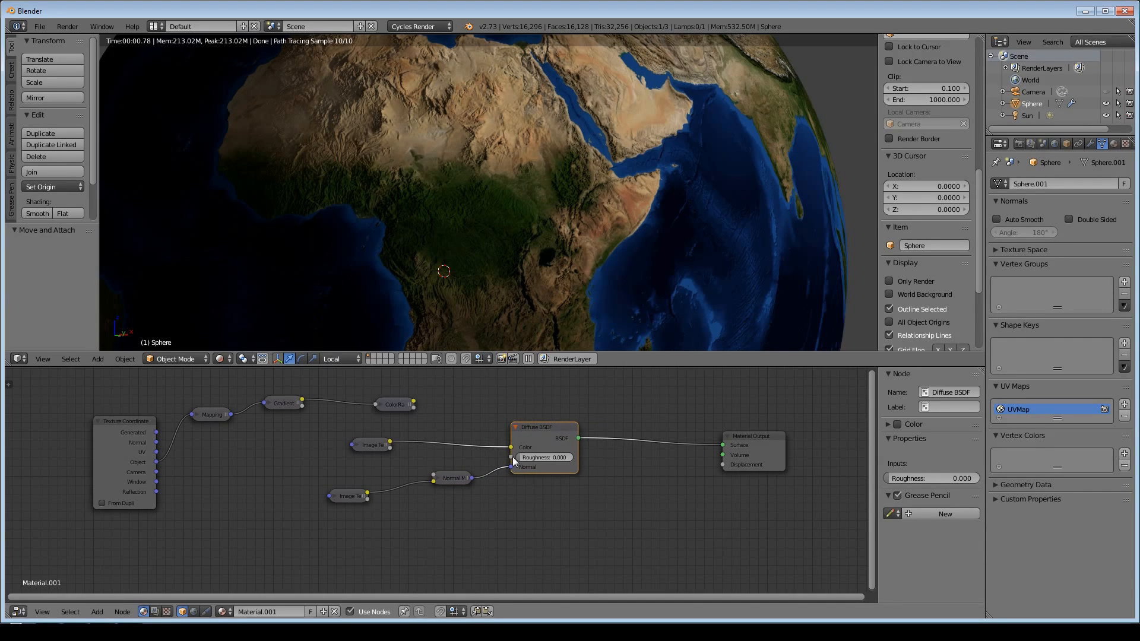
{"action": "left_click_drag", "start_coordinate": [452, 478], "coordinate": [425, 478]}
{"action": "left_click_drag", "start_coordinate": [562, 438], "coordinate": [517, 438]}
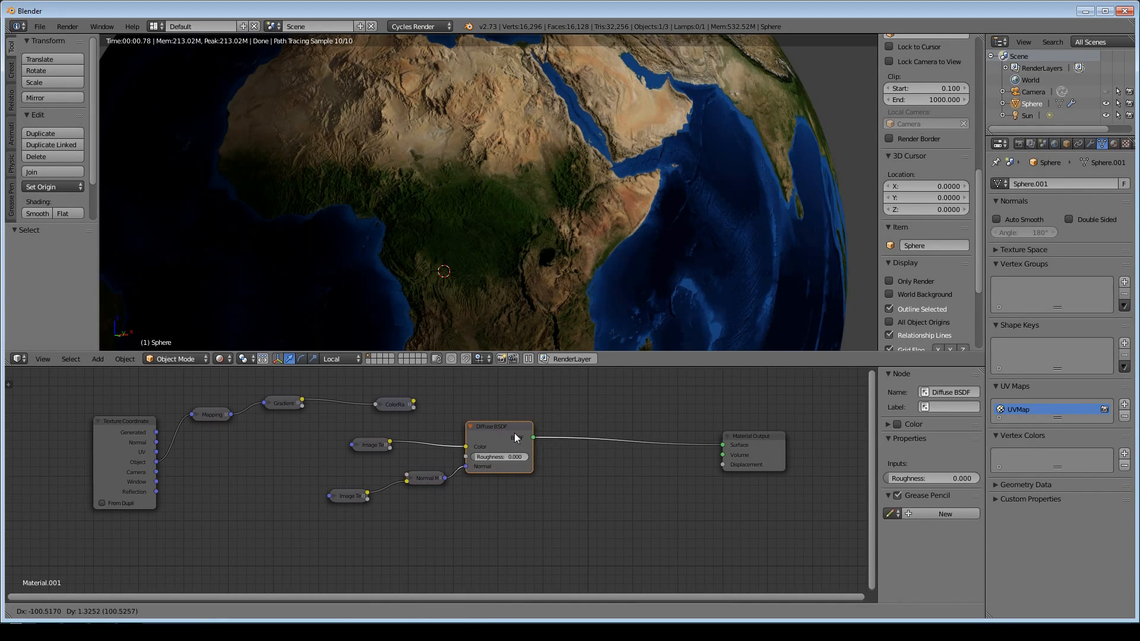
Insert a Mix Shader between the Diffuse BSDF and Material Output, with the Diffuse BSDF linked only to its second shader input.
{"action": "key", "text": "shift+a"}
{"action": "mouse_move", "coordinate": [636, 477]}
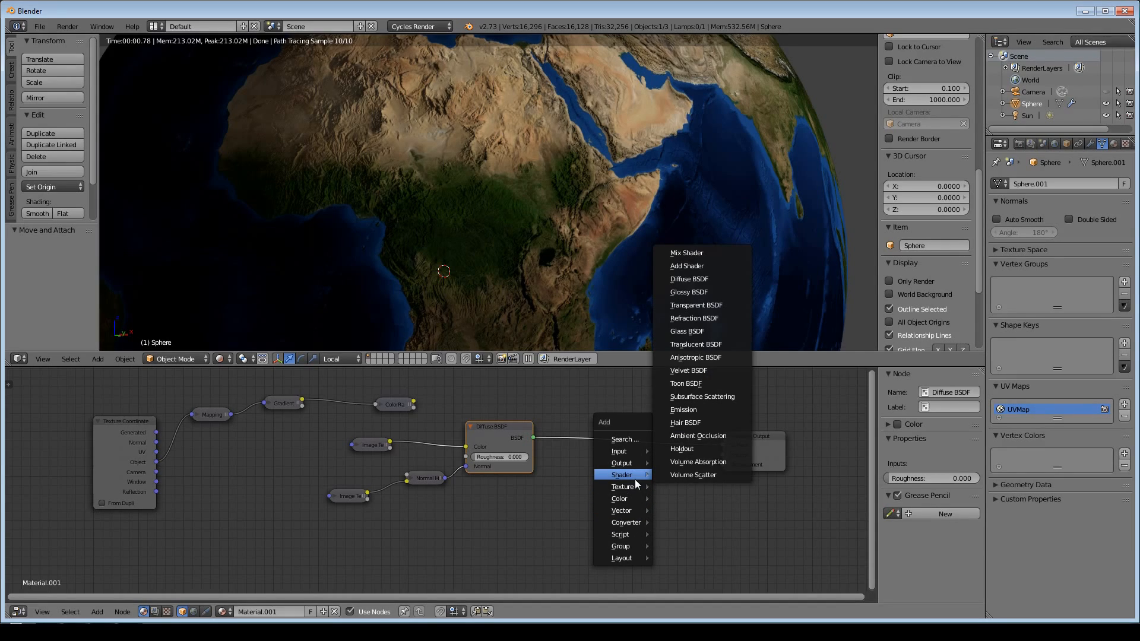
{"action": "left_click", "coordinate": [705, 256]}
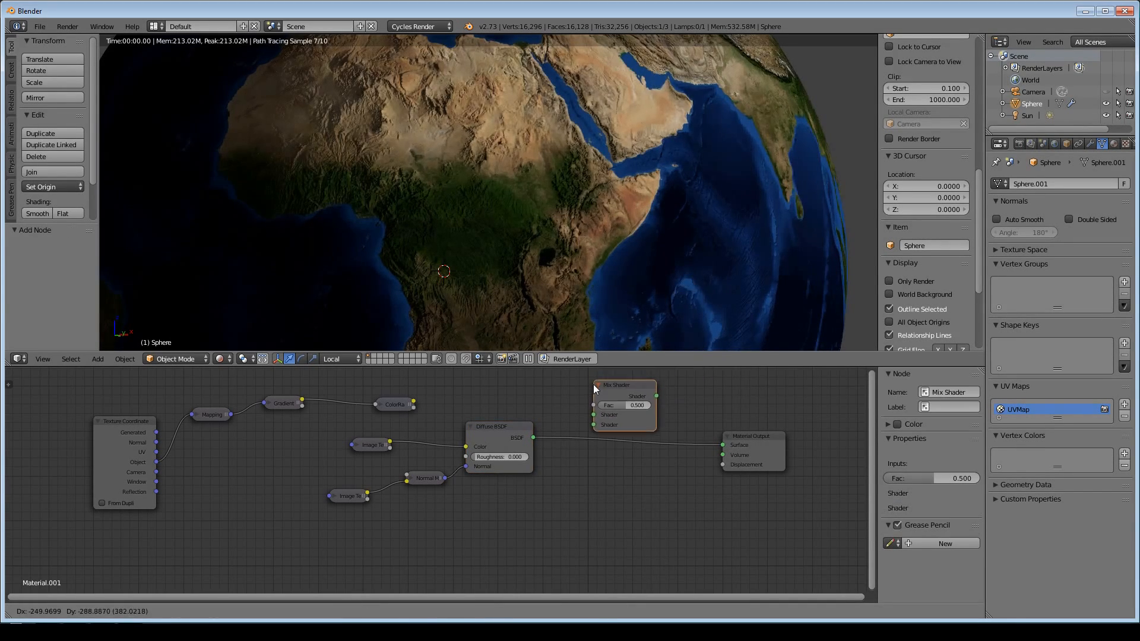
{"action": "left_click", "coordinate": [604, 409]}
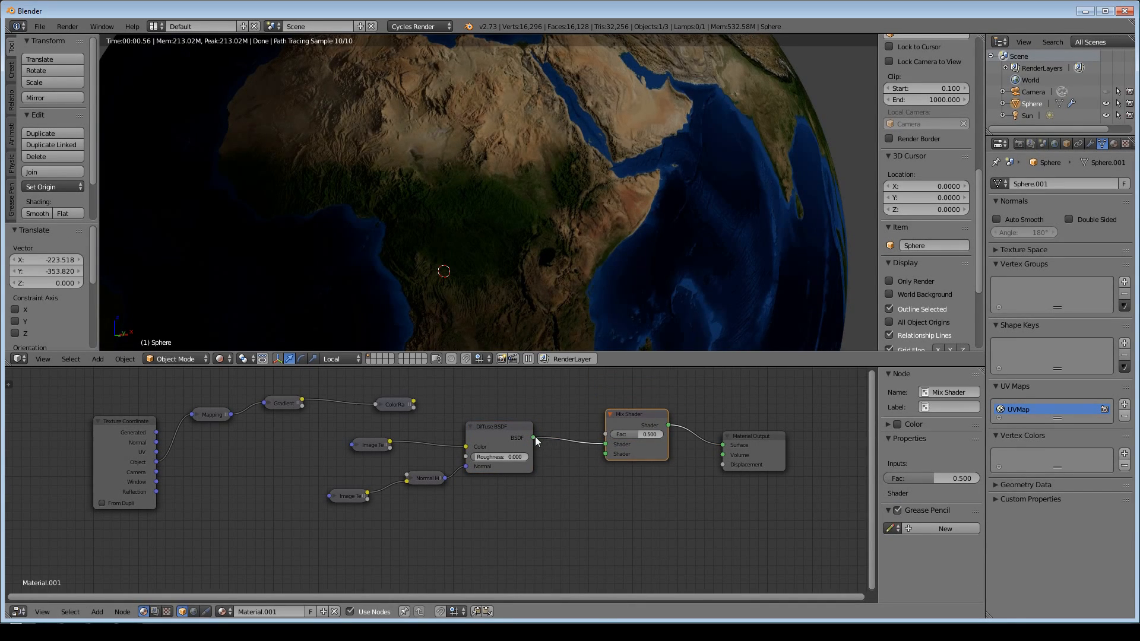
{"action": "left_click_drag", "start_coordinate": [533, 437], "coordinate": [606, 454]}
{"action": "right_click_drag", "start_coordinate": [589, 443], "coordinate": [592, 429], "text": "ctrl"}
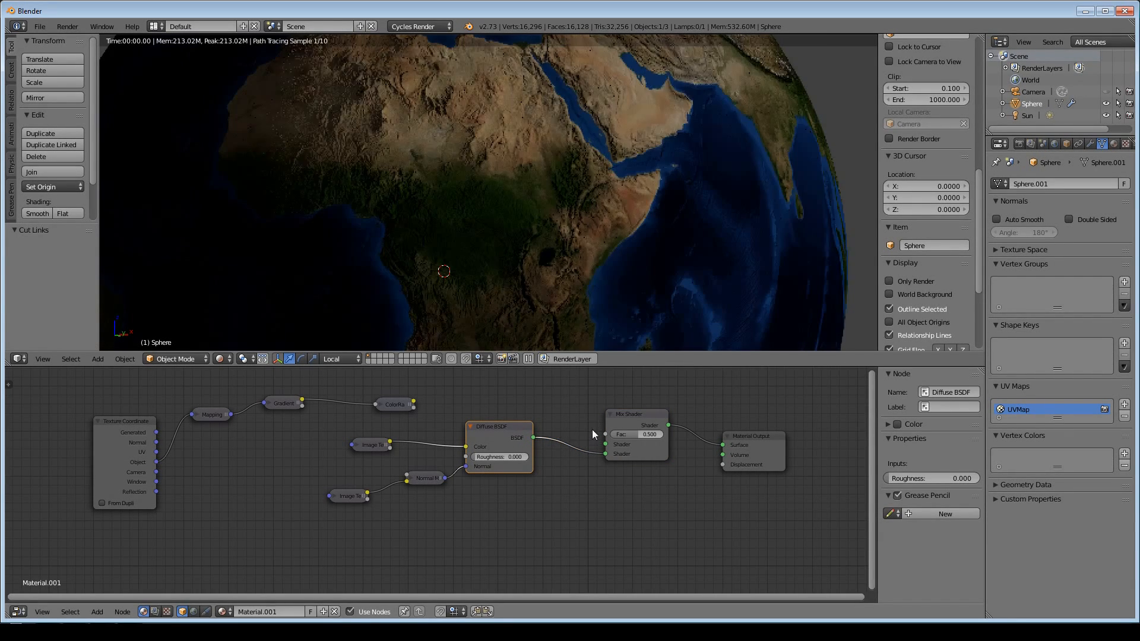
Add an Emission shader node below the Diffuse BSDF.
{"action": "key", "text": "shift+a"}
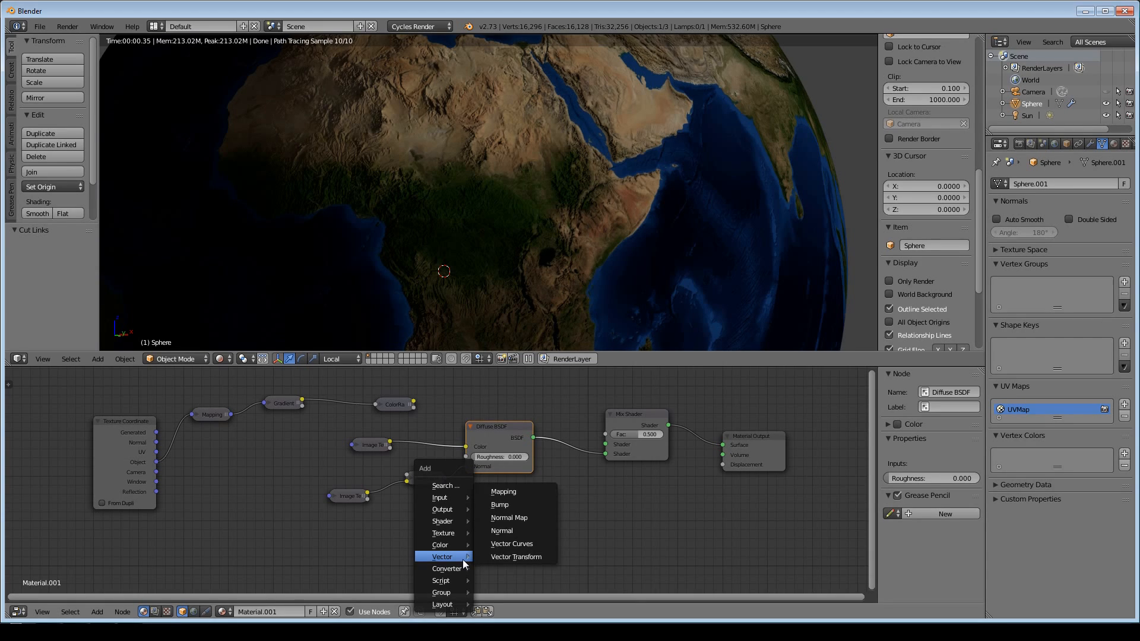
{"action": "mouse_move", "coordinate": [457, 521]}
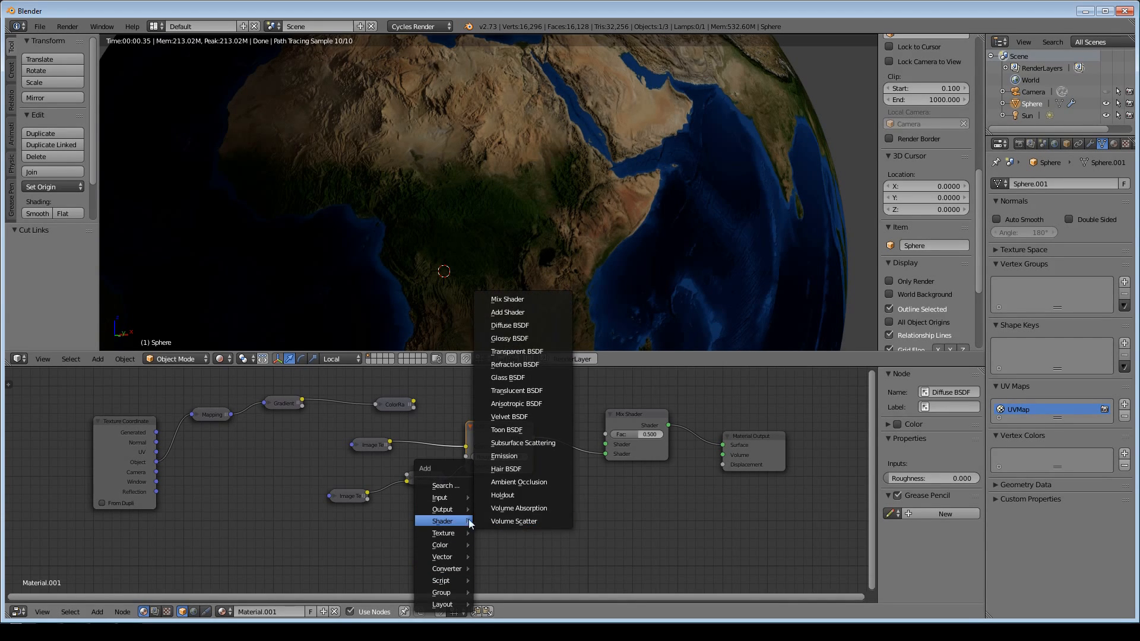
{"action": "left_click", "coordinate": [534, 457]}
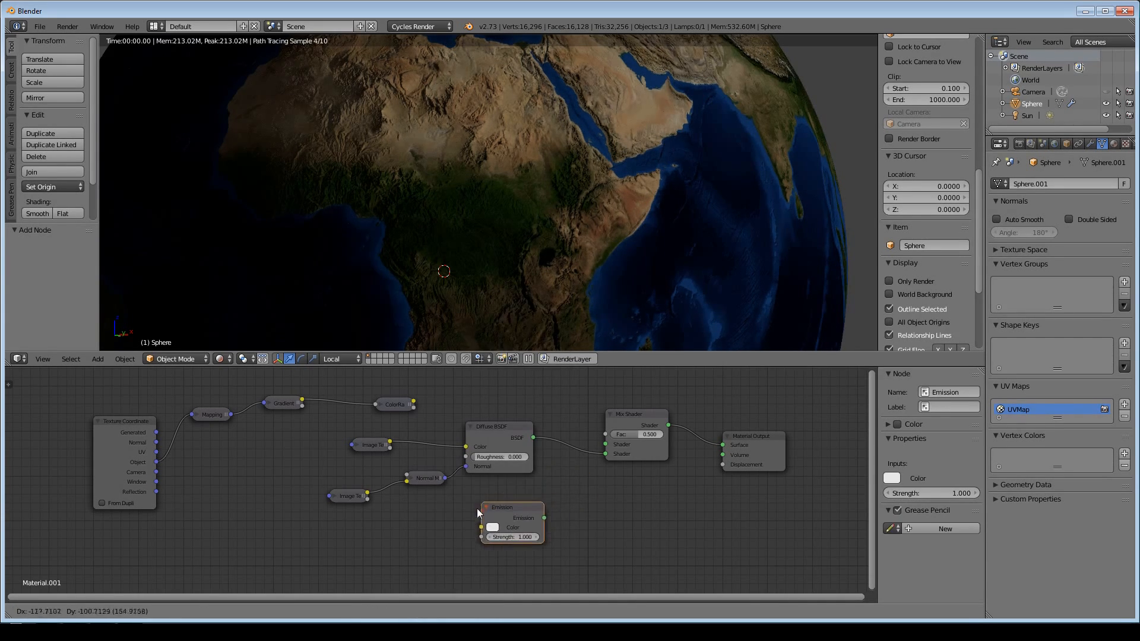
{"action": "left_click", "coordinate": [477, 509]}
Add an Image Texture node beside the Emission node and assign earthatnight.jpg to it.
{"action": "middle_click_drag", "start_coordinate": [400, 546], "coordinate": [459, 500]}
{"action": "key", "text": "shift+a"}
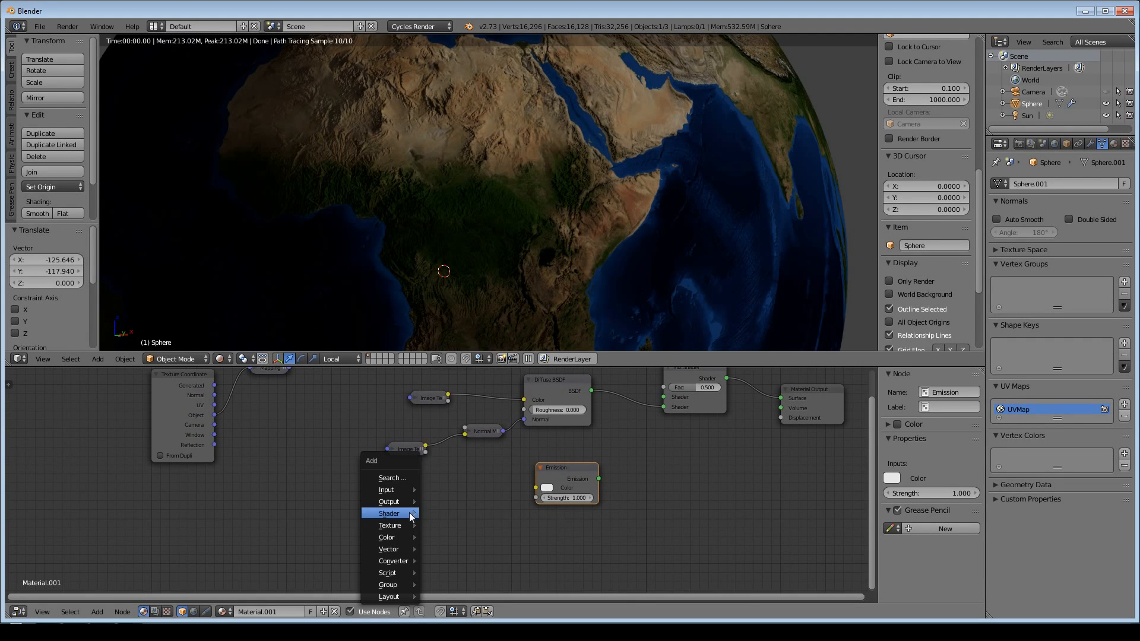
{"action": "mouse_move", "coordinate": [411, 514]}
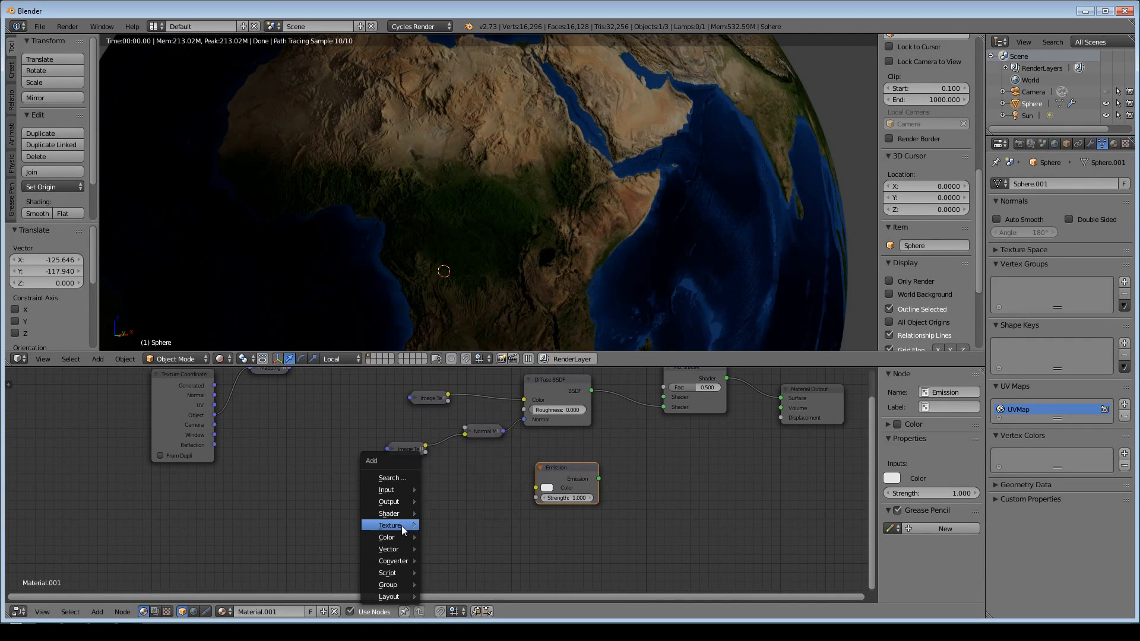
{"action": "left_click", "coordinate": [482, 395]}
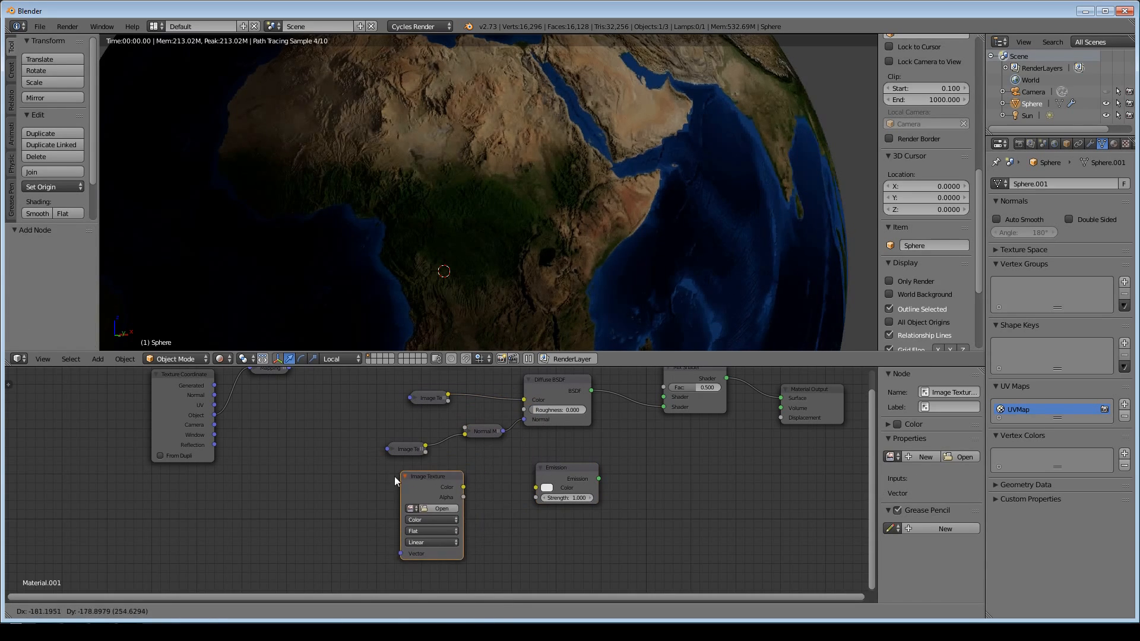
{"action": "left_click", "coordinate": [386, 488]}
{"action": "left_click", "coordinate": [389, 526]}
{"action": "left_click", "coordinate": [401, 515]}
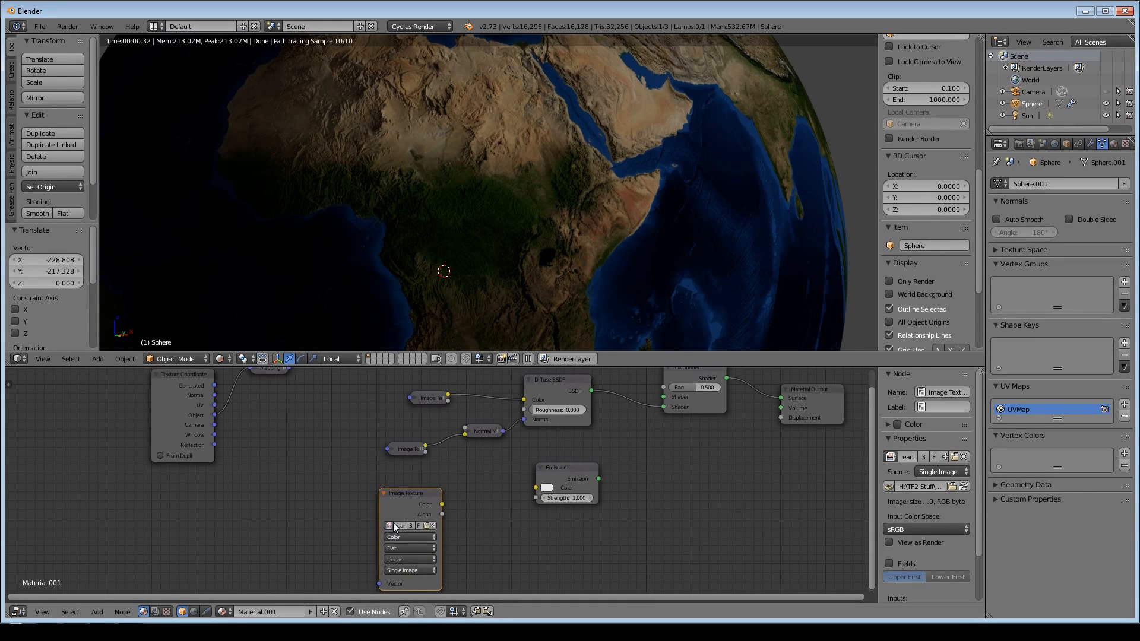
{"action": "left_click", "coordinate": [389, 526]}
{"action": "left_click", "coordinate": [448, 439]}
Link the night texture's Color to the Emission's Color and Strength, and the Emission output to the Mix Shader's first shader input.
{"action": "left_click_drag", "start_coordinate": [419, 499], "coordinate": [536, 488]}
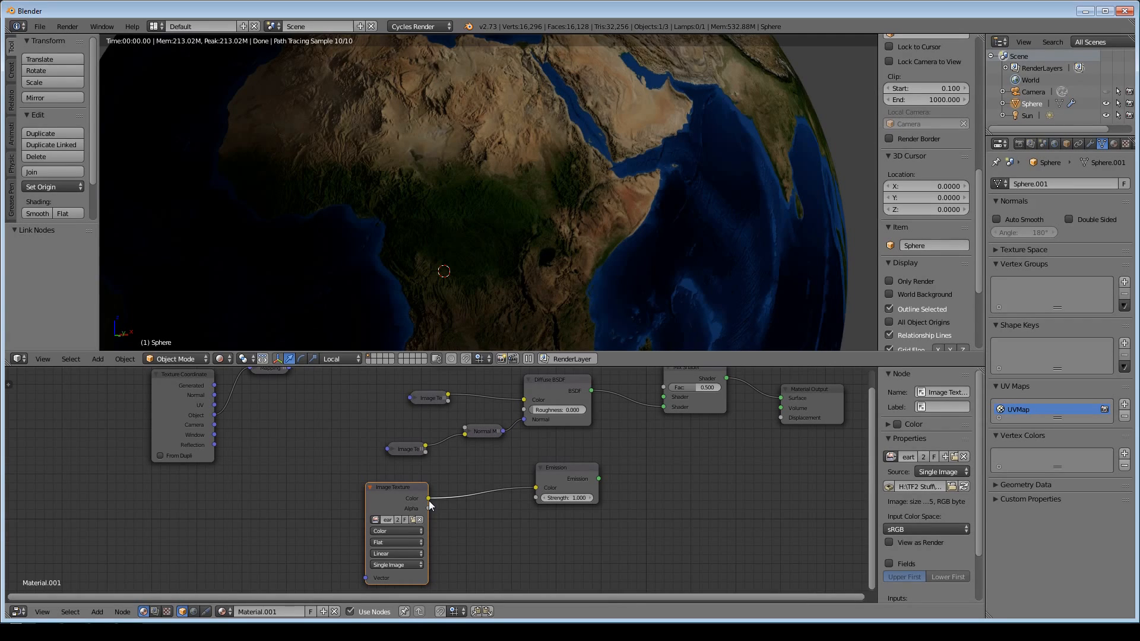
{"action": "left_click_drag", "start_coordinate": [428, 501], "coordinate": [539, 498]}
{"action": "left_click_drag", "start_coordinate": [598, 478], "coordinate": [664, 397]}
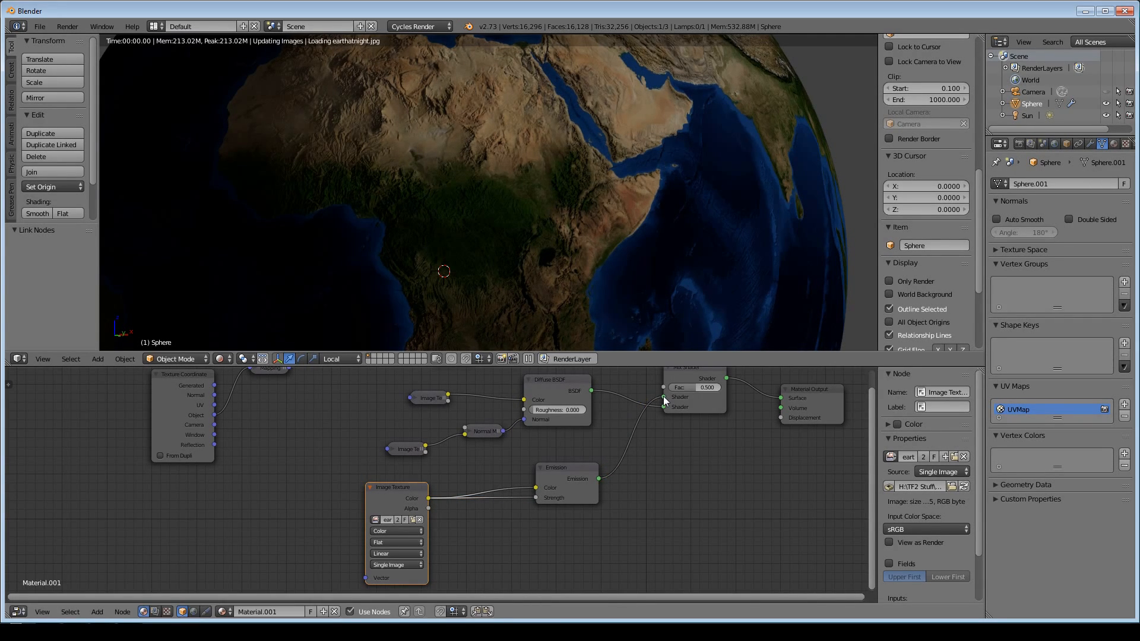
Inspect the blended globe and link the ColorRamp's Color output to the Mix Shader's Fac input.
{"action": "scroll", "coordinate": [484, 197], "scroll_direction": "down", "scroll_amount": 5}
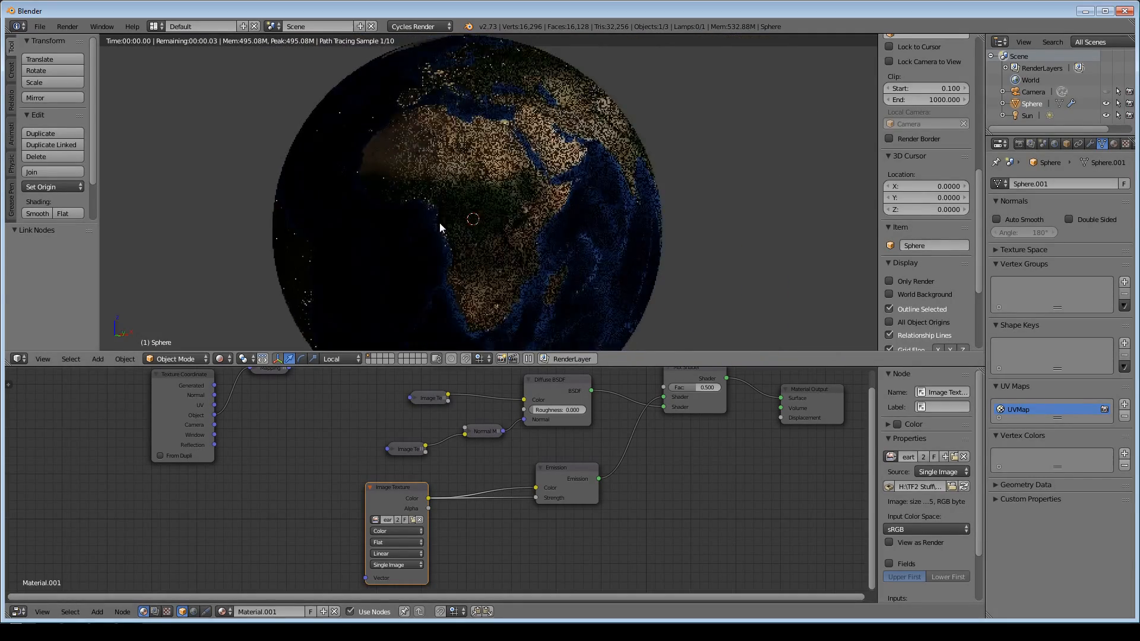
{"action": "scroll", "coordinate": [440, 222], "scroll_direction": "down", "scroll_amount": 2}
{"action": "mouse_move", "coordinate": [439, 223]}
{"action": "middle_mouse_down"}
{"action": "mouse_move", "coordinate": [471, 211]}
{"action": "mouse_move", "coordinate": [551, 250]}
{"action": "mouse_move", "coordinate": [387, 225]}
{"action": "mouse_move", "coordinate": [418, 216]}
{"action": "middle_mouse_up"}
{"action": "scroll", "coordinate": [665, 440], "scroll_direction": "down", "scroll_amount": 1}
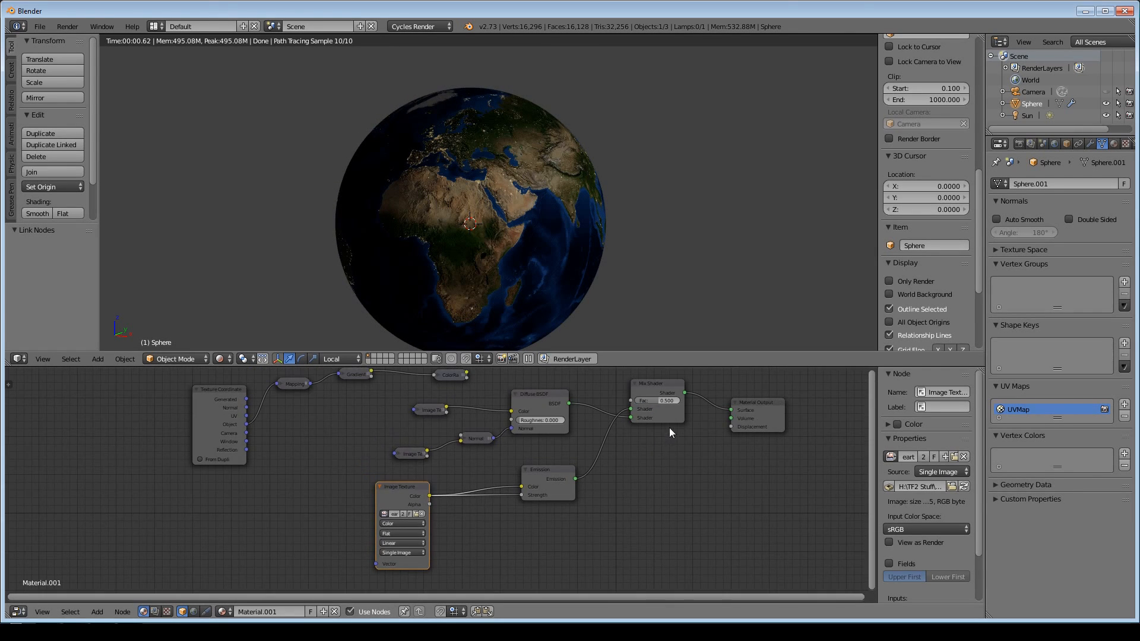
{"action": "scroll", "coordinate": [618, 510], "scroll_direction": "up", "scroll_amount": 3}
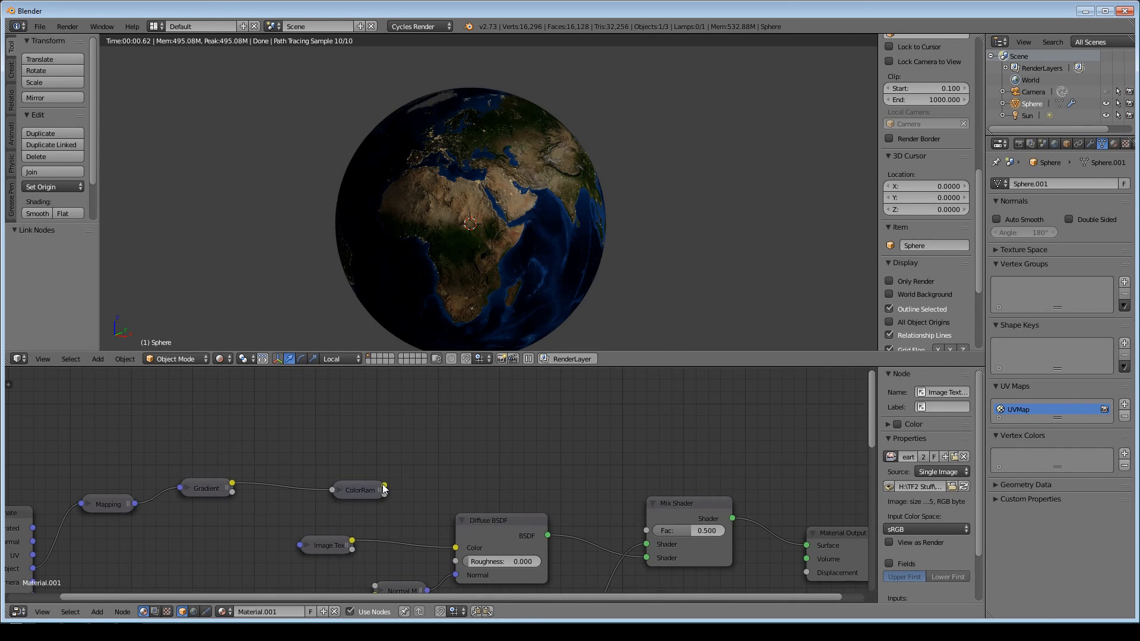
{"action": "left_click_drag", "start_coordinate": [385, 486], "coordinate": [647, 529]}
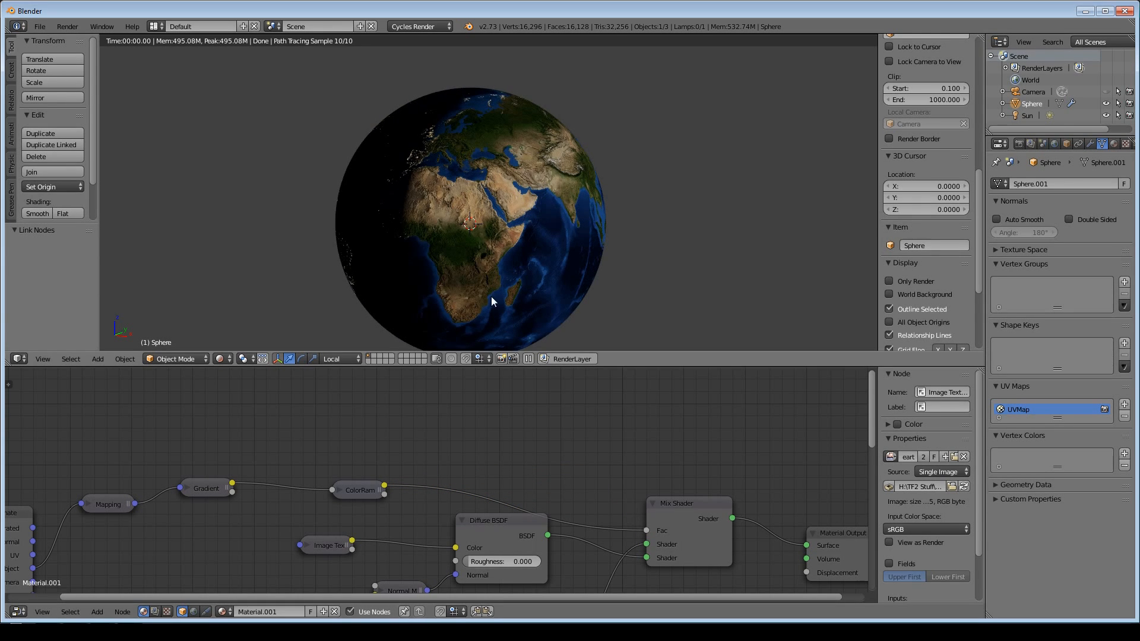
Examine the day-to-night transition on the rendered globe from several angles and during a trial rotation about the global Z axis.
{"action": "middle_click_drag", "start_coordinate": [528, 286], "coordinate": [568, 263]}
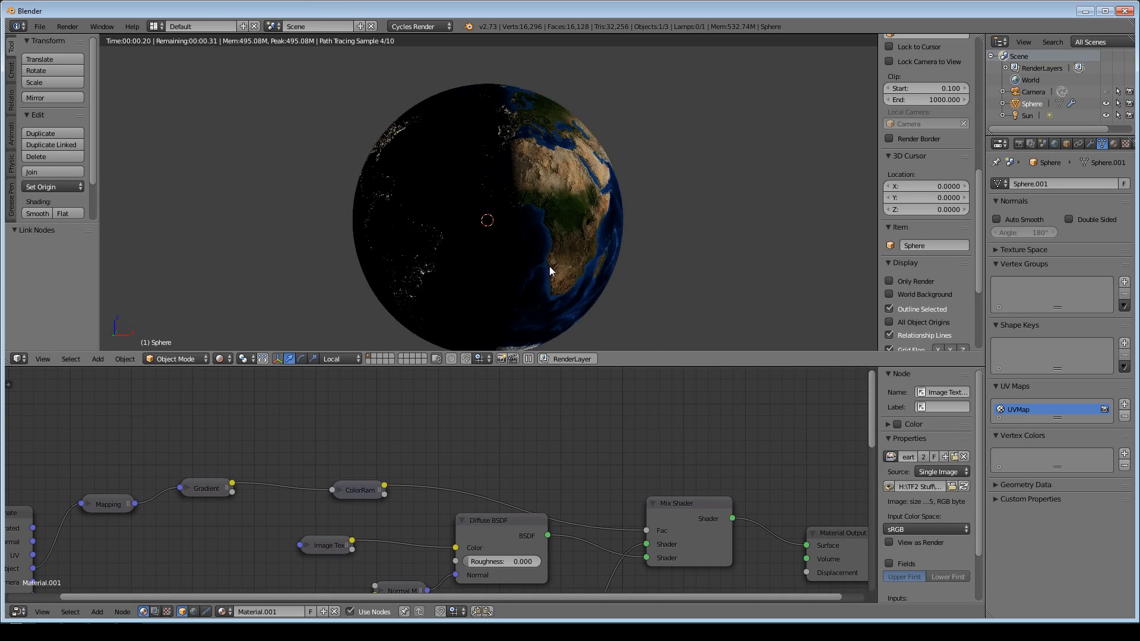
{"action": "scroll", "coordinate": [613, 341], "scroll_direction": "up", "scroll_amount": 3}
{"action": "scroll", "coordinate": [613, 340], "scroll_direction": "down", "scroll_amount": 3}
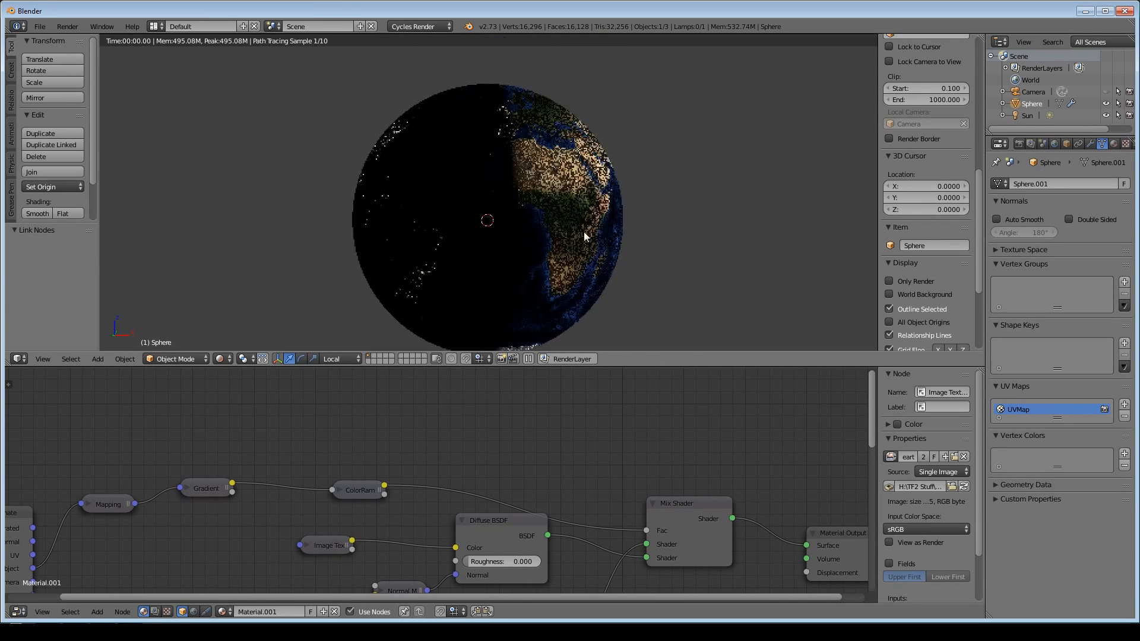
{"action": "key", "text": "q"}
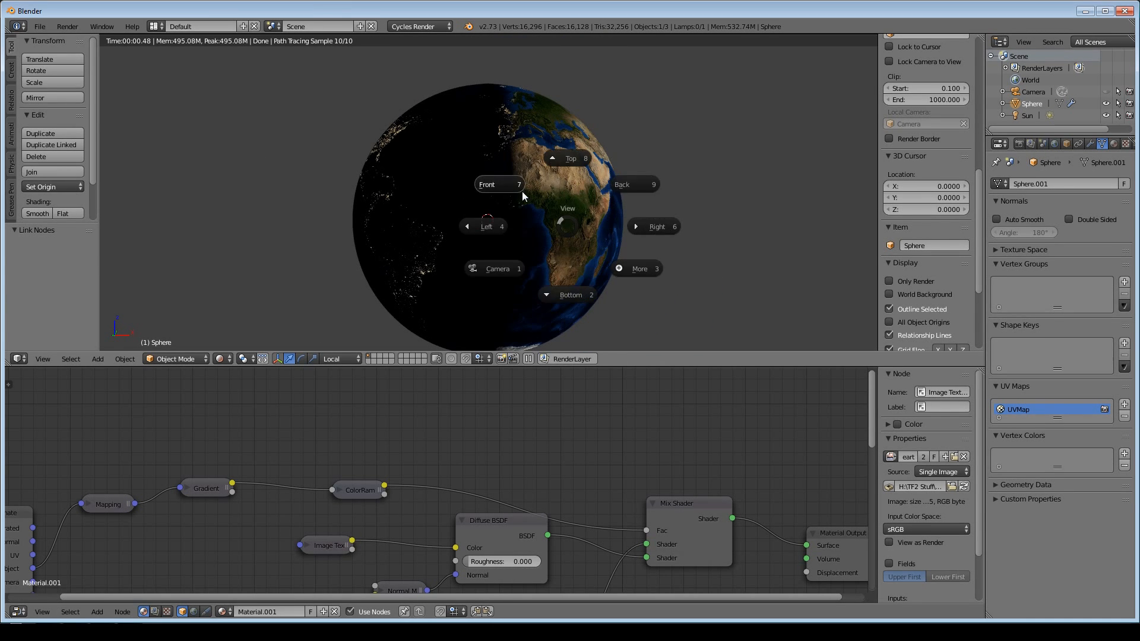
{"action": "left_click", "coordinate": [522, 192]}
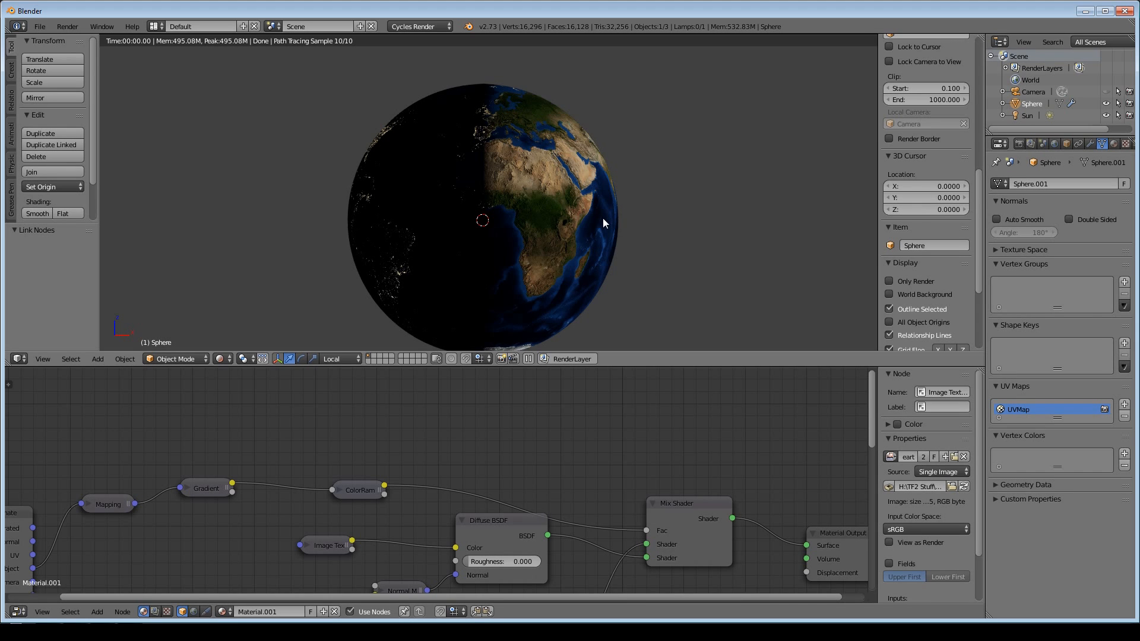
{"action": "middle_click_drag", "start_coordinate": [603, 216], "coordinate": [612, 205]}
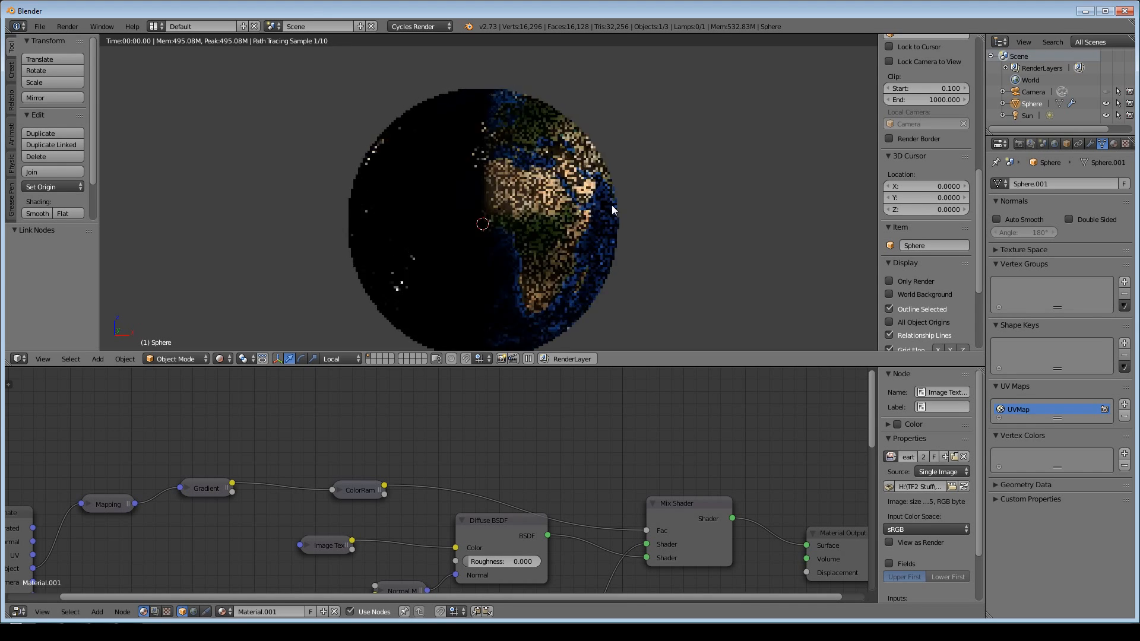
{"action": "key", "text": "r"}
{"action": "key", "text": "z"}
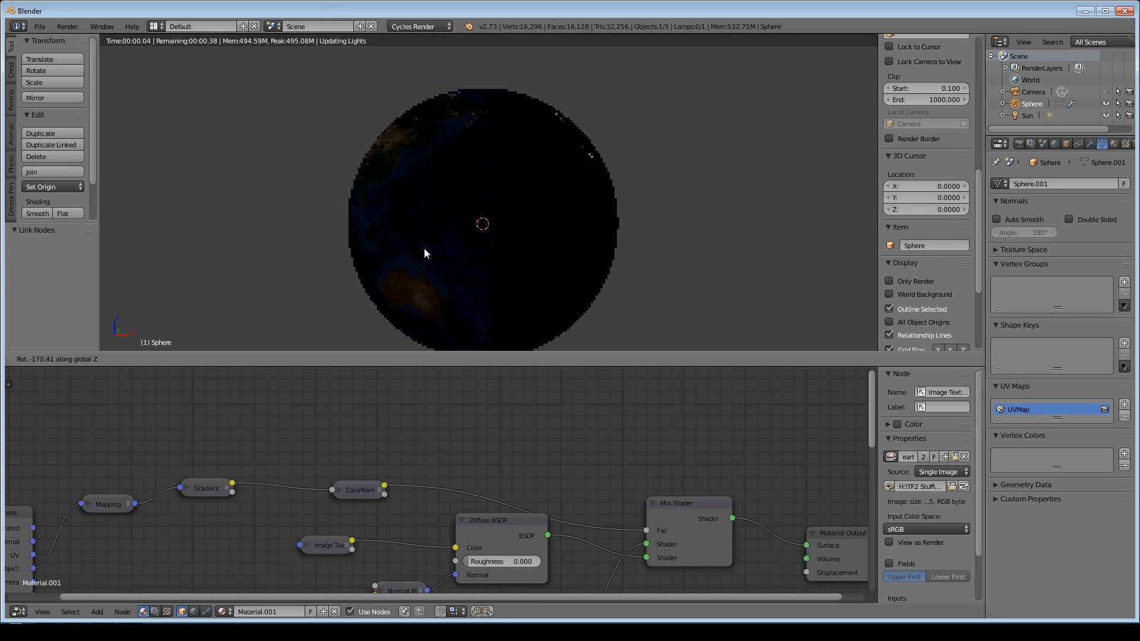
{"action": "left_click", "coordinate": [604, 250]}
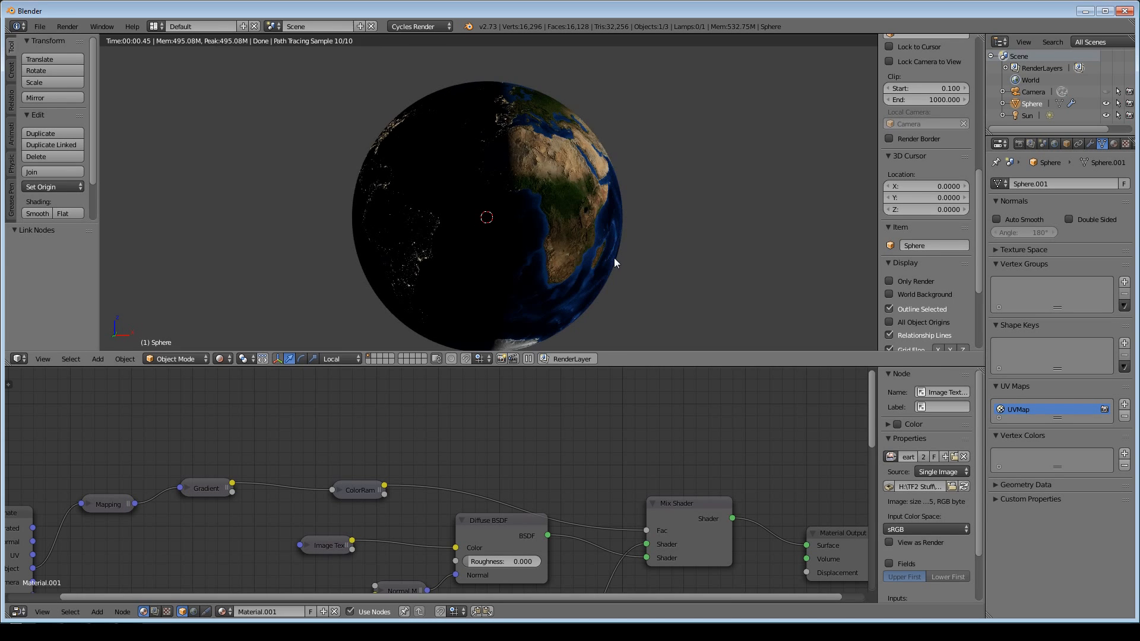
Add a single-bone armature at the sphere's centre in solid view and enable X-Ray display for it.
{"action": "key", "text": "shift+z"}
{"action": "mouse_move", "coordinate": [594, 245]}
{"action": "middle_mouse_down"}
{"action": "mouse_move", "coordinate": [651, 201]}
{"action": "mouse_move", "coordinate": [606, 280]}
{"action": "mouse_move", "coordinate": [624, 275]}
{"action": "mouse_move", "coordinate": [628, 260]}
{"action": "mouse_move", "coordinate": [601, 234]}
{"action": "middle_mouse_up"}
{"action": "key", "text": "shift+a"}
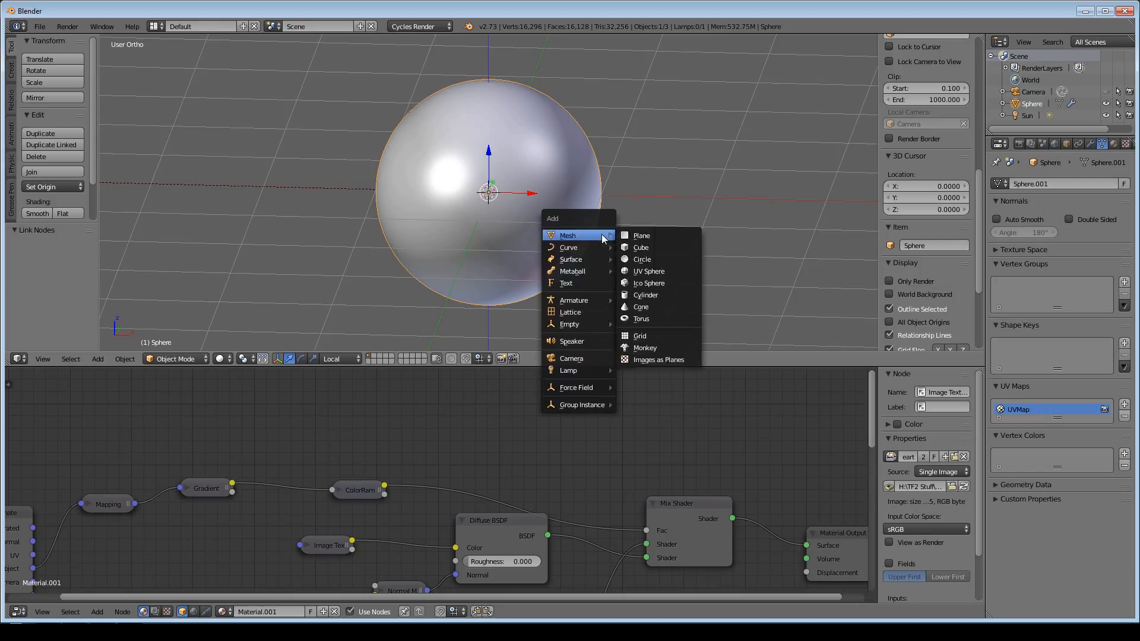
{"action": "mouse_move", "coordinate": [586, 301]}
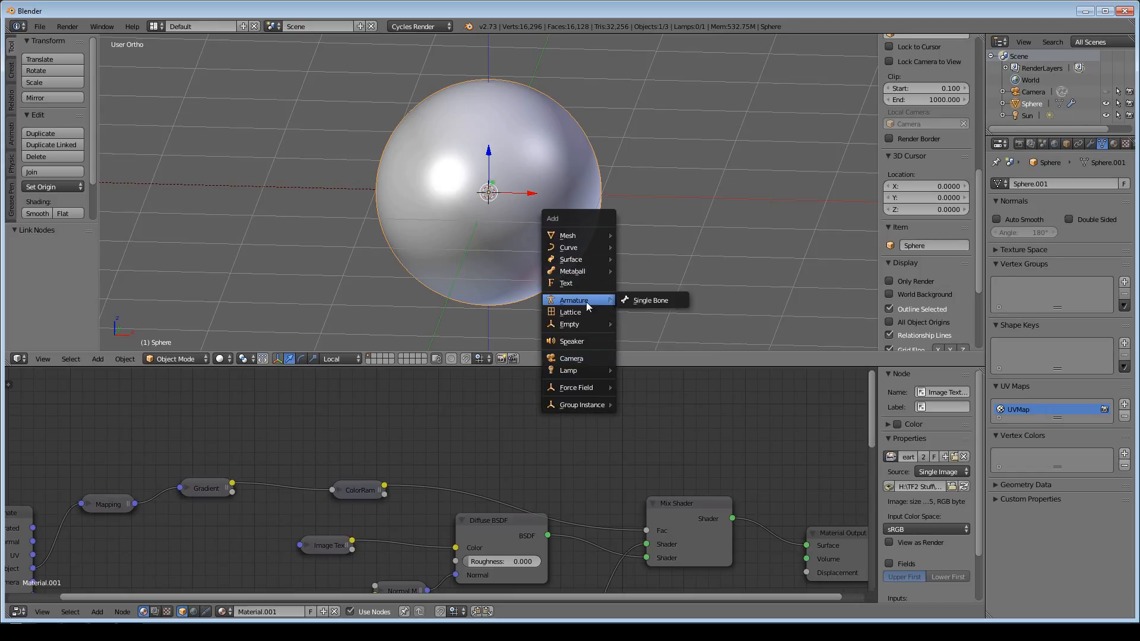
{"action": "left_click", "coordinate": [643, 300]}
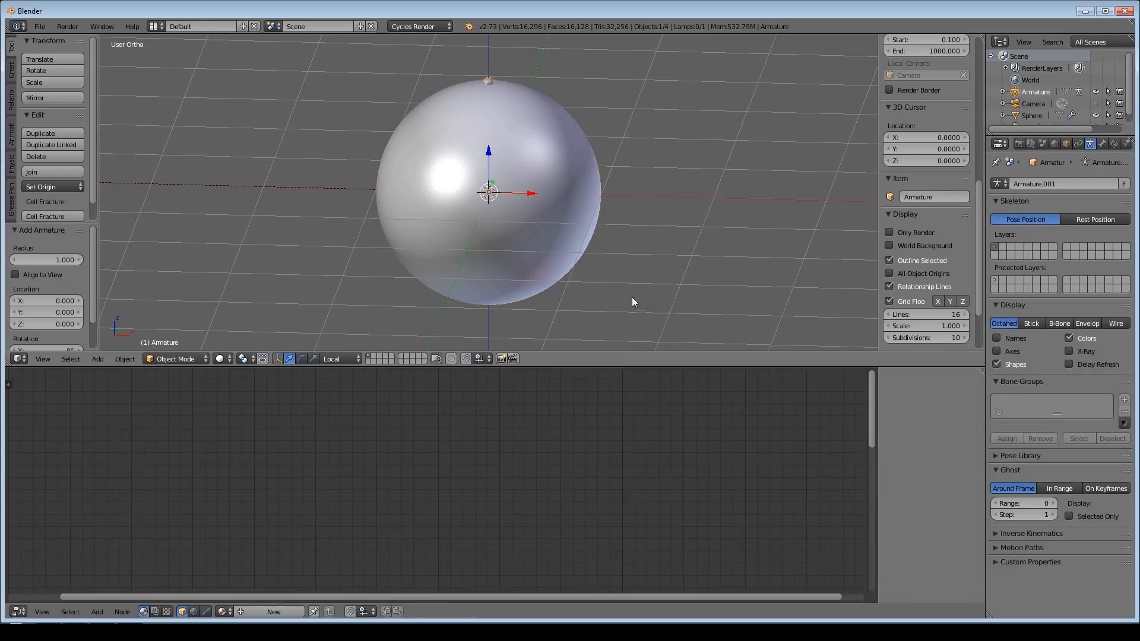
{"action": "left_click", "coordinate": [1067, 145]}
{"action": "left_click", "coordinate": [1087, 457]}
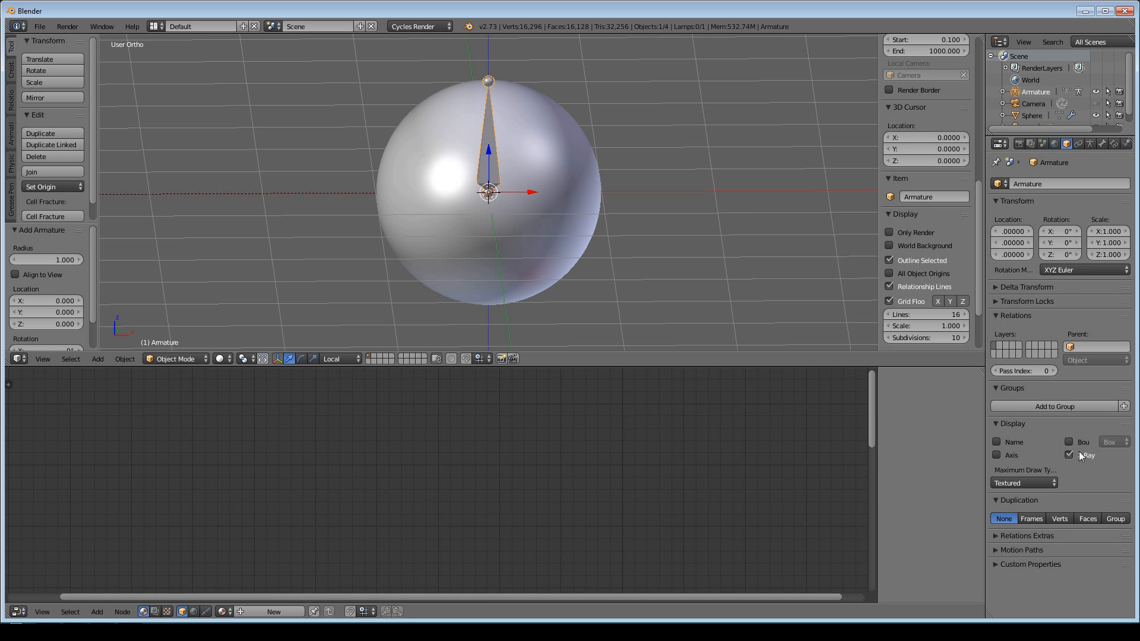
Parent the sphere to the armature using Armature Deform With Empty Groups.
{"action": "middle_click_drag", "start_coordinate": [728, 157], "coordinate": [693, 172]}
{"action": "right_click", "coordinate": [544, 169]}
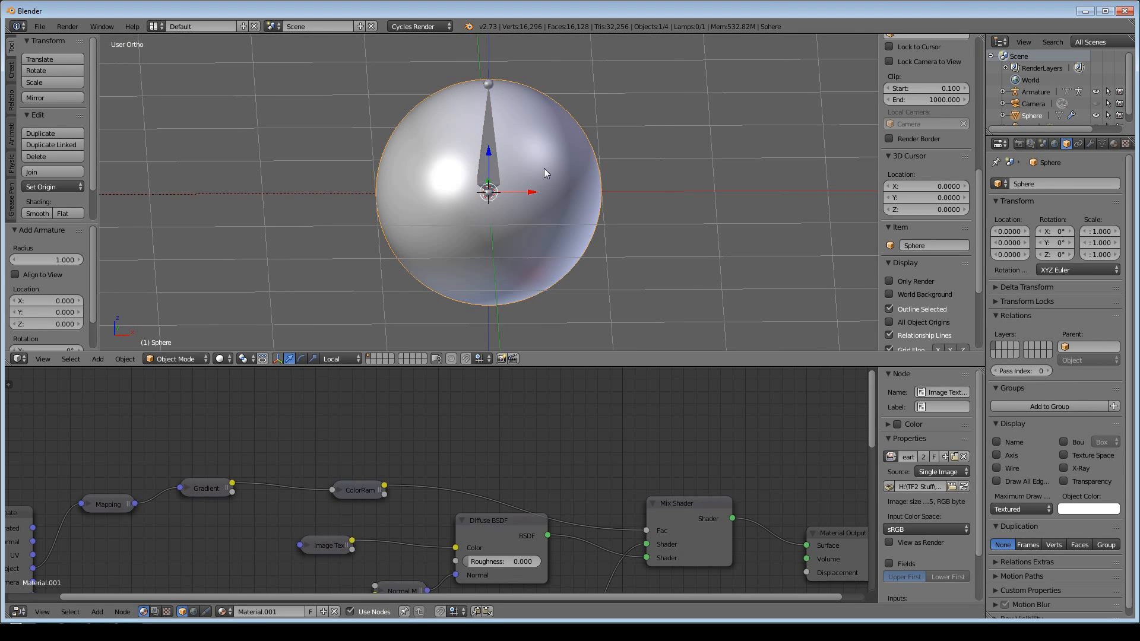
{"action": "right_click", "coordinate": [484, 84], "text": "shift"}
{"action": "key", "text": "ctrl+p"}
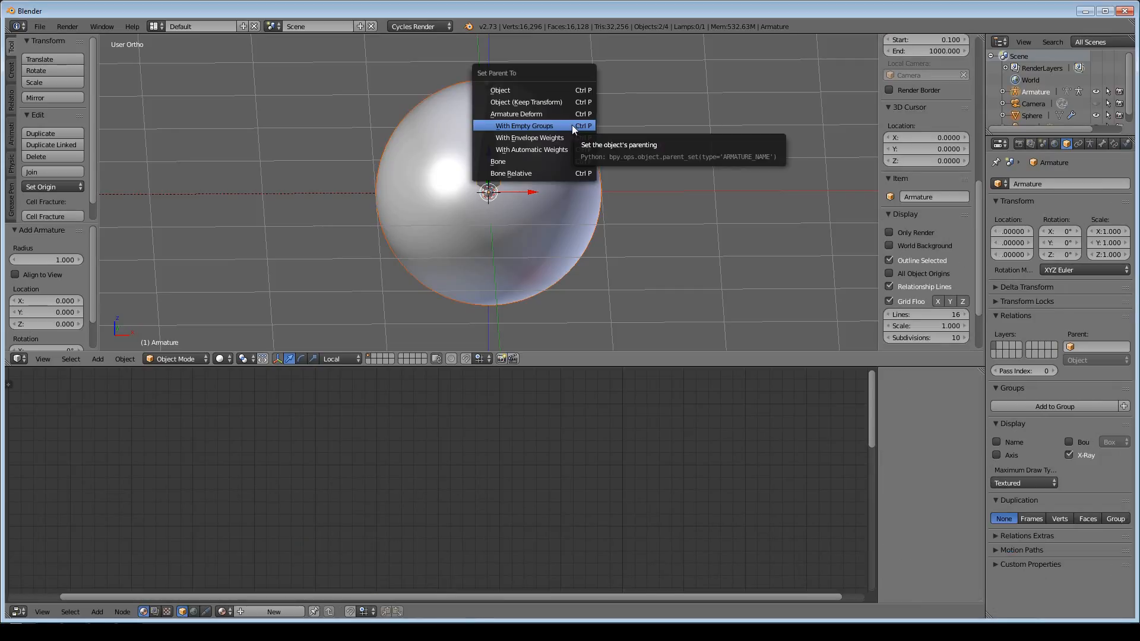
{"action": "left_click", "coordinate": [572, 125]}
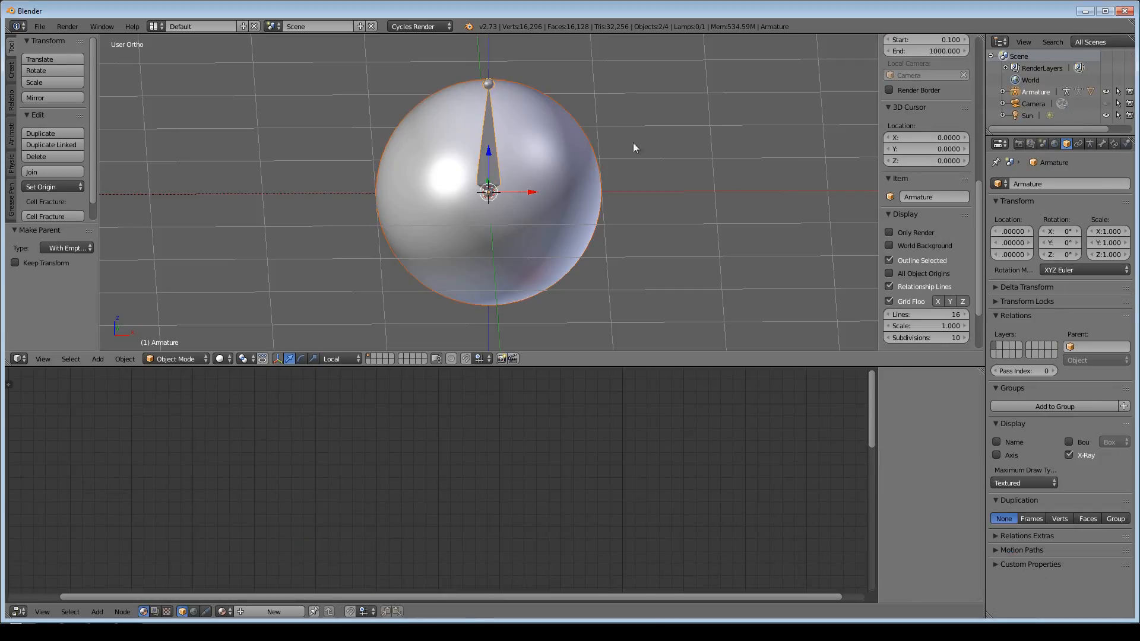
Assign all of the sphere's vertices to the Bone vertex group with weight 1.000 and return to Object Mode.
{"action": "scroll", "coordinate": [906, 134], "scroll_direction": "up", "scroll_amount": 2}
{"action": "right_click", "coordinate": [570, 230]}
{"action": "key", "text": "Tab"}
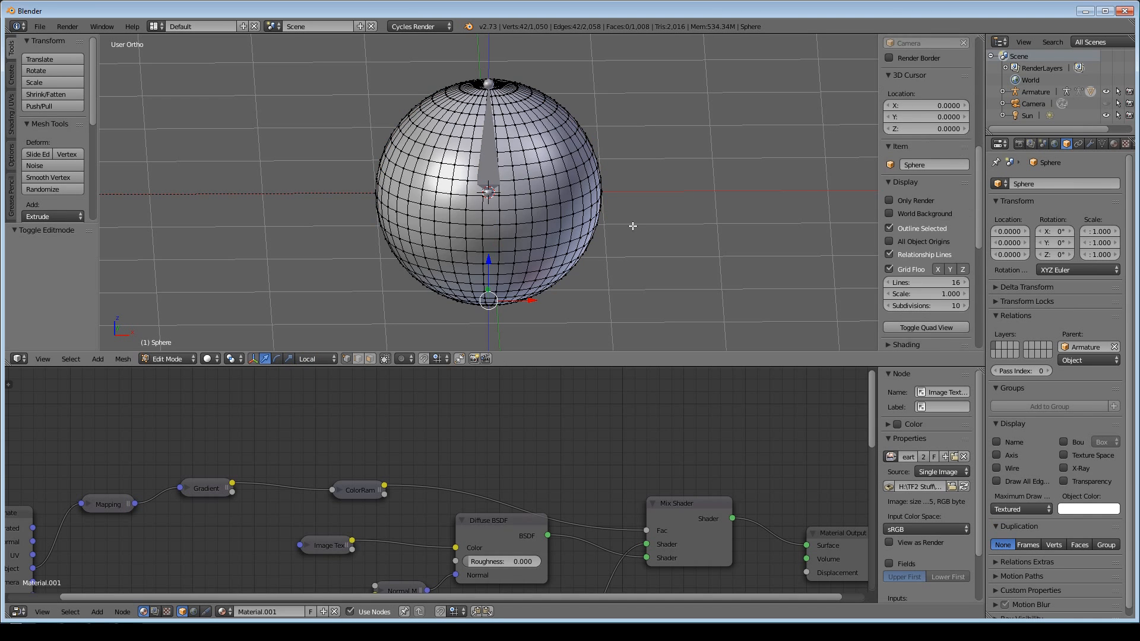
{"action": "key", "text": "a"}
{"action": "left_click", "coordinate": [1103, 144]}
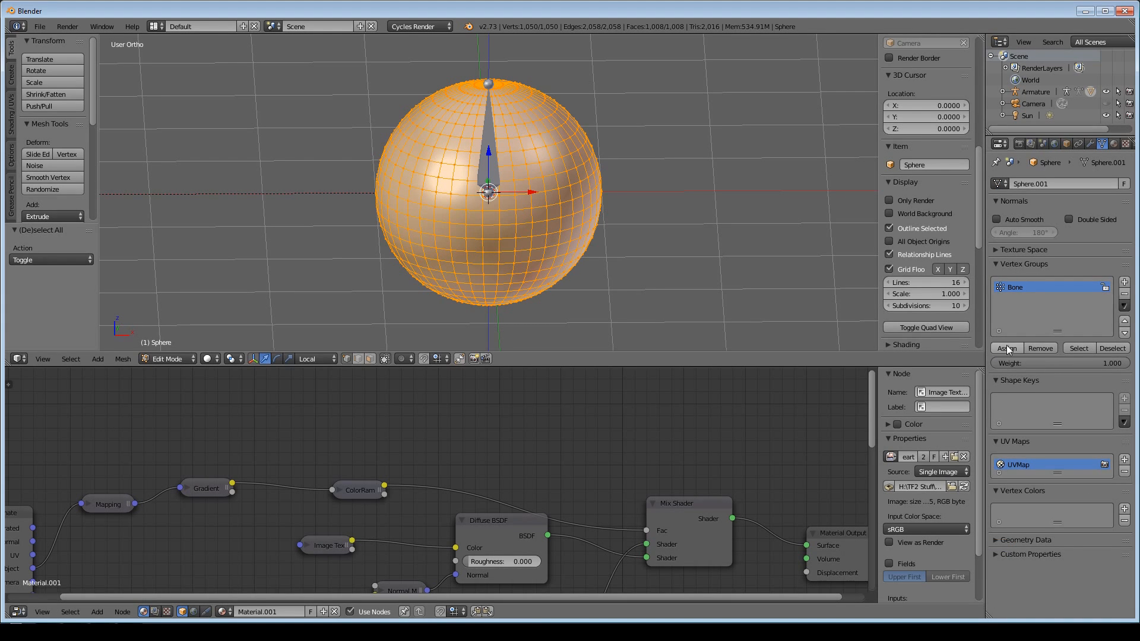
{"action": "middle_click_drag", "start_coordinate": [643, 194], "coordinate": [639, 210]}
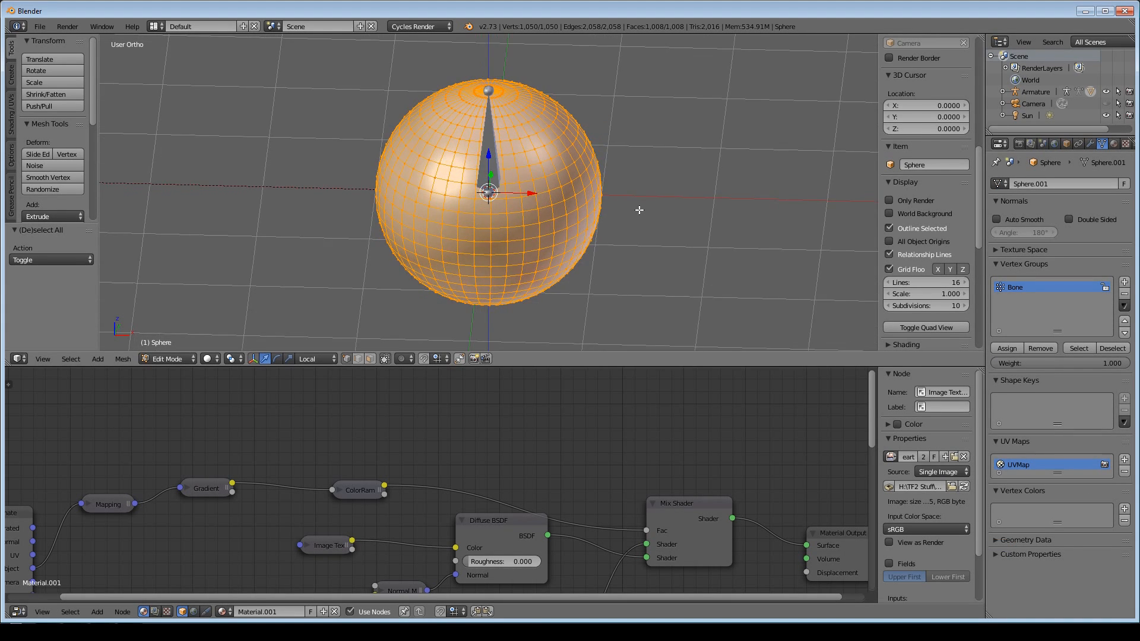
{"action": "key", "text": "Tab"}
Put the armature in Pose Mode and tilt its bone 23° about the global Y axis in rendered view.
{"action": "right_click", "coordinate": [497, 116]}
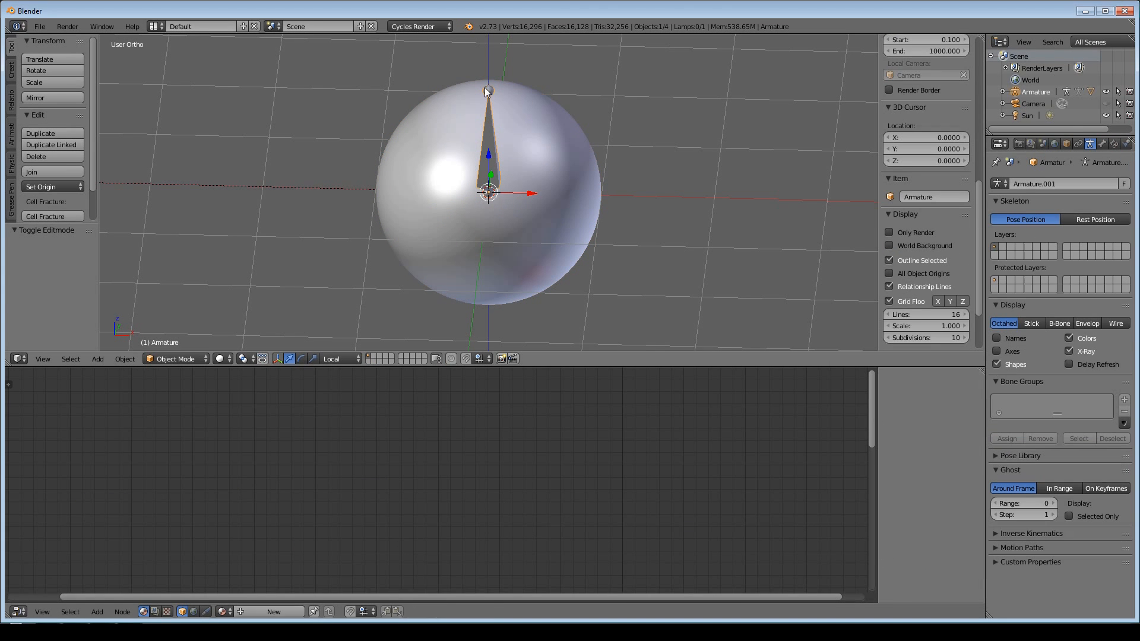
{"action": "left_click", "coordinate": [198, 358]}
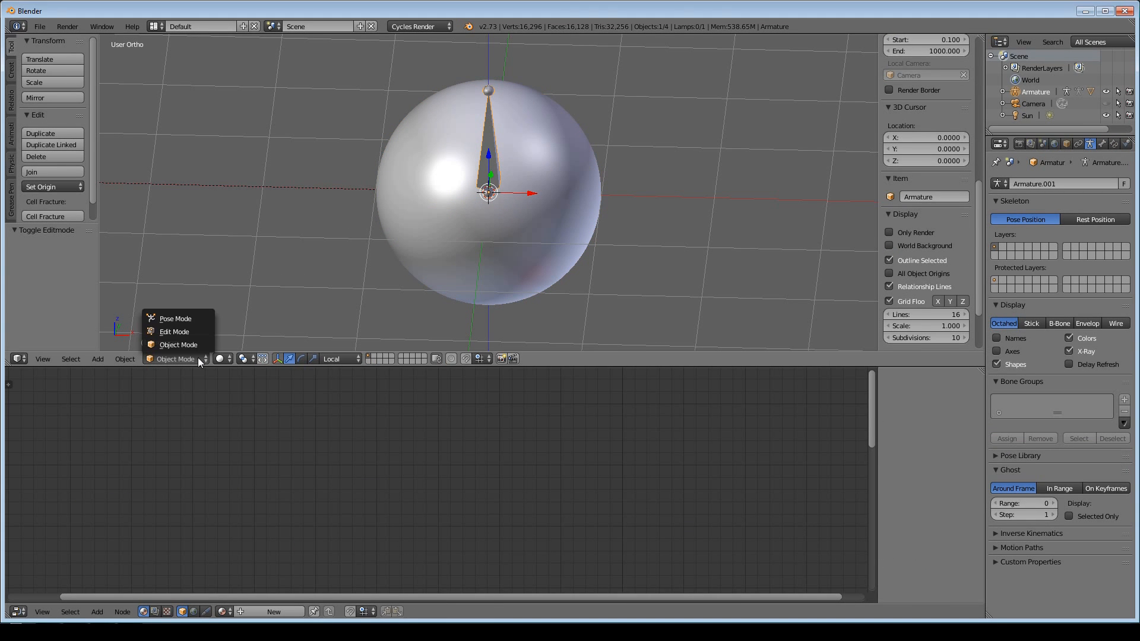
{"action": "left_click", "coordinate": [196, 321]}
{"action": "middle_click_drag", "start_coordinate": [569, 261], "coordinate": [584, 217]}
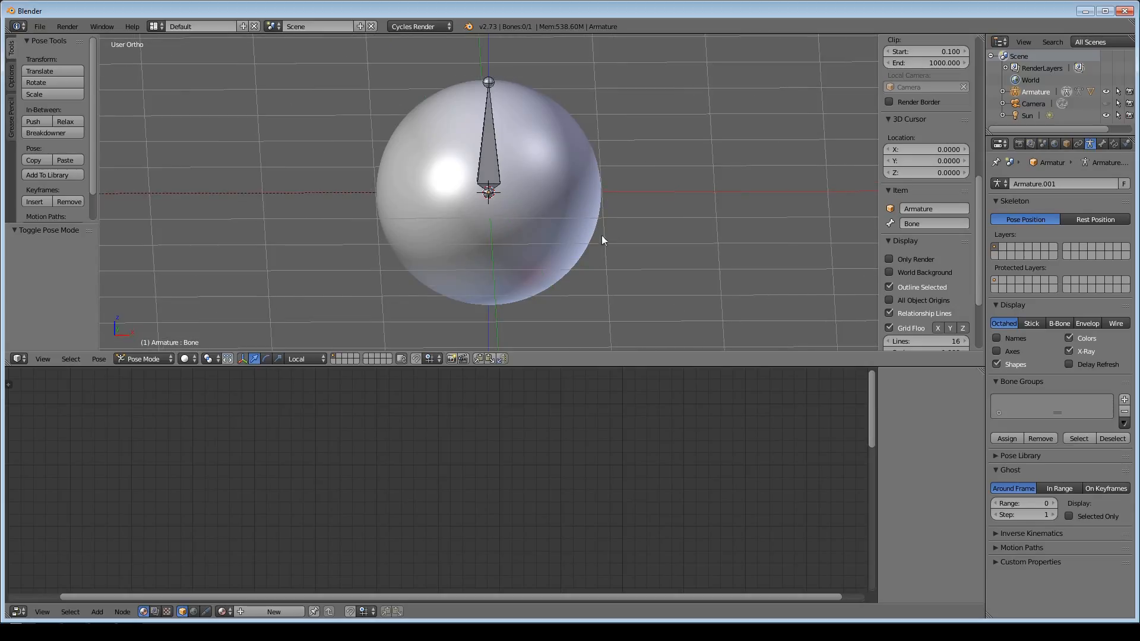
{"action": "key", "text": "a"}
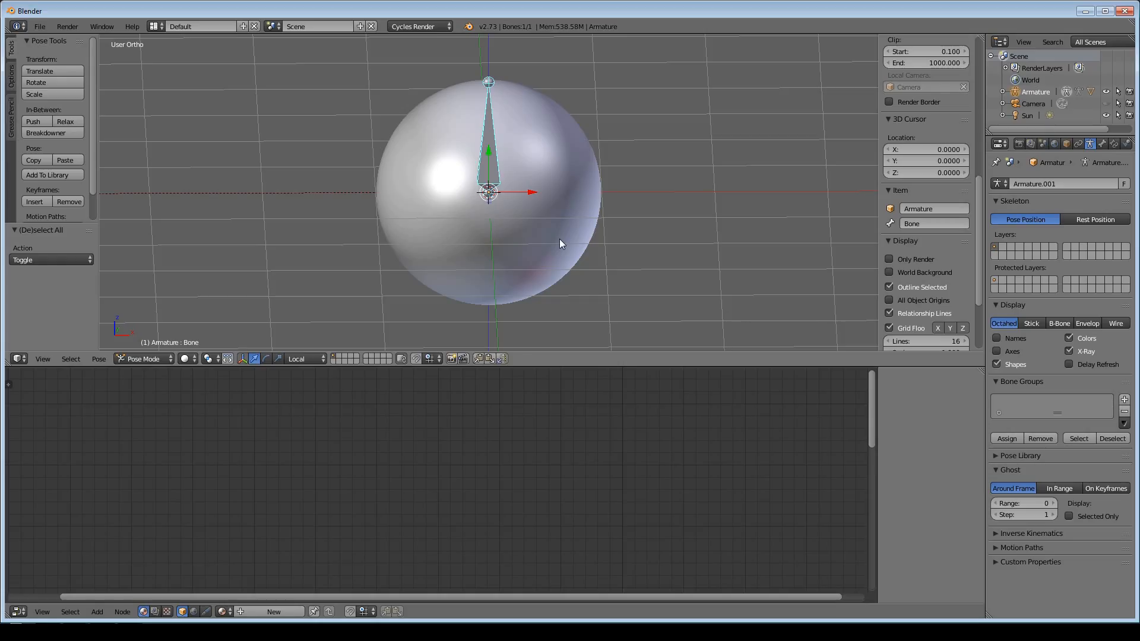
{"action": "key", "text": "shift+z"}
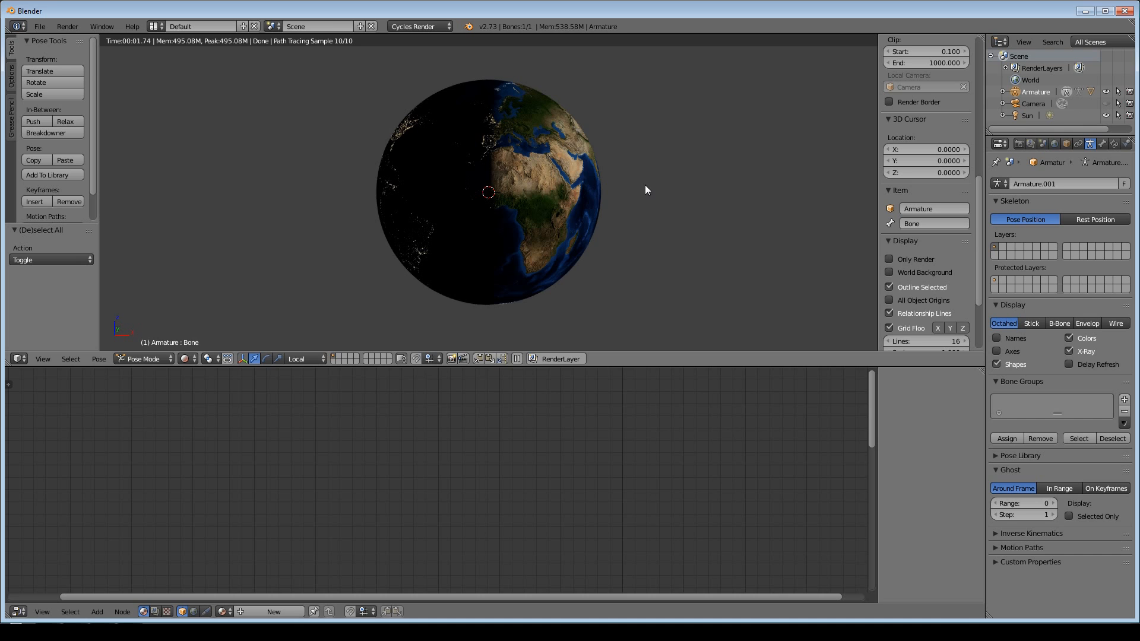
{"action": "type", "text": "ry23"}
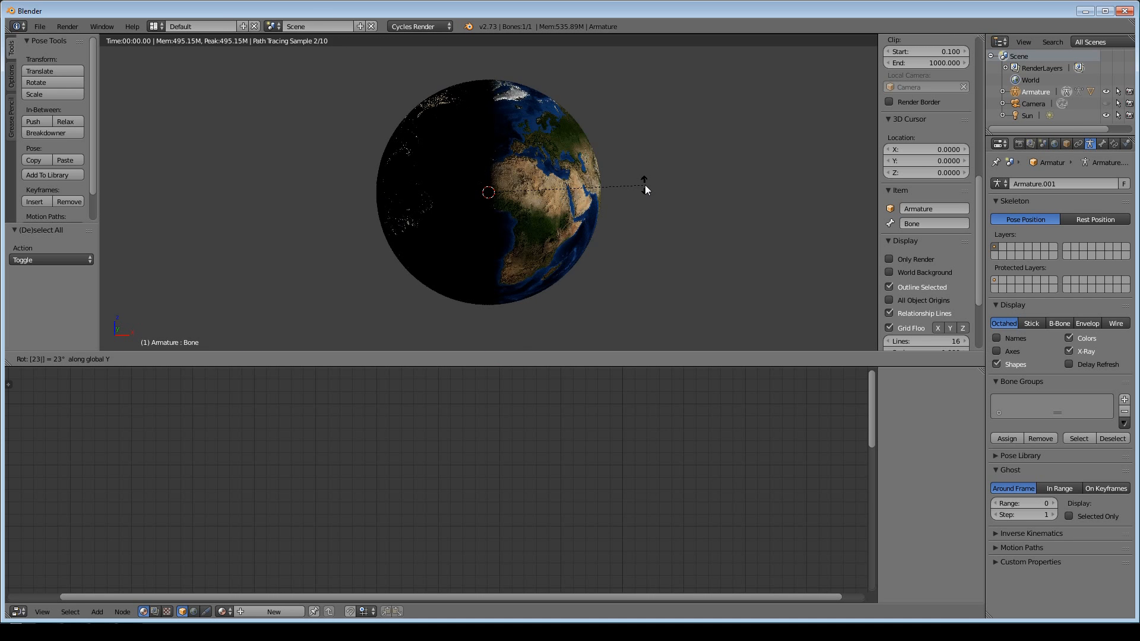
{"action": "key", "text": "Return"}
Spin the bone about -231° around its local Y axis, bringing North America to the day-night boundary.
{"action": "mouse_move", "coordinate": [644, 206]}
{"action": "middle_mouse_down"}
{"action": "mouse_move", "coordinate": [621, 224]}
{"action": "mouse_move", "coordinate": [601, 200]}
{"action": "mouse_move", "coordinate": [638, 185]}
{"action": "middle_mouse_up"}
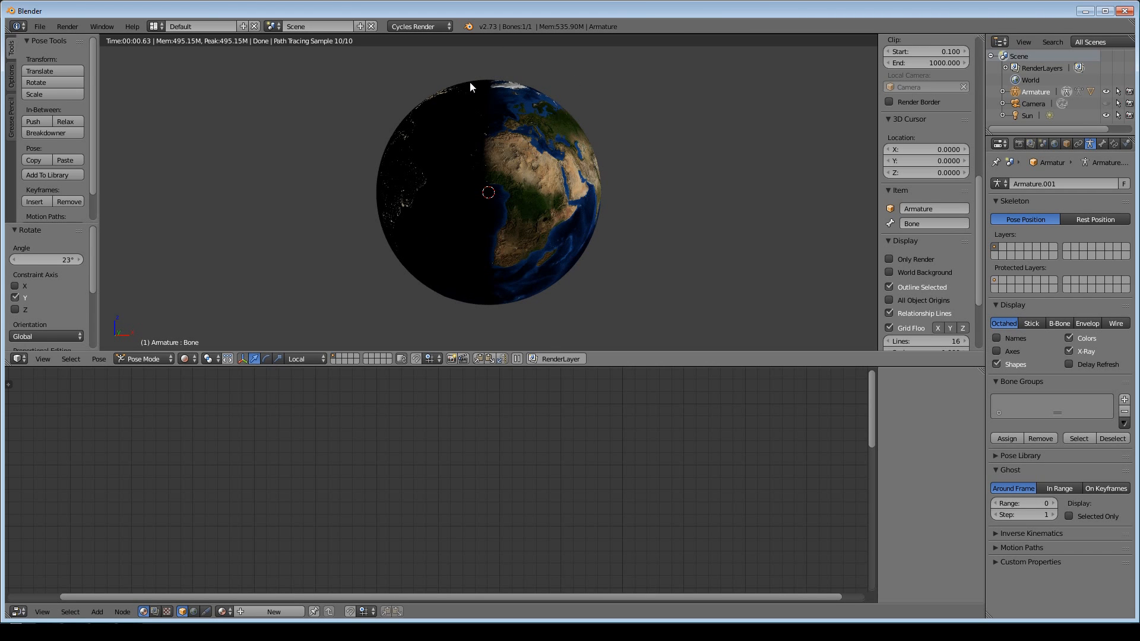
{"action": "middle_click_drag", "start_coordinate": [532, 90], "coordinate": [491, 130]}
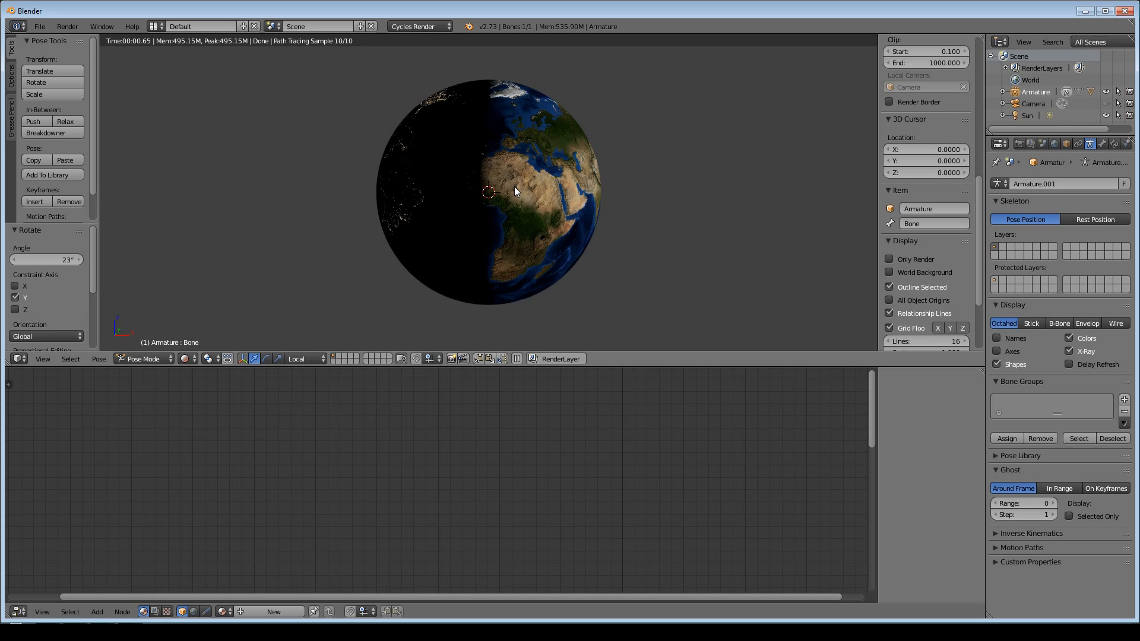
{"action": "scroll", "coordinate": [513, 186], "scroll_direction": "up", "scroll_amount": 2}
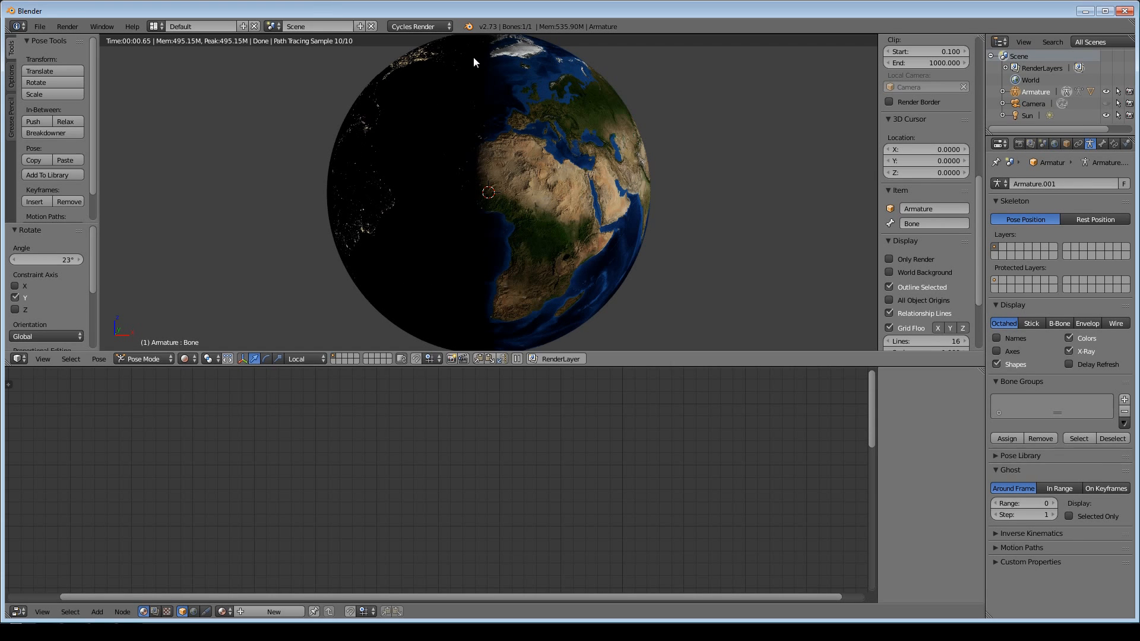
{"action": "middle_click_drag", "start_coordinate": [509, 185], "coordinate": [572, 181]}
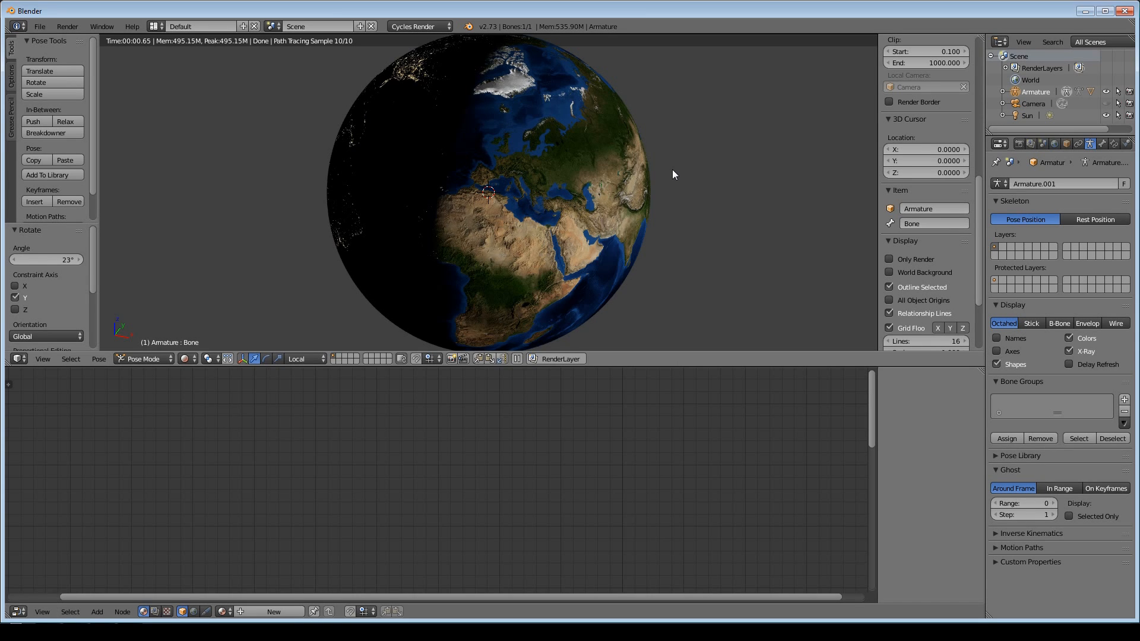
{"action": "key", "text": "r"}
{"action": "key", "text": "y"}
{"action": "key", "text": "y"}
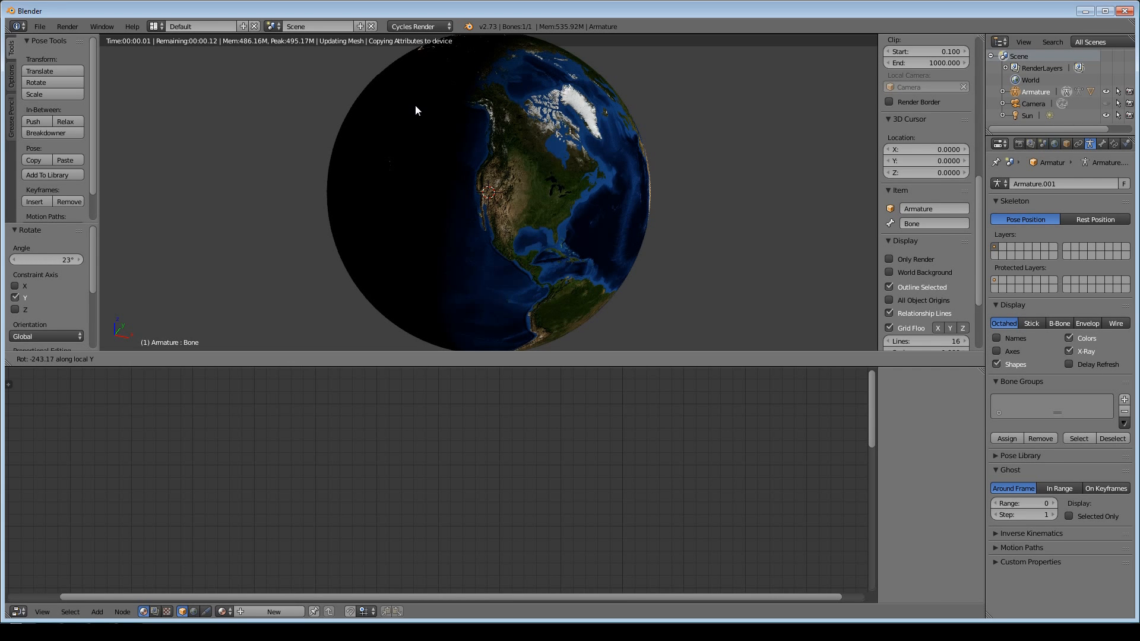
{"action": "left_click", "coordinate": [415, 120]}
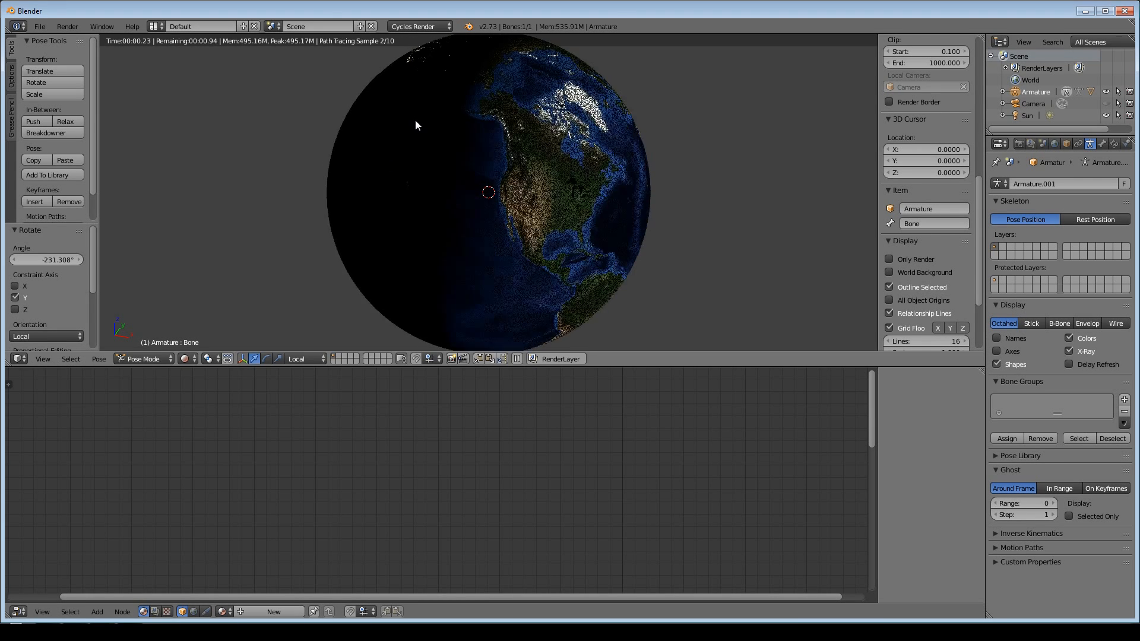
Open the render settings and examine the tilted globe and its bone in rendered and solid views.
{"action": "left_click", "coordinate": [1018, 143]}
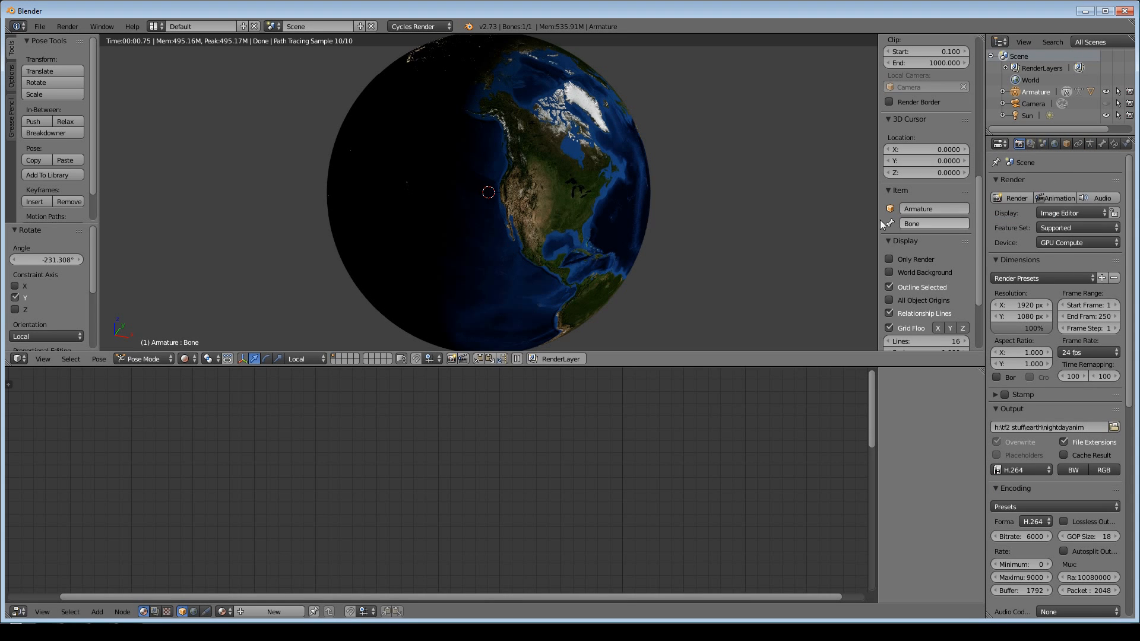
{"action": "middle_click_drag", "start_coordinate": [530, 217], "coordinate": [511, 251]}
{"action": "scroll", "coordinate": [594, 181], "scroll_direction": "down", "scroll_amount": 3}
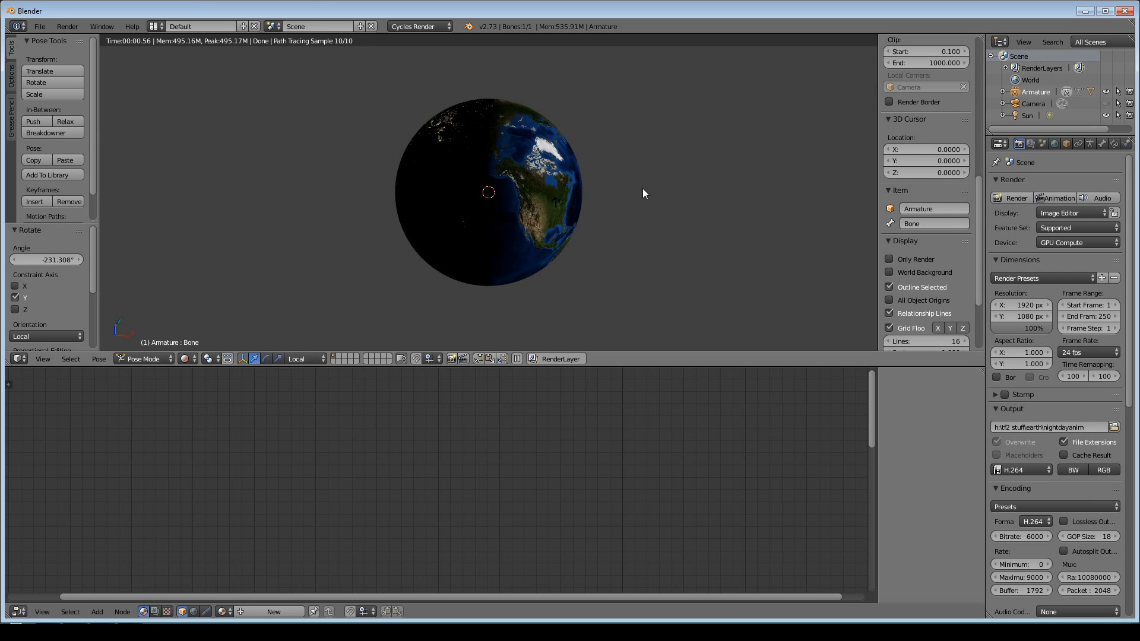
{"action": "middle_click_drag", "start_coordinate": [643, 193], "coordinate": [622, 208]}
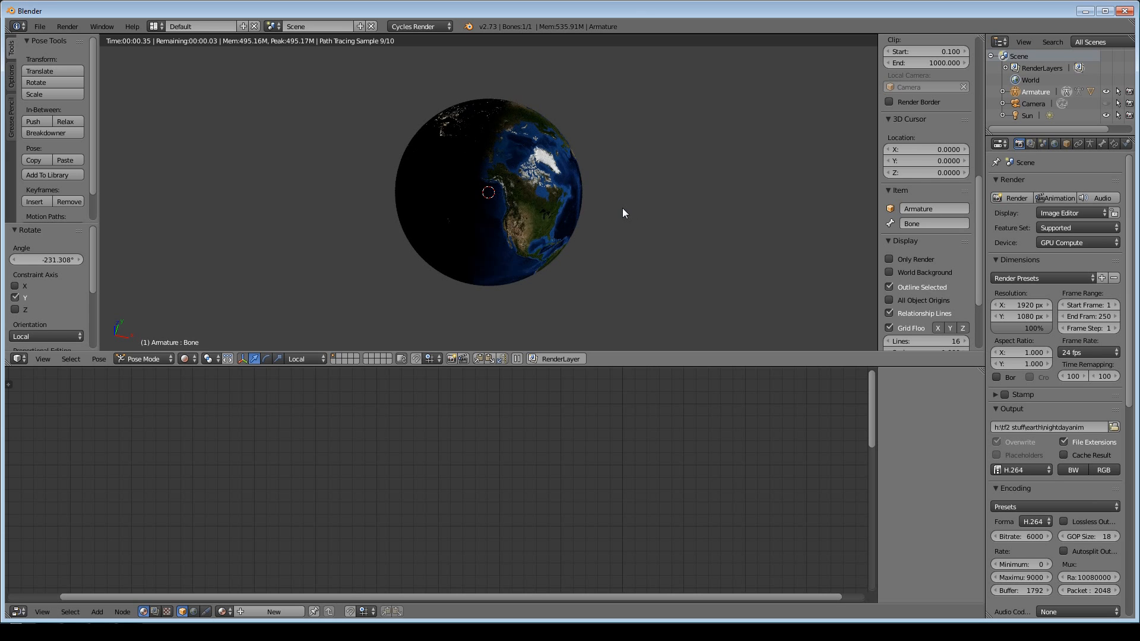
{"action": "key", "text": "shift+z"}
{"action": "scroll", "coordinate": [622, 208], "scroll_direction": "down", "scroll_amount": 10}
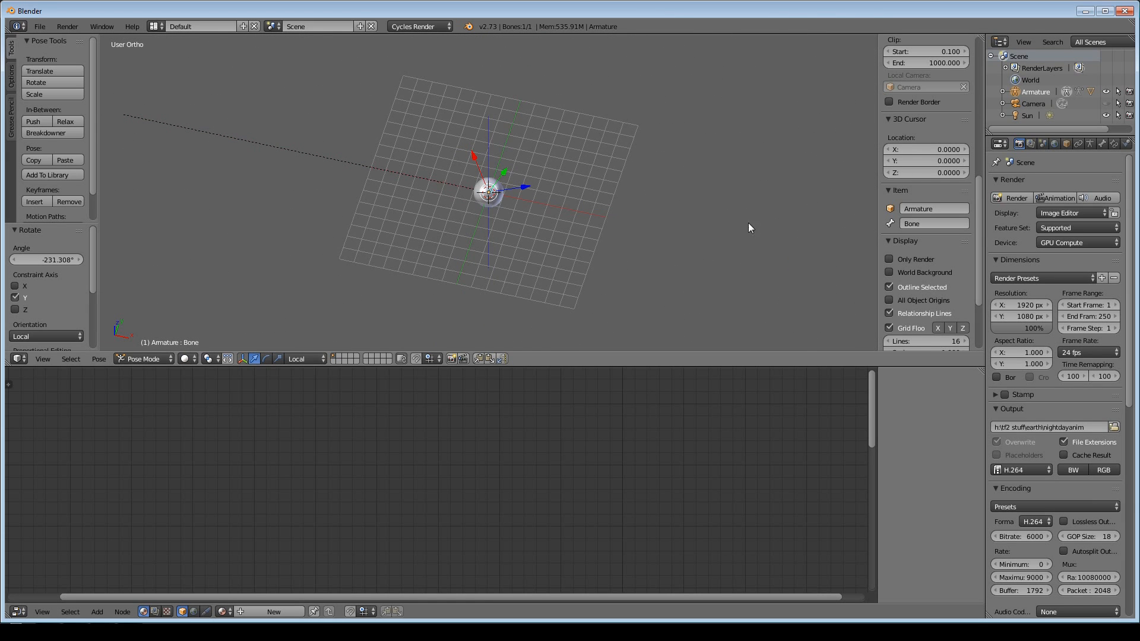
{"action": "scroll", "coordinate": [649, 247], "scroll_direction": "up", "scroll_amount": 6}
{"action": "middle_click_drag", "start_coordinate": [654, 252], "coordinate": [627, 216]}
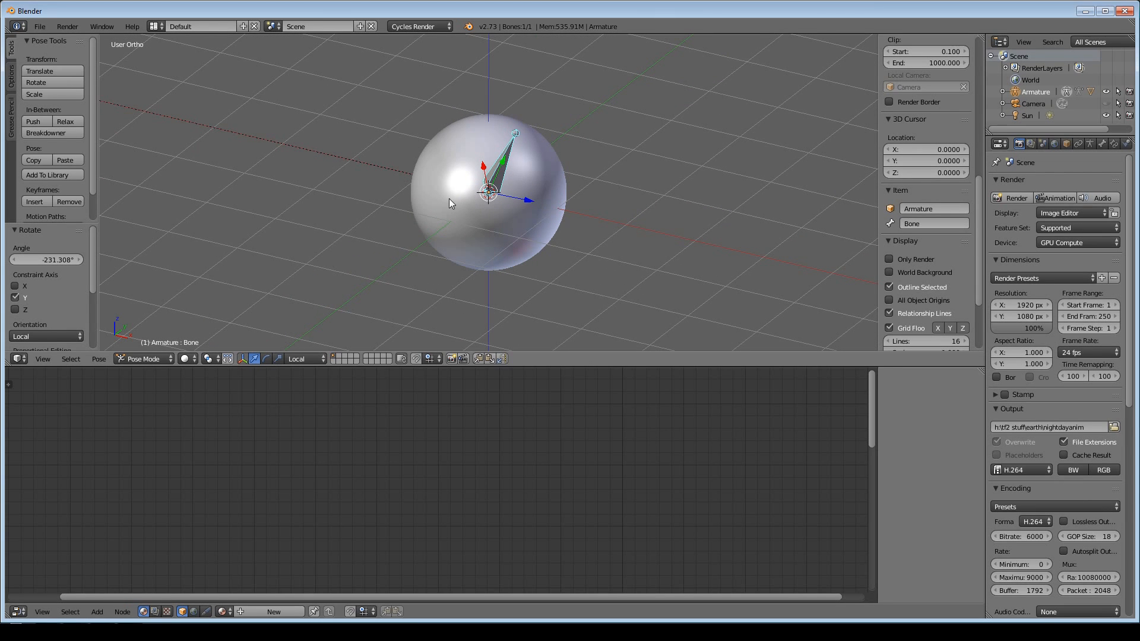
{"action": "middle_click_drag", "start_coordinate": [505, 248], "coordinate": [558, 243]}
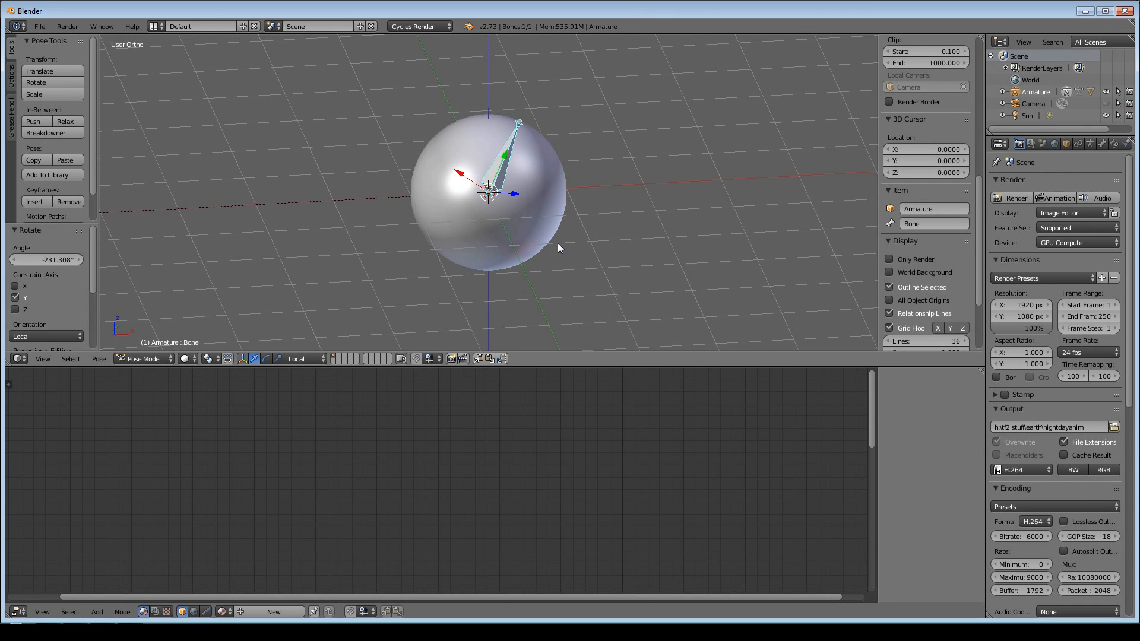
Leave Pose Mode, select the sphere, and expand the Mapping node beside the Texture Coordinate node with the viewport in rendered view.
{"action": "key", "text": "ctrl+Tab"}
{"action": "right_click", "coordinate": [537, 229]}
{"action": "middle_click_drag", "start_coordinate": [389, 442], "coordinate": [583, 380]}
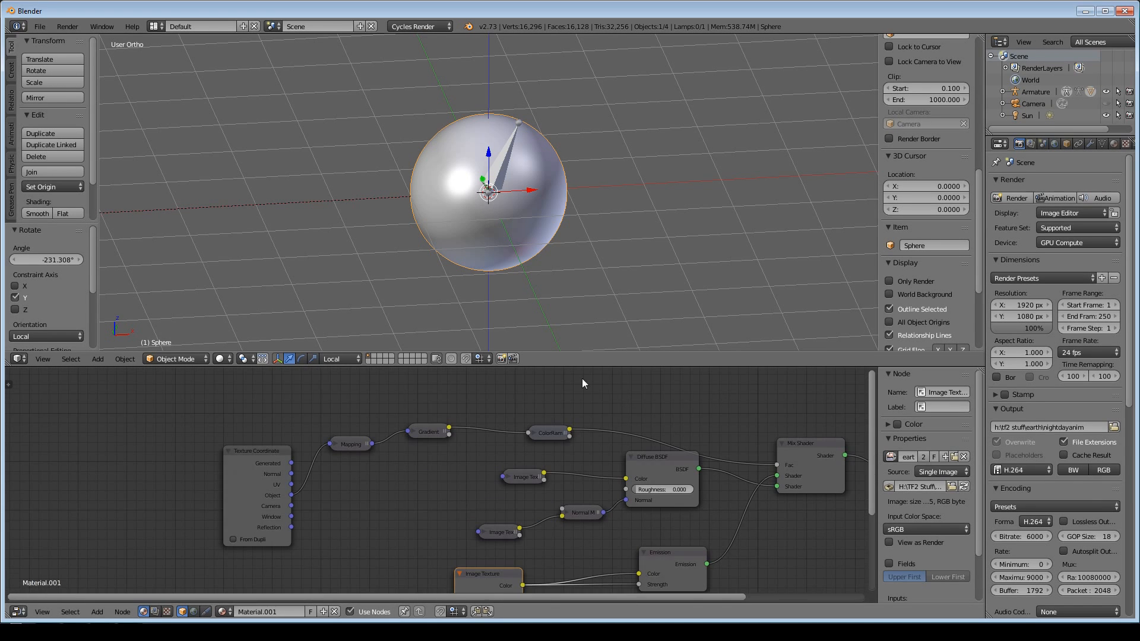
{"action": "left_click_drag", "start_coordinate": [268, 454], "coordinate": [148, 435]}
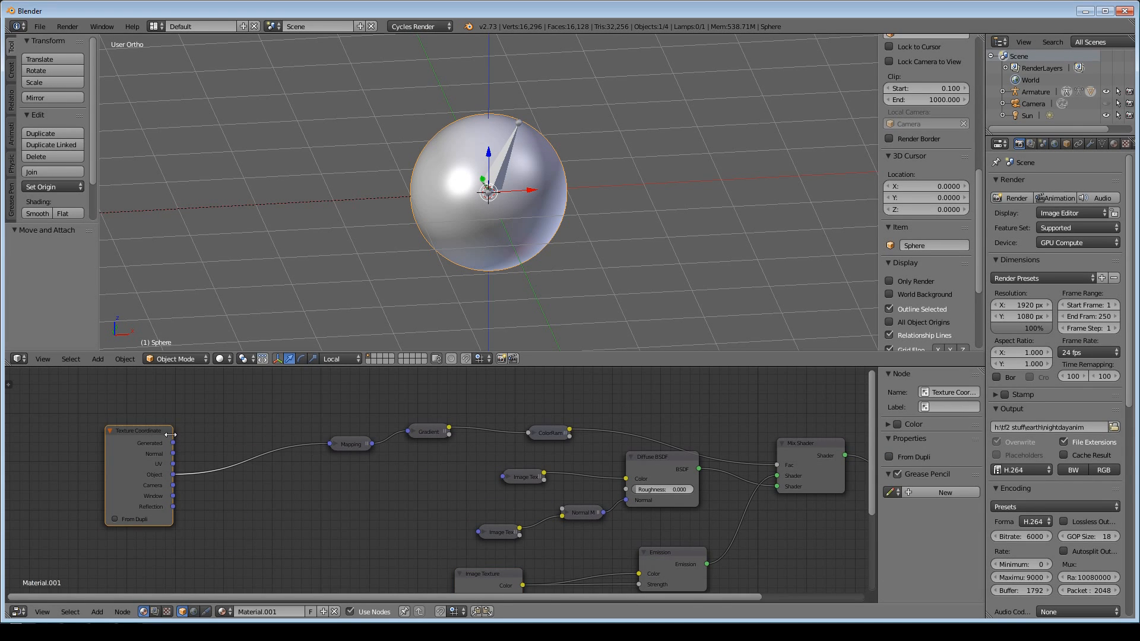
{"action": "left_click", "coordinate": [336, 444]}
{"action": "scroll", "coordinate": [447, 405], "scroll_direction": "down", "scroll_amount": 1}
{"action": "left_click_drag", "start_coordinate": [397, 454], "coordinate": [285, 435]}
{"action": "scroll", "coordinate": [456, 412], "scroll_direction": "up", "scroll_amount": 1}
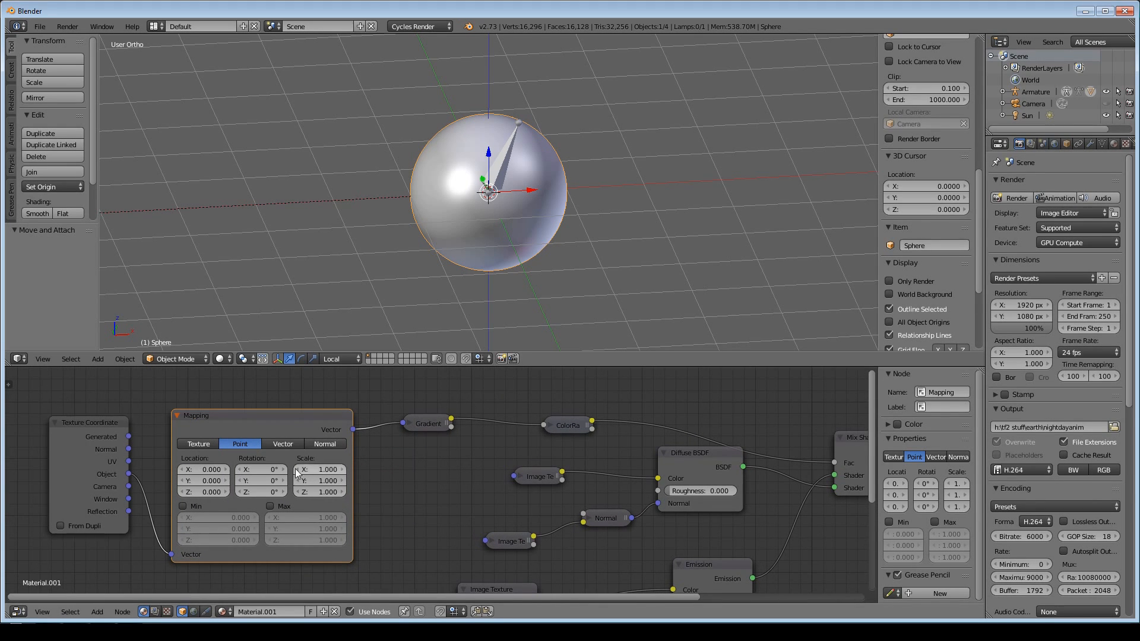
{"action": "key", "text": "shift+z"}
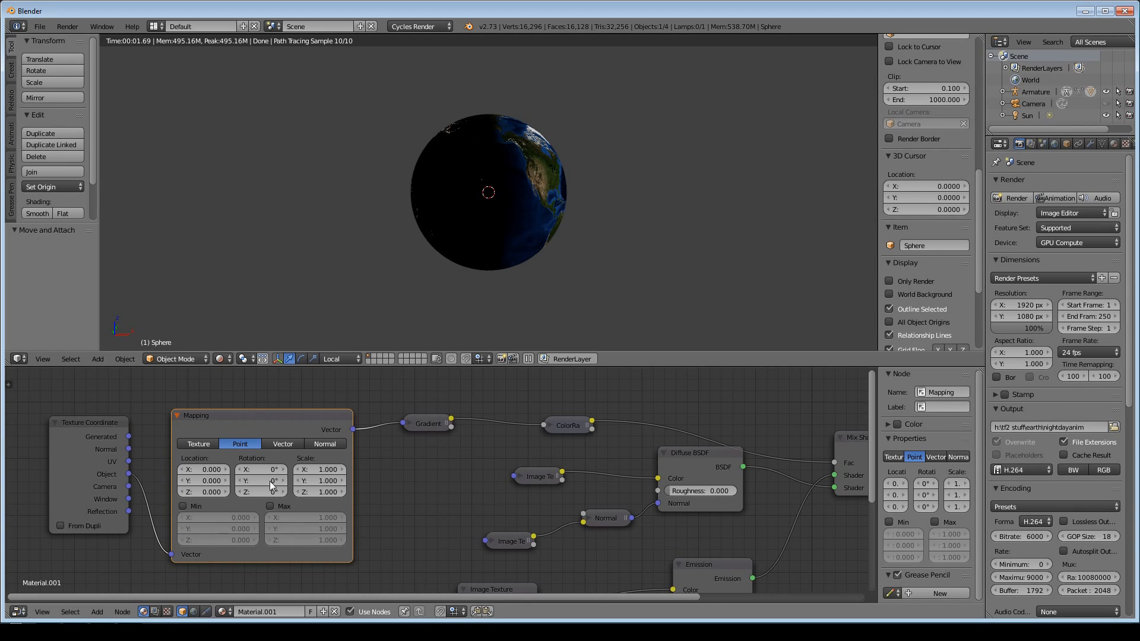
Try a Z rotation of about -15° on the Mapping node and reset it to 0°.
{"action": "mouse_move", "coordinate": [256, 495]}
{"action": "left_mouse_down"}
{"action": "mouse_move", "coordinate": [324, 495]}
{"action": "mouse_move", "coordinate": [234, 495]}
{"action": "mouse_move", "coordinate": [251, 495]}
{"action": "left_mouse_up"}
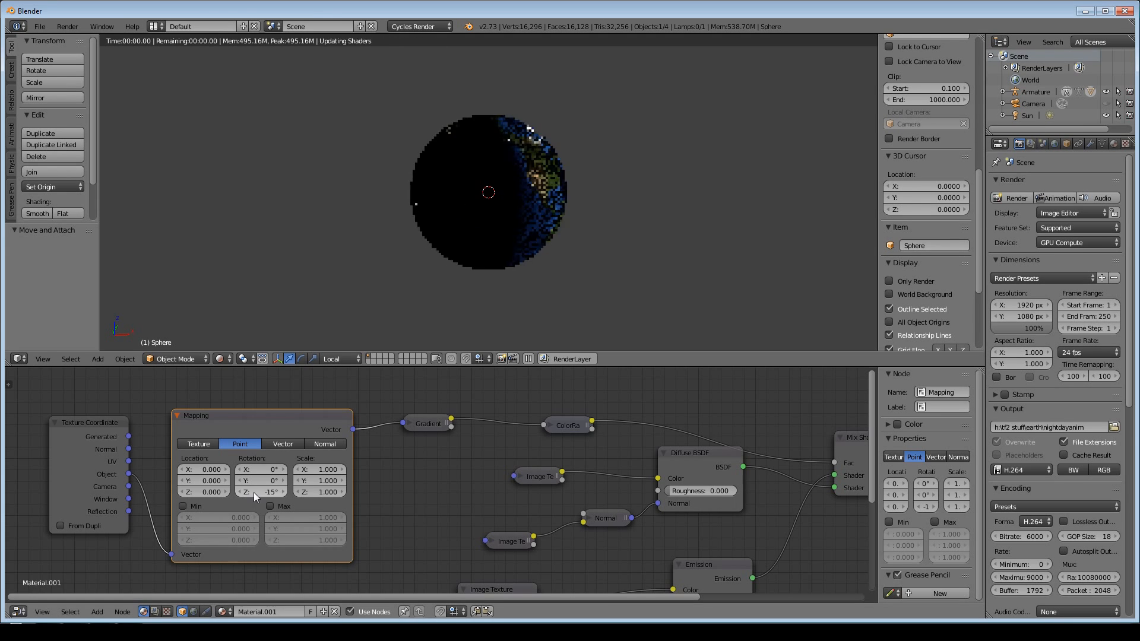
{"action": "left_click", "coordinate": [270, 493]}
{"action": "type", "text": "0"}
{"action": "key", "text": "Return"}
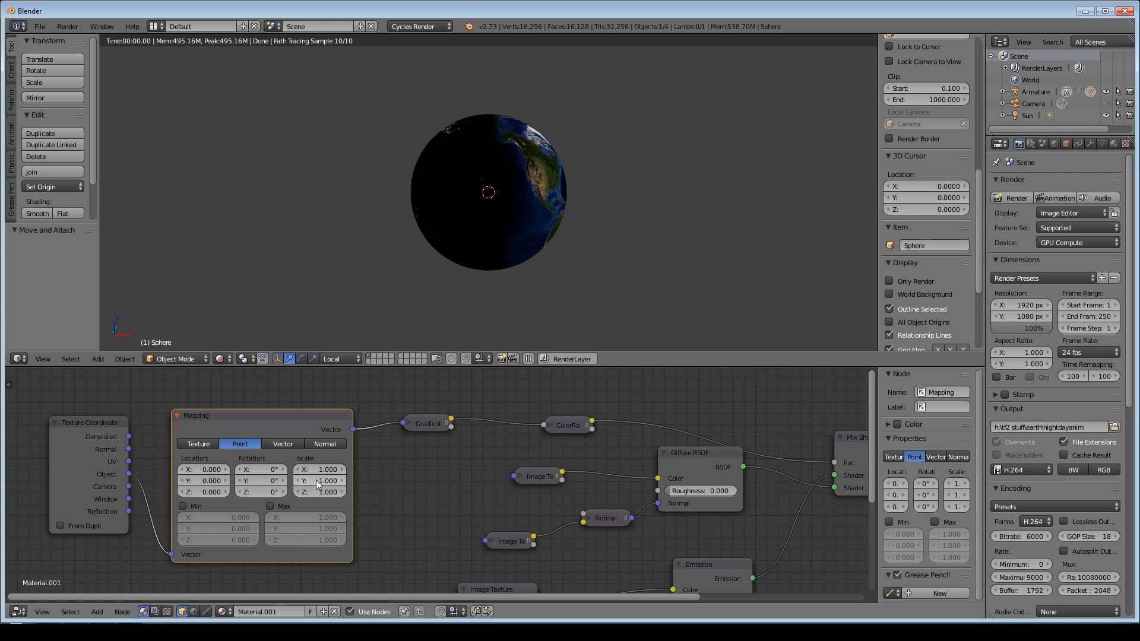
Try a Z rotation of about 10° on the Mapping node against the day-night boundary and restore it to 0°.
{"action": "middle_click_drag", "start_coordinate": [579, 282], "coordinate": [459, 282]}
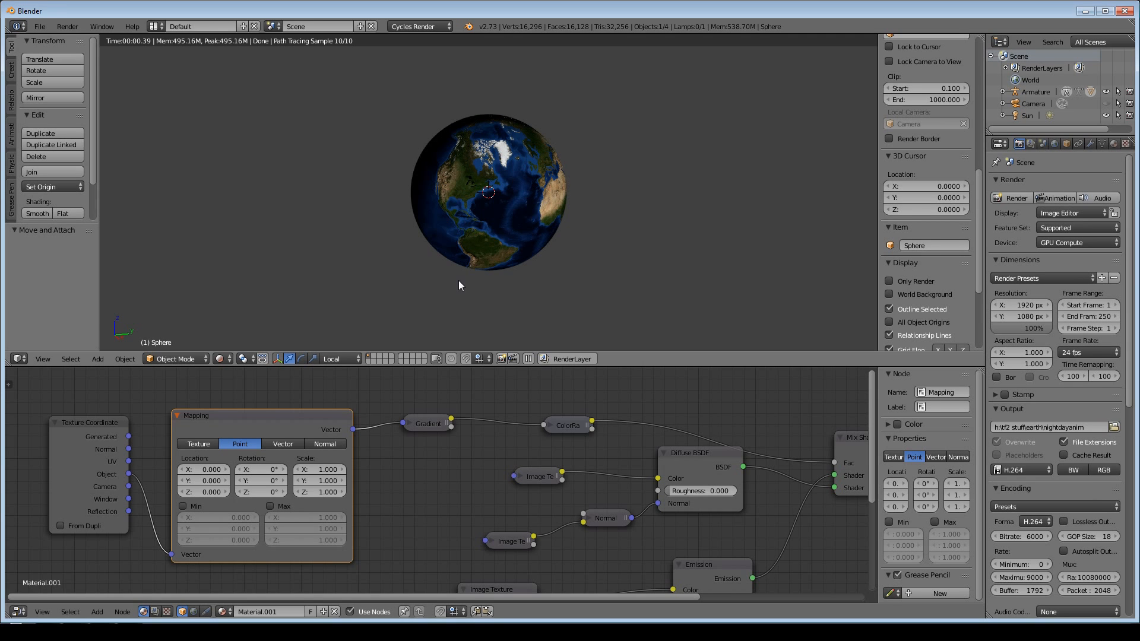
{"action": "scroll", "coordinate": [458, 280], "scroll_direction": "up", "scroll_amount": 2}
{"action": "middle_click_drag", "start_coordinate": [464, 257], "coordinate": [546, 267]}
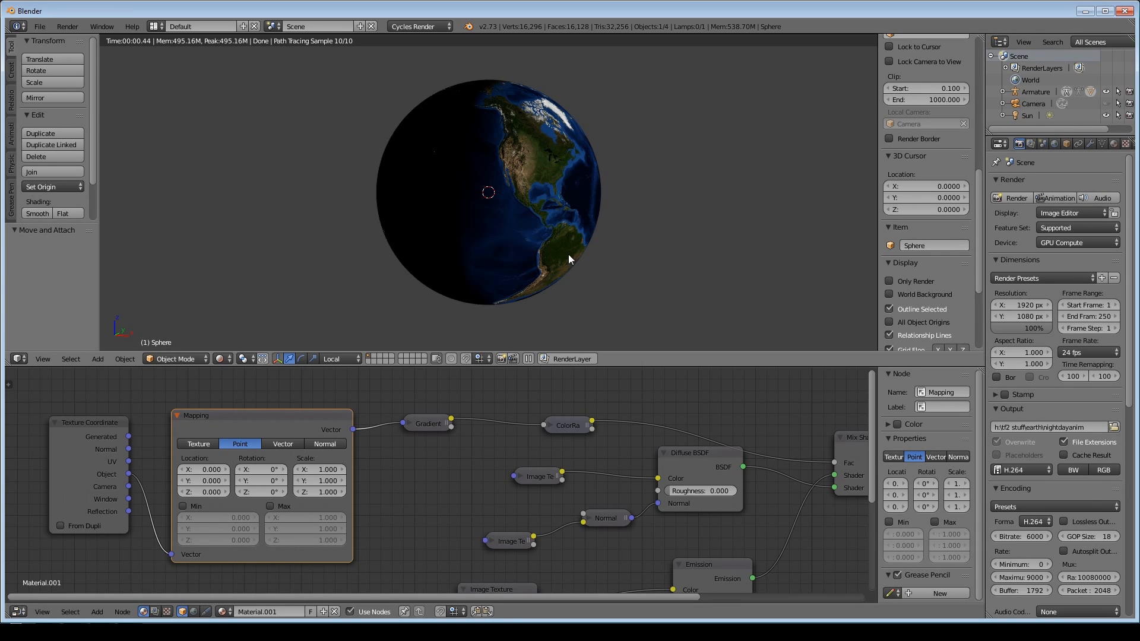
{"action": "middle_click_drag", "start_coordinate": [605, 229], "coordinate": [589, 247]}
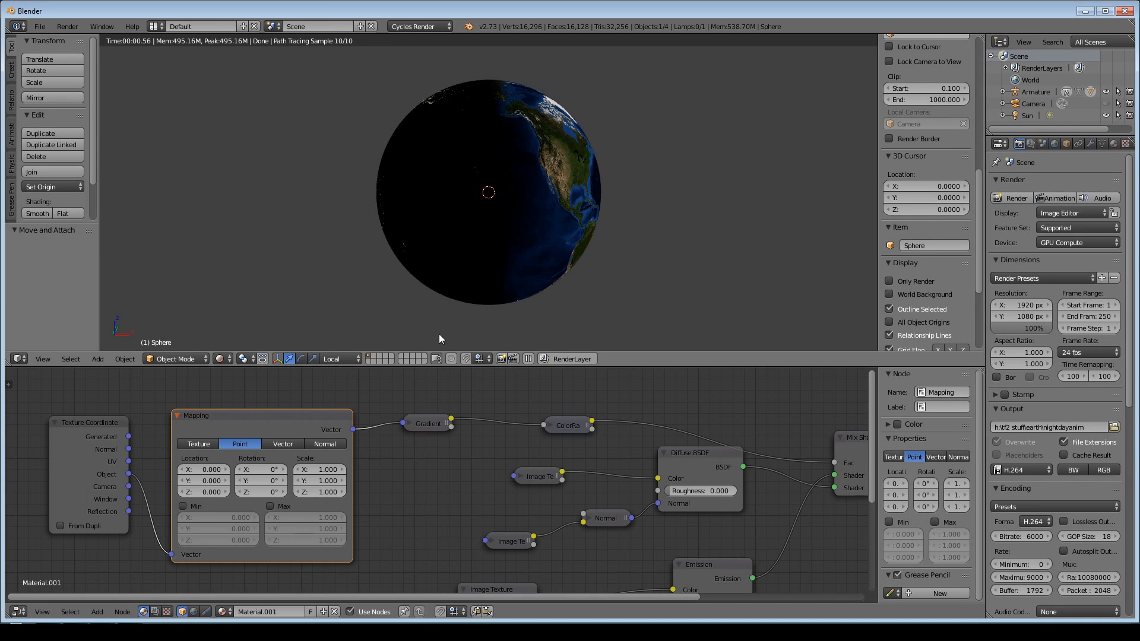
{"action": "mouse_move", "coordinate": [276, 490]}
{"action": "left_mouse_down"}
{"action": "mouse_move", "coordinate": [297, 491]}
{"action": "mouse_move", "coordinate": [282, 493]}
{"action": "left_mouse_up"}
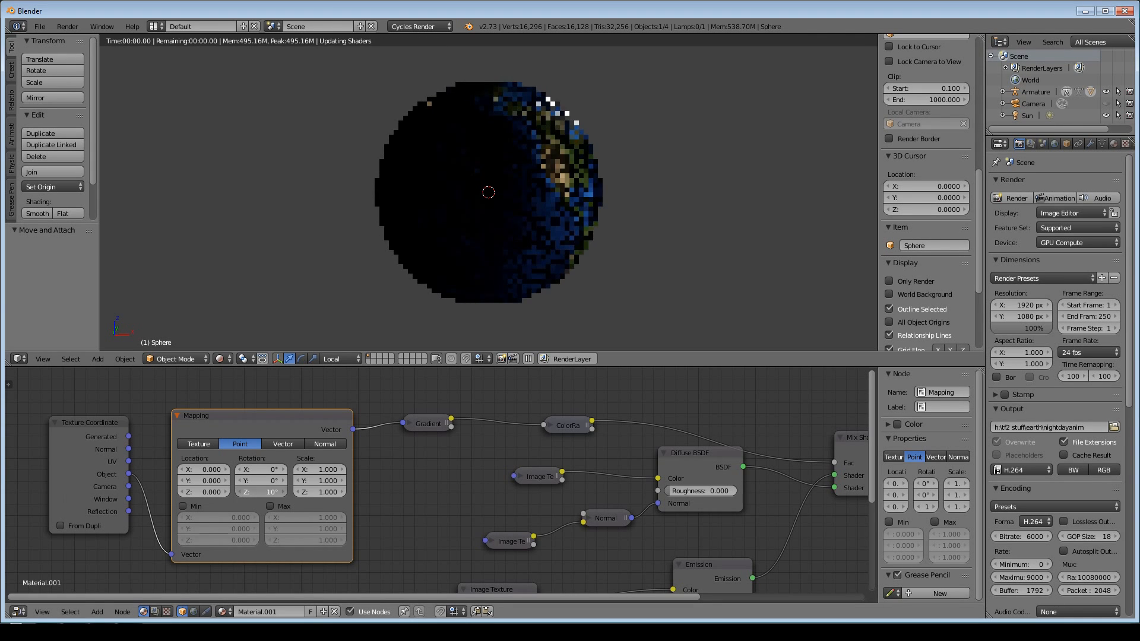
{"action": "left_click", "coordinate": [282, 493]}
{"action": "type", "text": "0"}
{"action": "key", "text": "Return"}
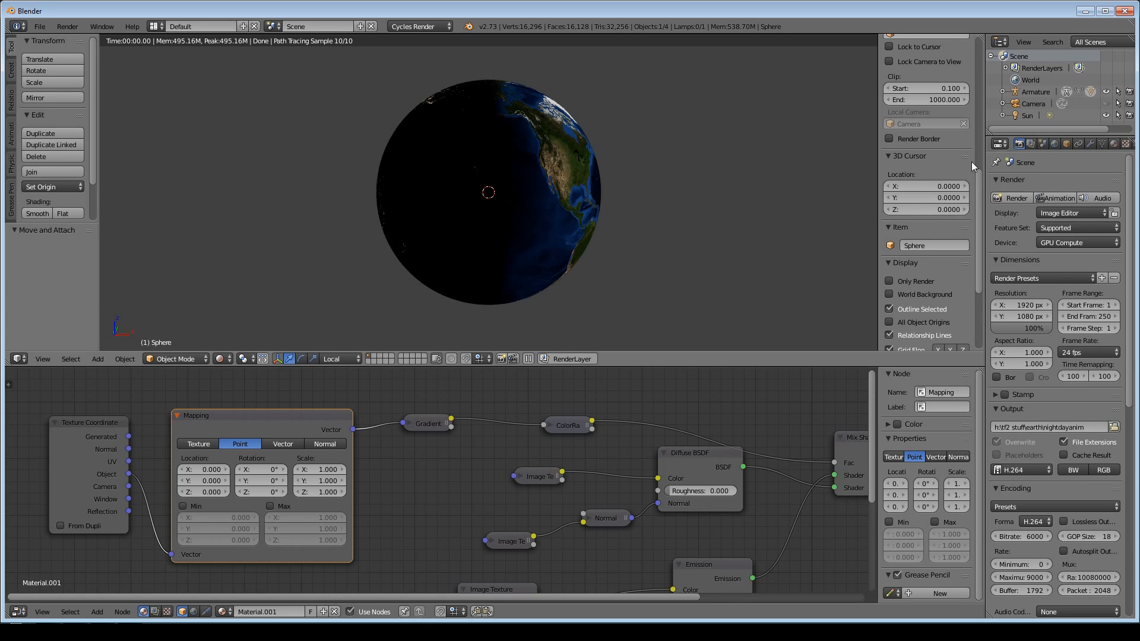
Select the Sun lamp and examine the lit globe from near and far.
{"action": "left_click", "coordinate": [1025, 116]}
{"action": "scroll", "coordinate": [613, 287], "scroll_direction": "down", "scroll_amount": 1}
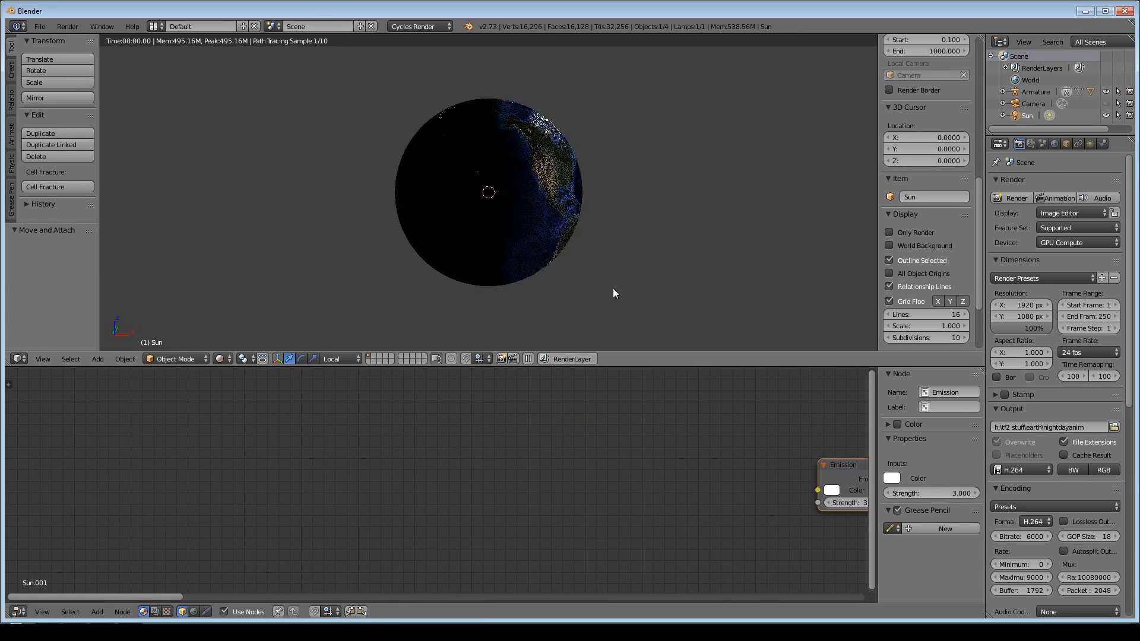
{"action": "scroll", "coordinate": [613, 293], "scroll_direction": "down", "scroll_amount": 2}
{"action": "scroll", "coordinate": [703, 412], "scroll_direction": "down", "scroll_amount": 2}
{"action": "scroll", "coordinate": [563, 216], "scroll_direction": "up", "scroll_amount": 5}
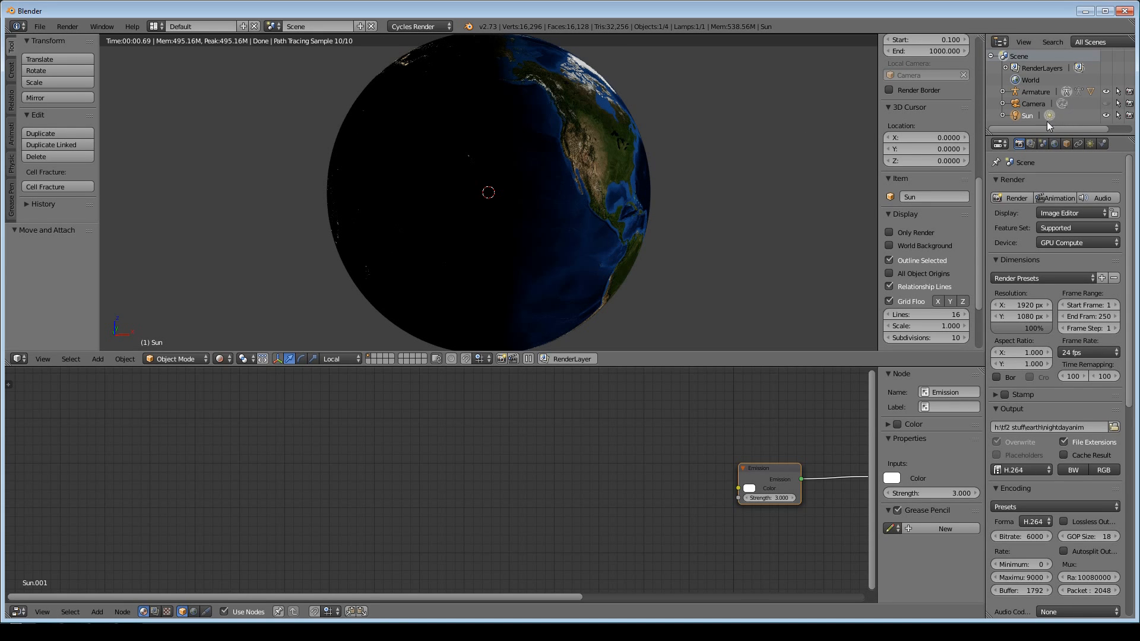
Select the sphere and add a single driver to the Mapping node's Z rotation.
{"action": "right_click", "coordinate": [617, 180]}
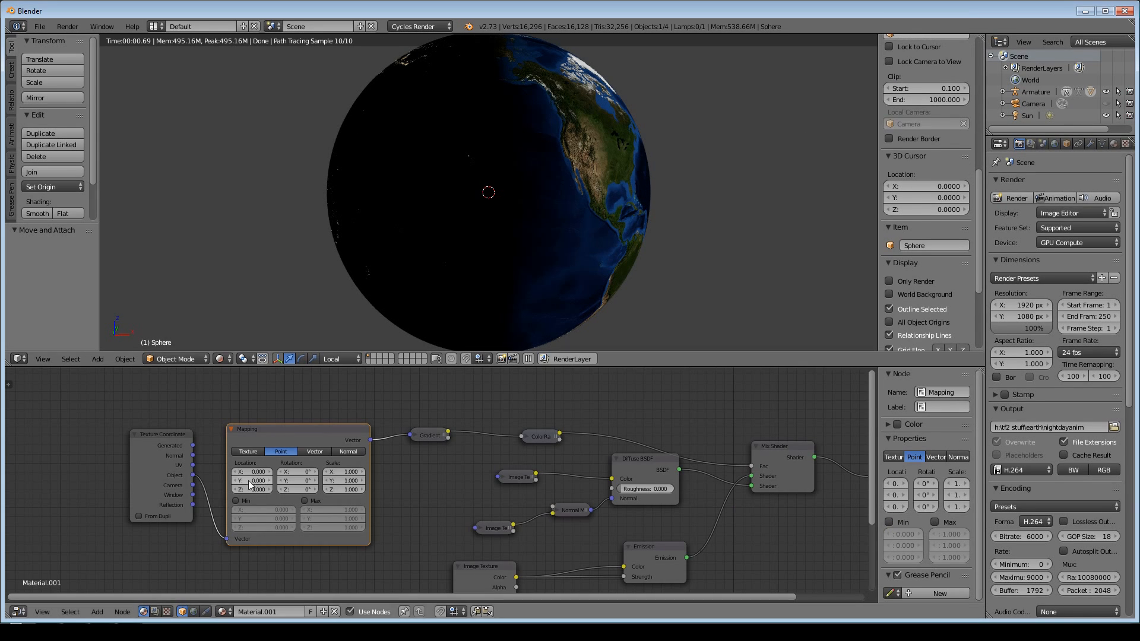
{"action": "right_click", "coordinate": [295, 491]}
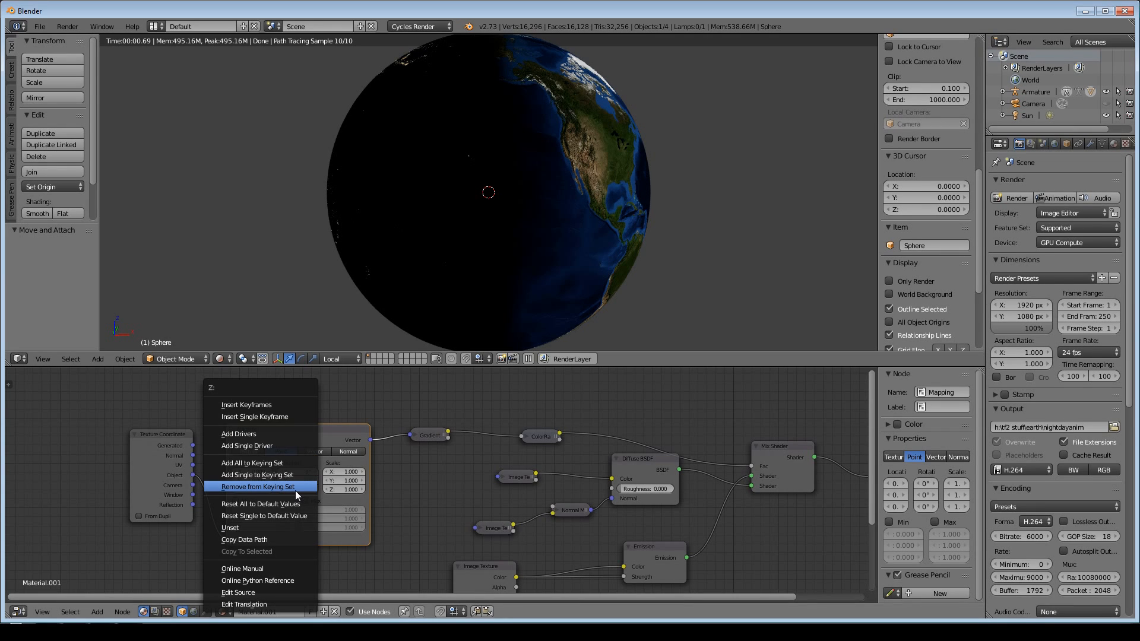
{"action": "left_click", "coordinate": [291, 442]}
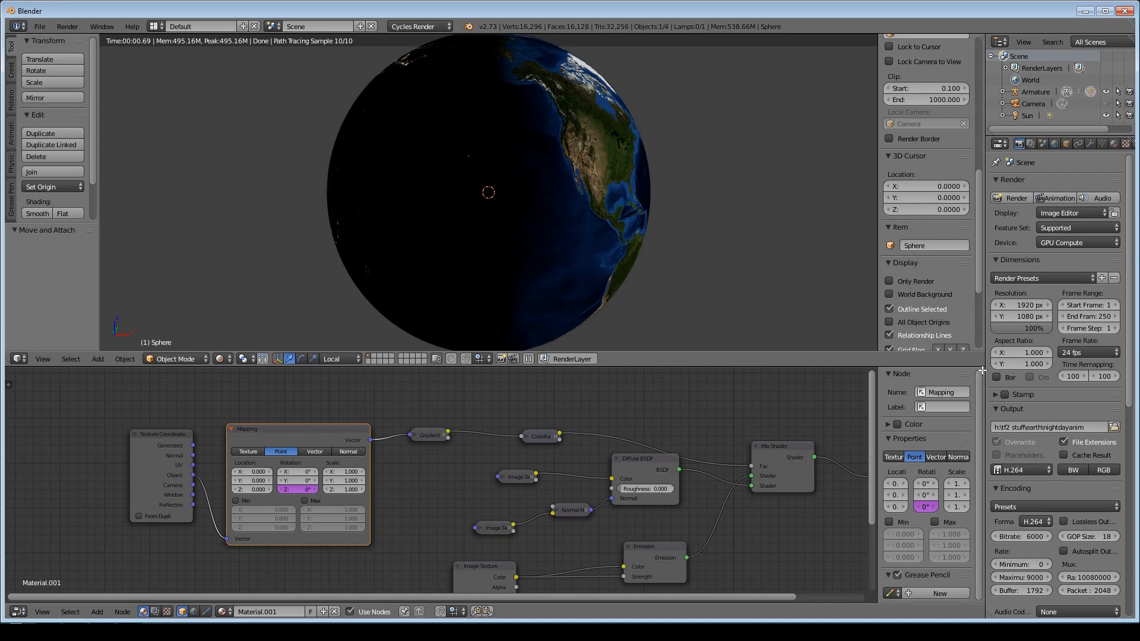
Split the node editor in two and turn the new area into a Graph Editor in Drivers mode.
{"action": "left_click_drag", "start_coordinate": [982, 369], "coordinate": [484, 375]}
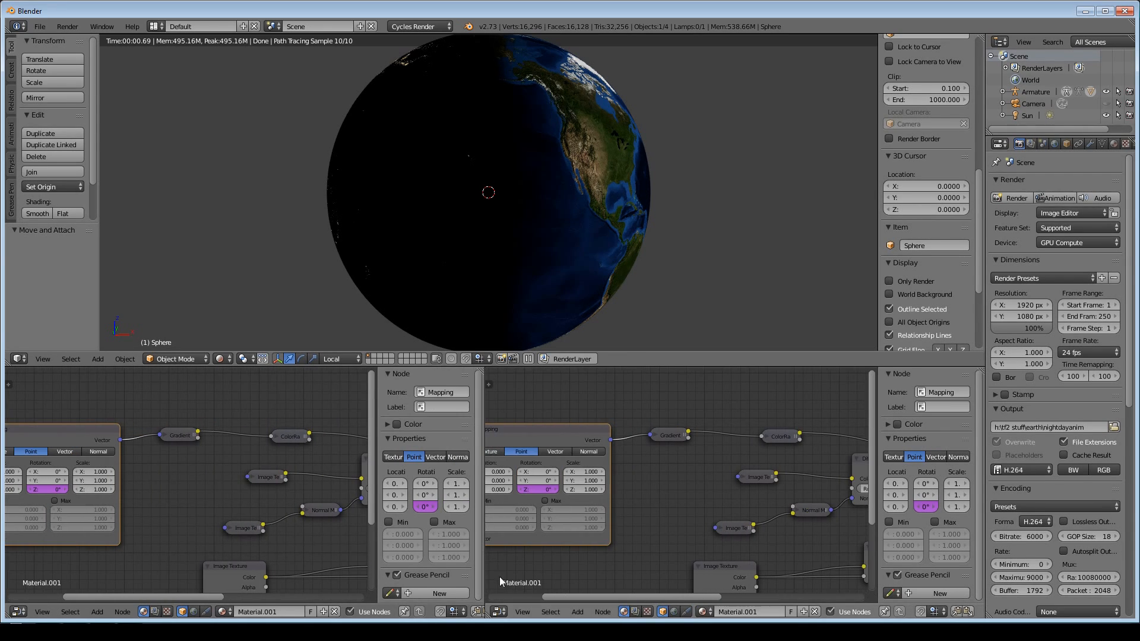
{"action": "left_click", "coordinate": [499, 612]}
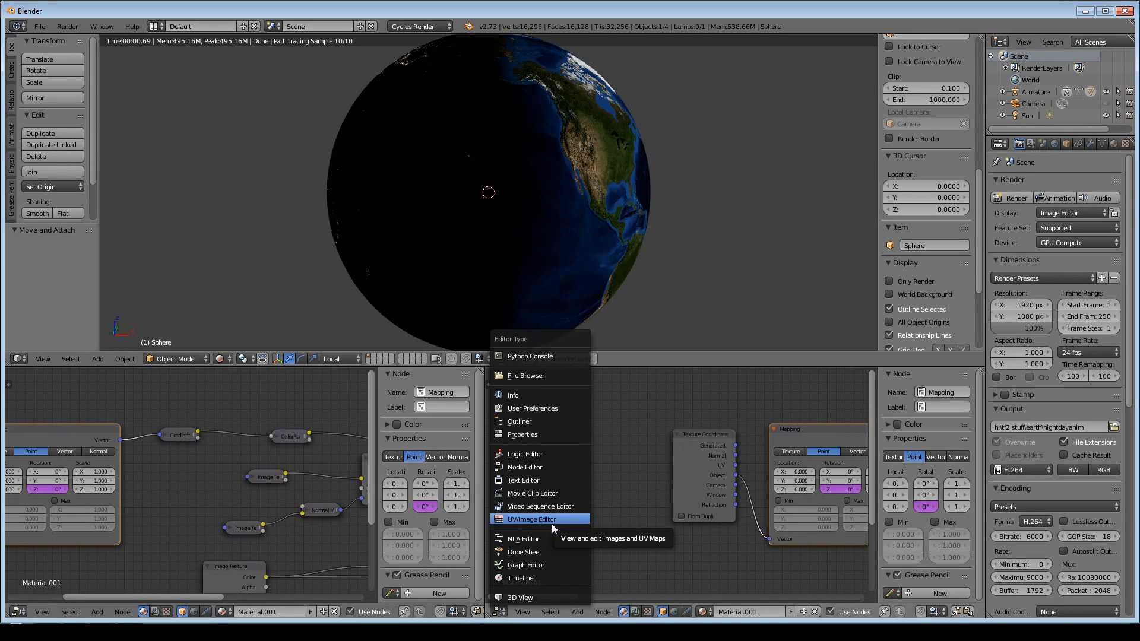
{"action": "left_click", "coordinate": [551, 564]}
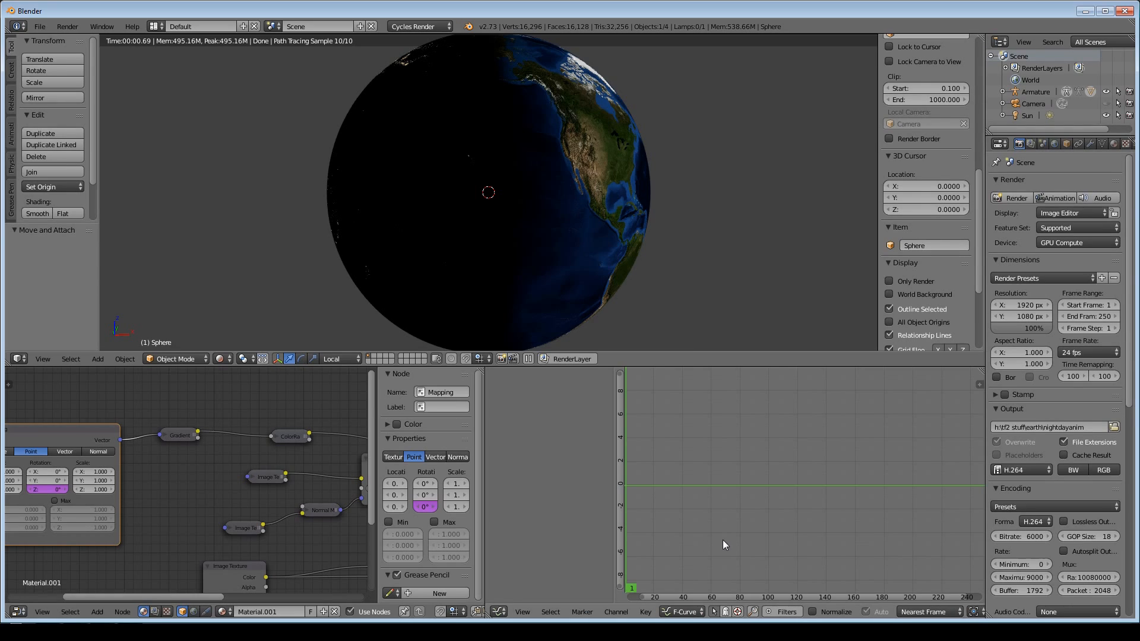
{"action": "left_click", "coordinate": [683, 611]}
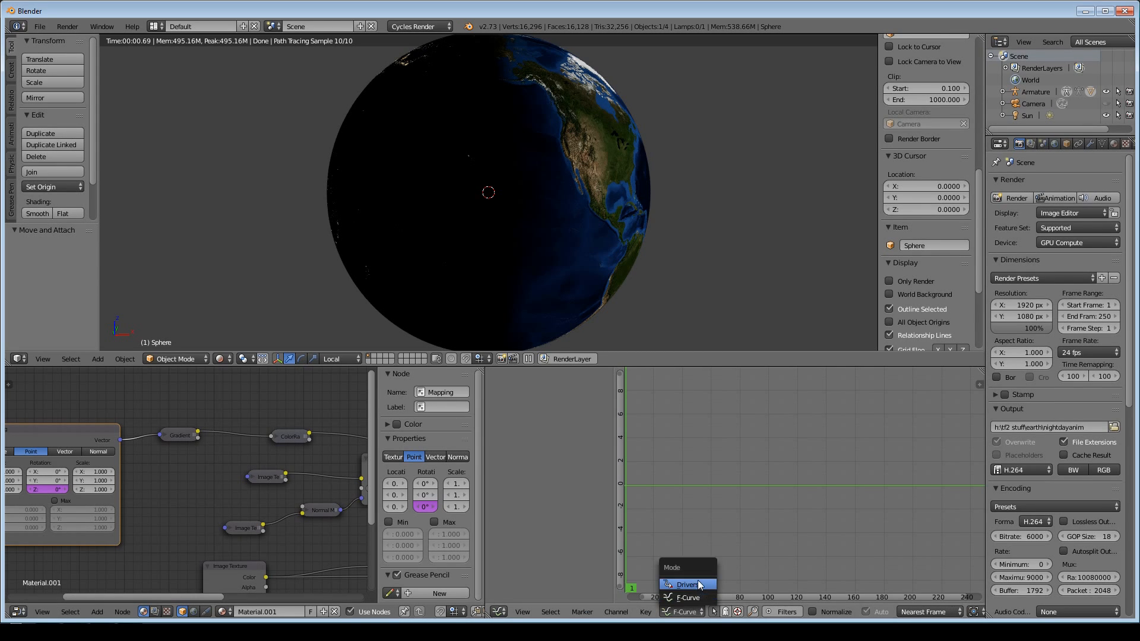
{"action": "left_click", "coordinate": [697, 580]}
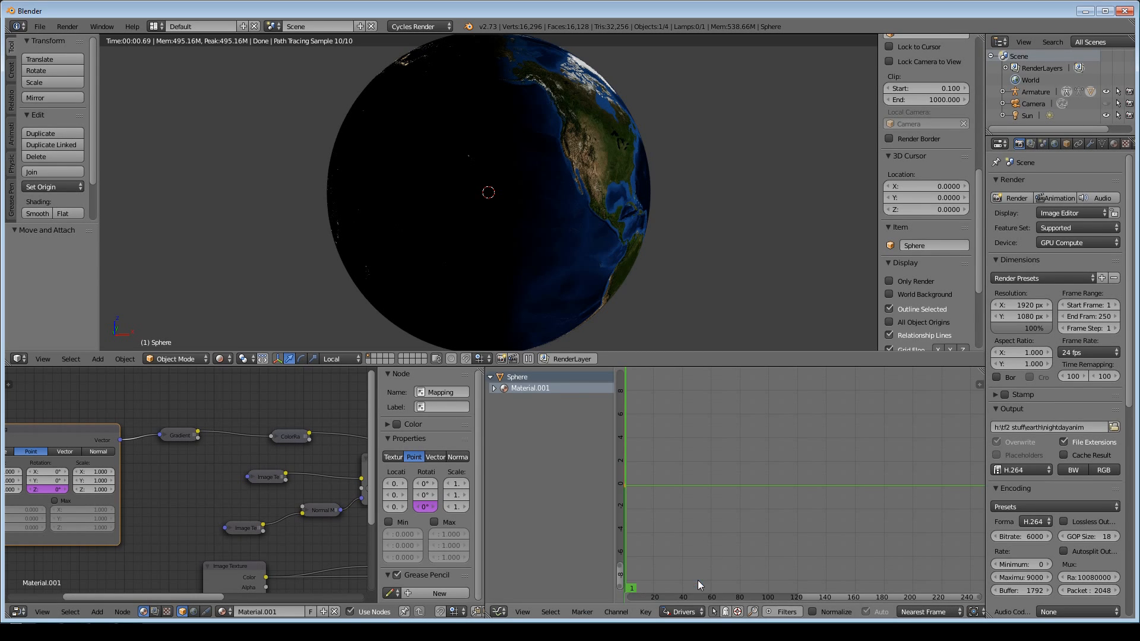
Expand Material.001's Shader Nodetree and show the properties of the Z Rotation (Mapping) driver.
{"action": "left_click", "coordinate": [493, 388]}
{"action": "left_click", "coordinate": [498, 398]}
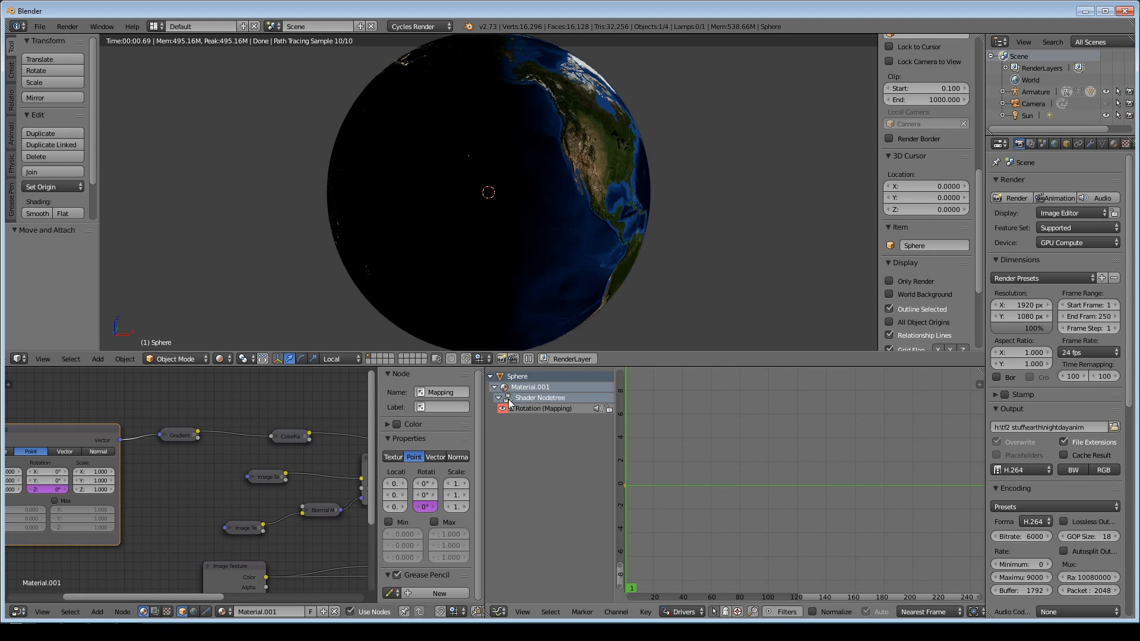
{"action": "key", "text": "n"}
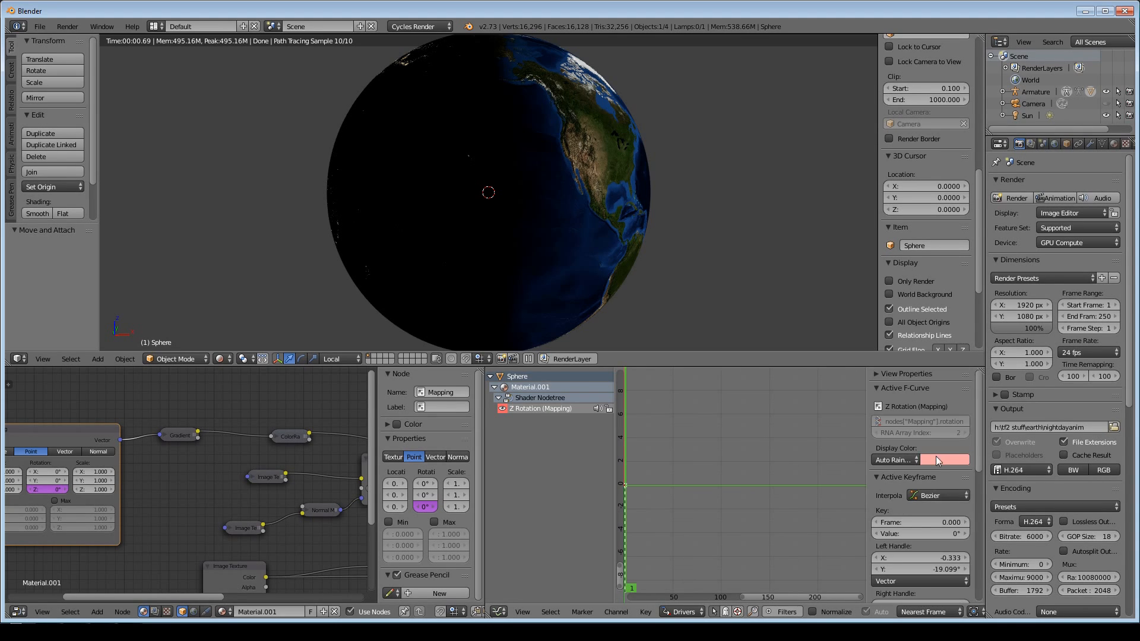
Set the driver variable's object to Sun and its transform type to Z Rotation.
{"action": "scroll", "coordinate": [936, 456], "scroll_direction": "down", "scroll_amount": 5}
{"action": "scroll", "coordinate": [935, 456], "scroll_direction": "down", "scroll_amount": 4}
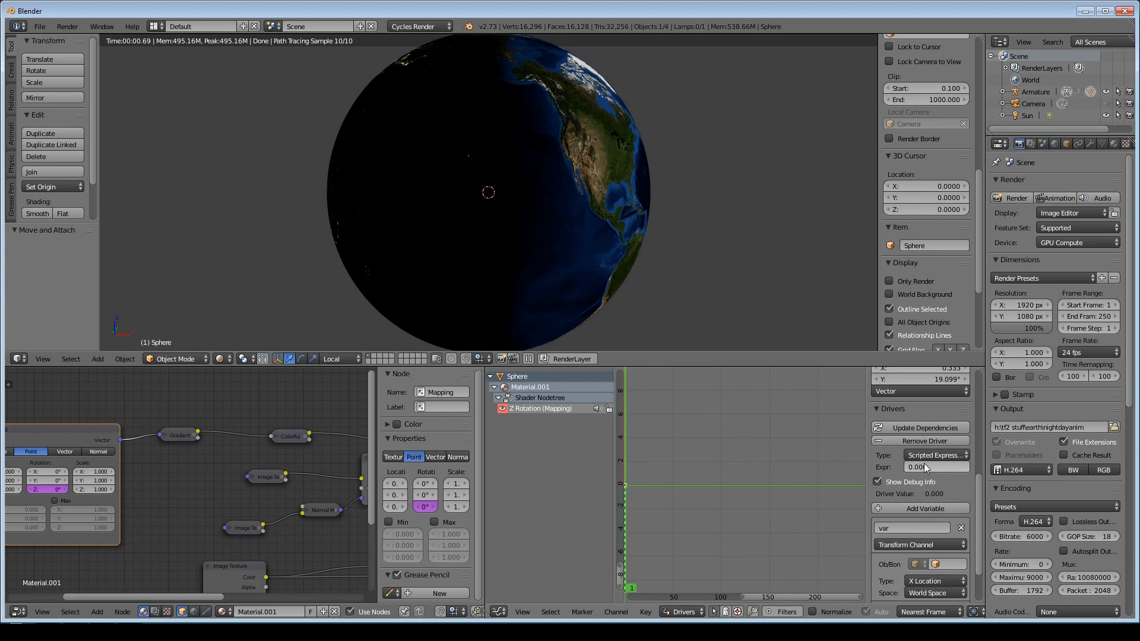
{"action": "scroll", "coordinate": [859, 450], "scroll_direction": "down", "scroll_amount": 1}
{"action": "scroll", "coordinate": [975, 571], "scroll_direction": "down", "scroll_amount": 2}
{"action": "left_click", "coordinate": [954, 516]}
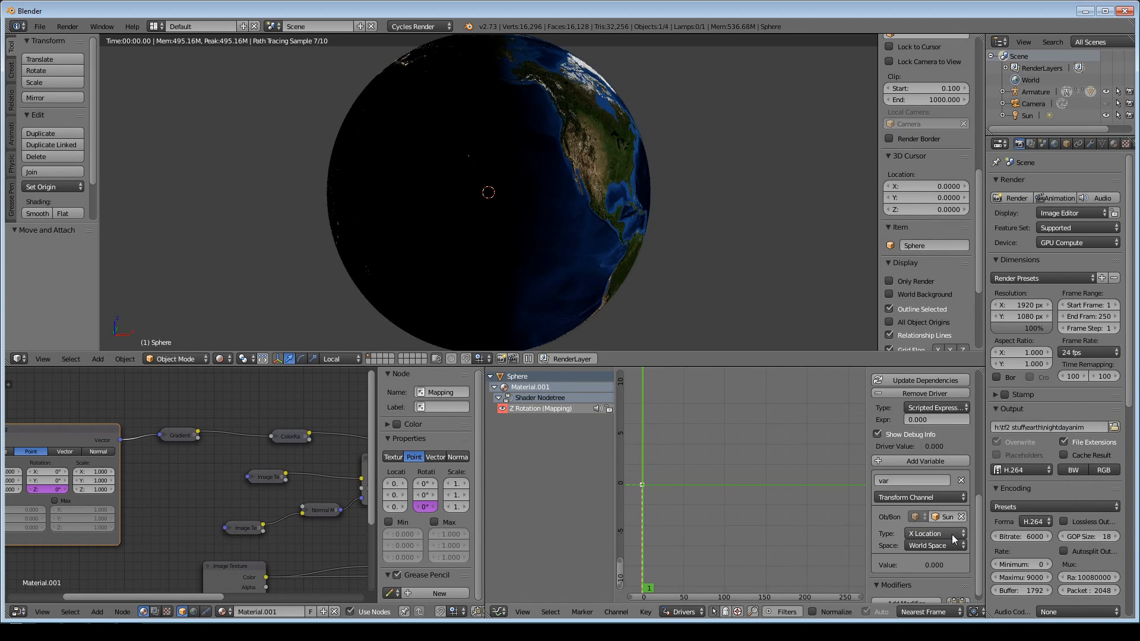
{"action": "left_click", "coordinate": [953, 533]}
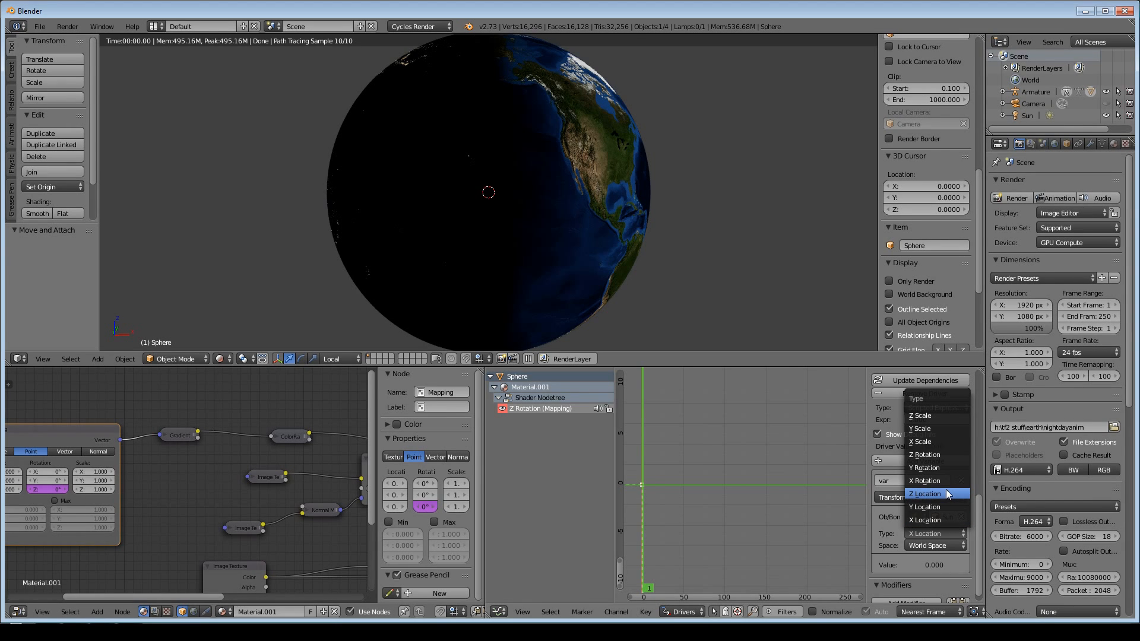
{"action": "left_click", "coordinate": [939, 455]}
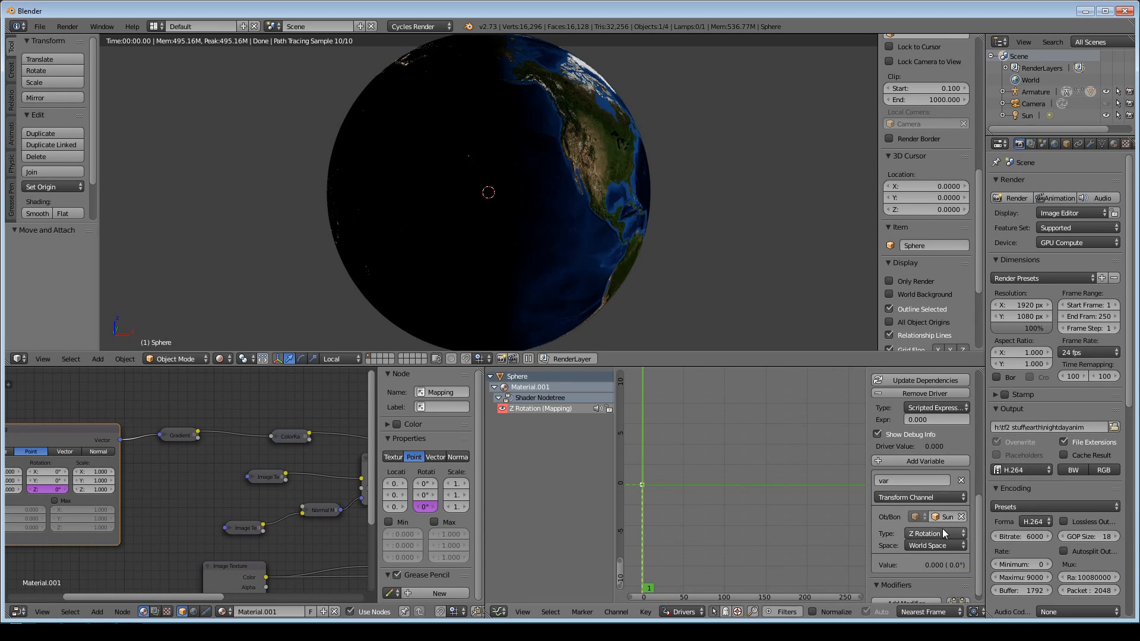
Change the driver type to Sum Values.
{"action": "scroll", "coordinate": [942, 460], "scroll_direction": "up", "scroll_amount": 1}
{"action": "left_click", "coordinate": [950, 433]}
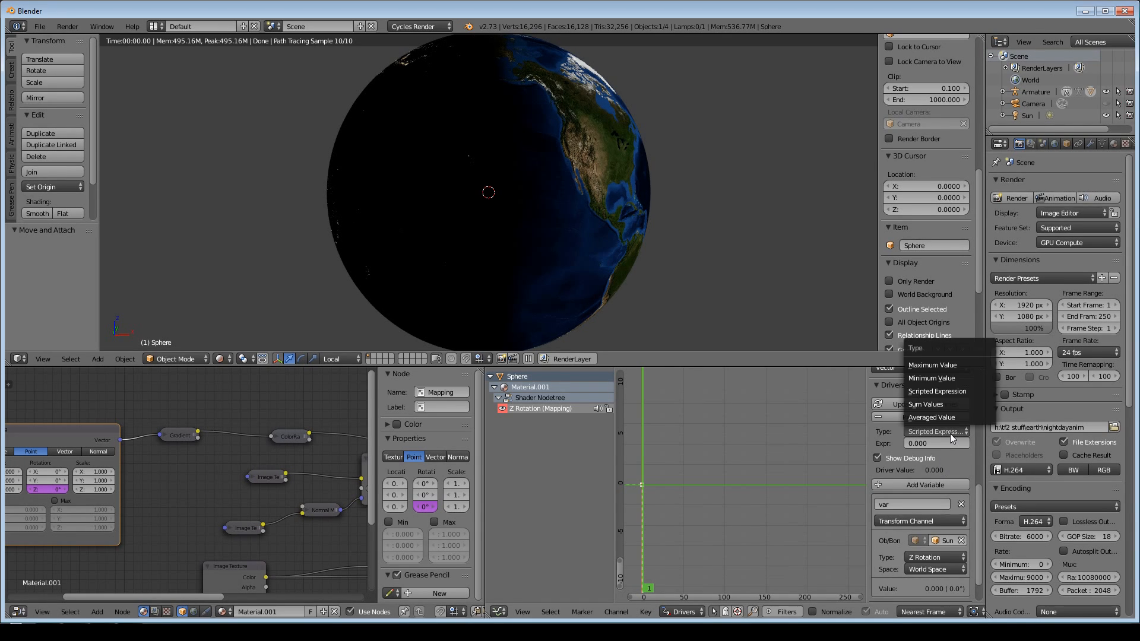
{"action": "left_click", "coordinate": [957, 404]}
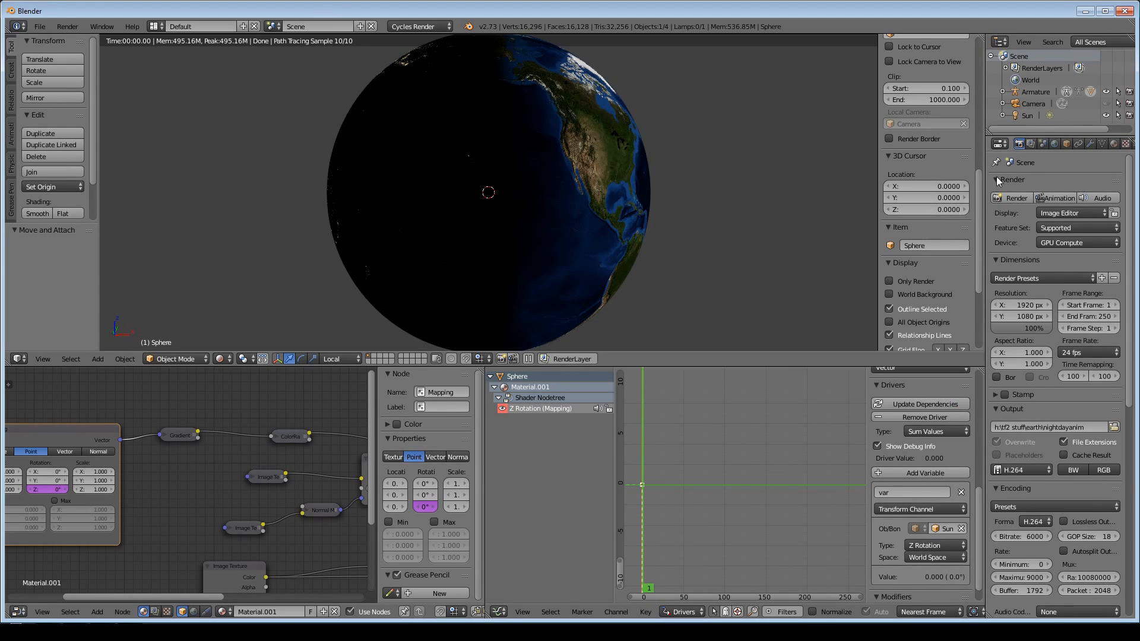
Select the Sun lamp and rotate it about 75° around the global Z axis.
{"action": "left_click", "coordinate": [1021, 116]}
{"action": "middle_click_drag", "start_coordinate": [764, 206], "coordinate": [667, 209]}
{"action": "scroll", "coordinate": [728, 245], "scroll_direction": "down", "scroll_amount": 3}
{"action": "key", "text": "r"}
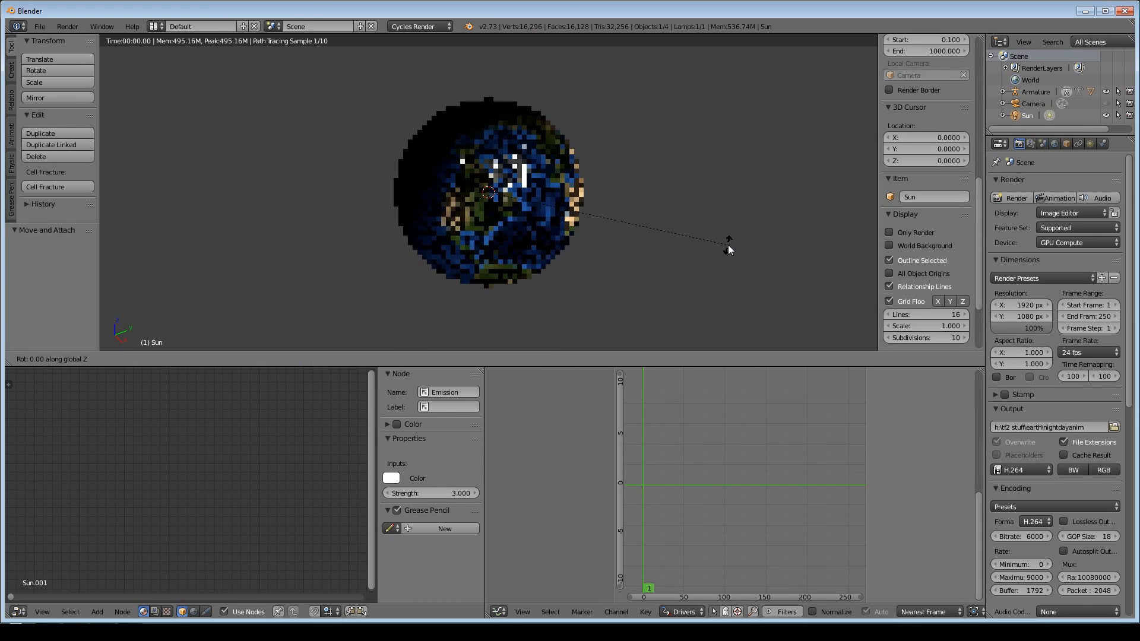
{"action": "key", "text": "z"}
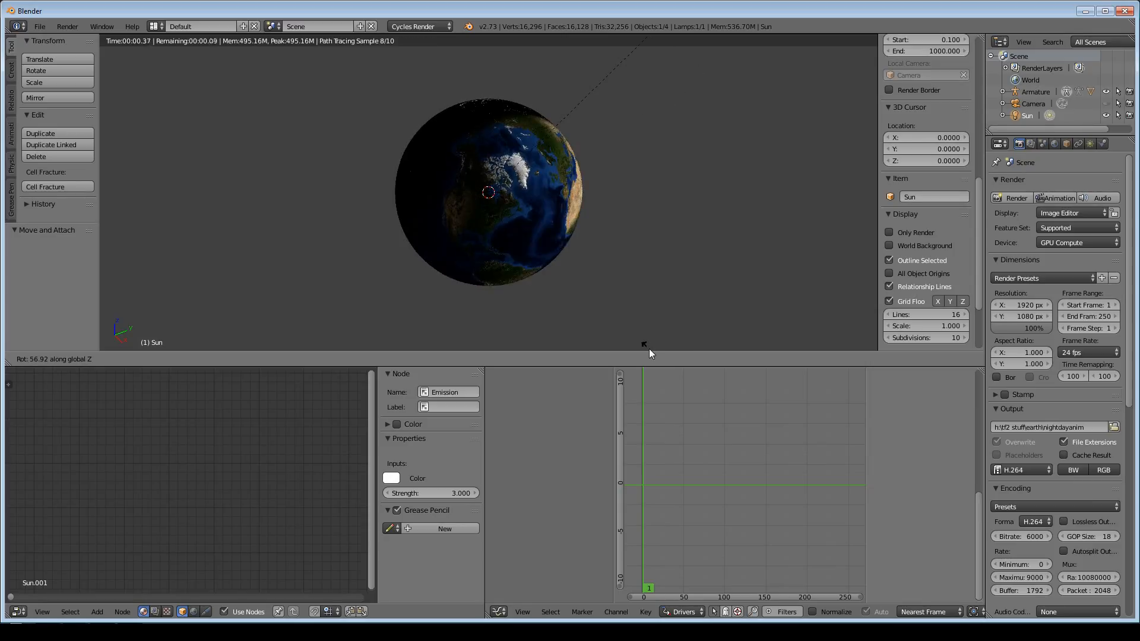
{"action": "left_click", "coordinate": [627, 240]}
Inspect the Sun's transform values and its direction relative to the globe in solid and rendered views.
{"action": "scroll", "coordinate": [928, 208], "scroll_direction": "up", "scroll_amount": 3}
{"action": "scroll", "coordinate": [928, 208], "scroll_direction": "up", "scroll_amount": 10}
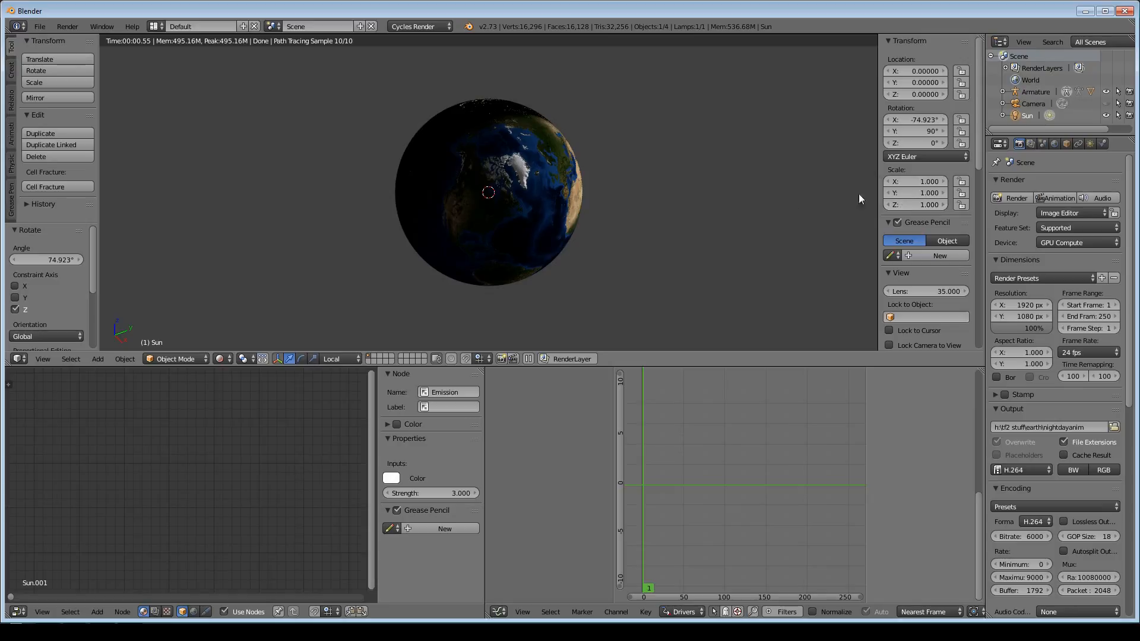
{"action": "key", "text": "shift+z"}
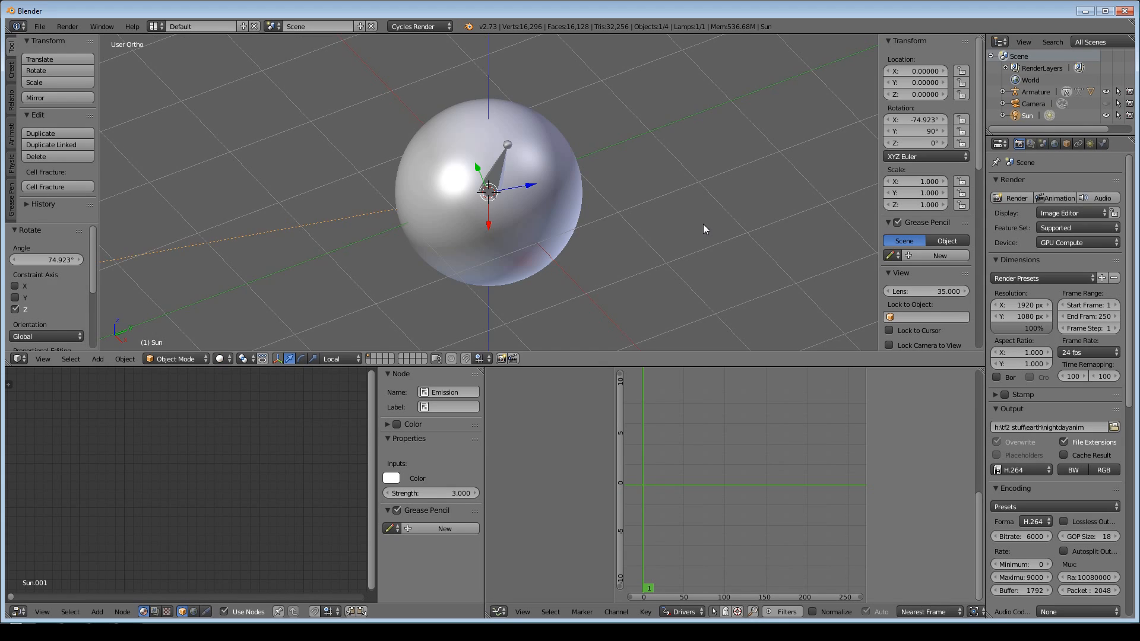
{"action": "key", "text": "KP_5"}
{"action": "middle_click_drag", "start_coordinate": [671, 180], "coordinate": [679, 251]}
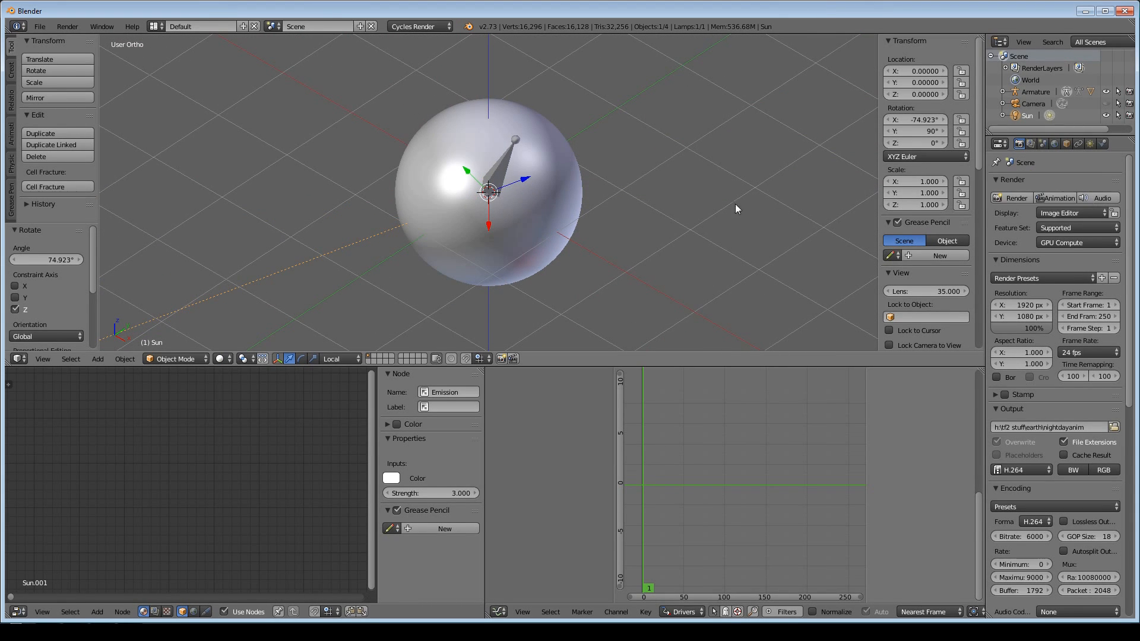
{"action": "middle_click_drag", "start_coordinate": [737, 209], "coordinate": [576, 249]}
{"action": "key", "text": "shift+z"}
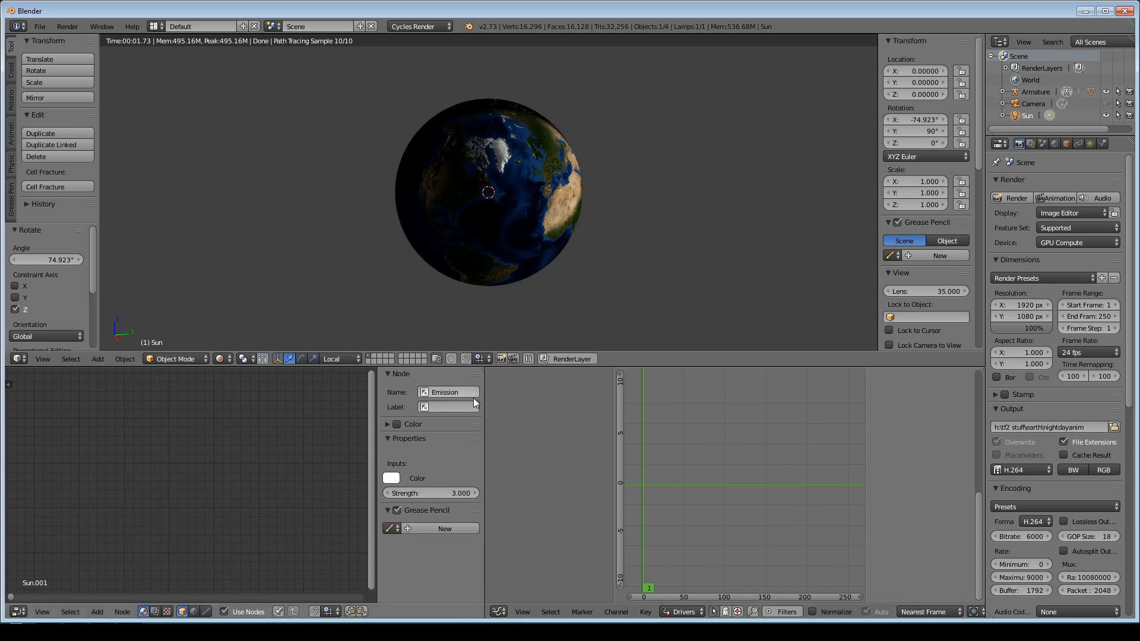
Change the transform type of the globe's Mapping driver variable to X Rotation.
{"action": "right_click", "coordinate": [567, 176]}
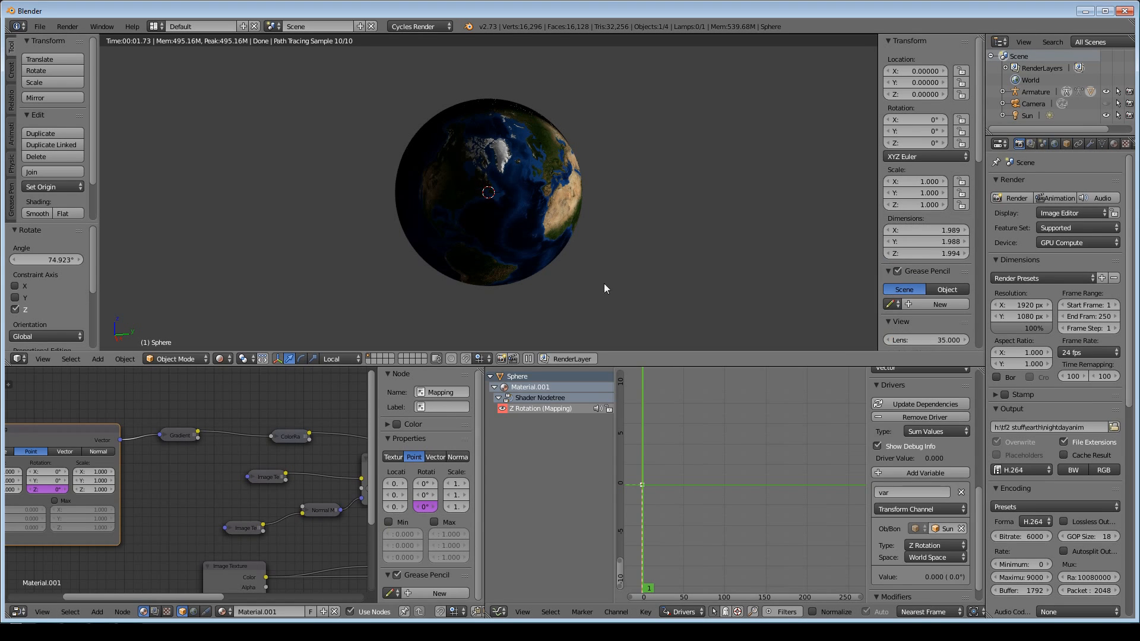
{"action": "scroll", "coordinate": [942, 549], "scroll_direction": "up", "scroll_amount": 1}
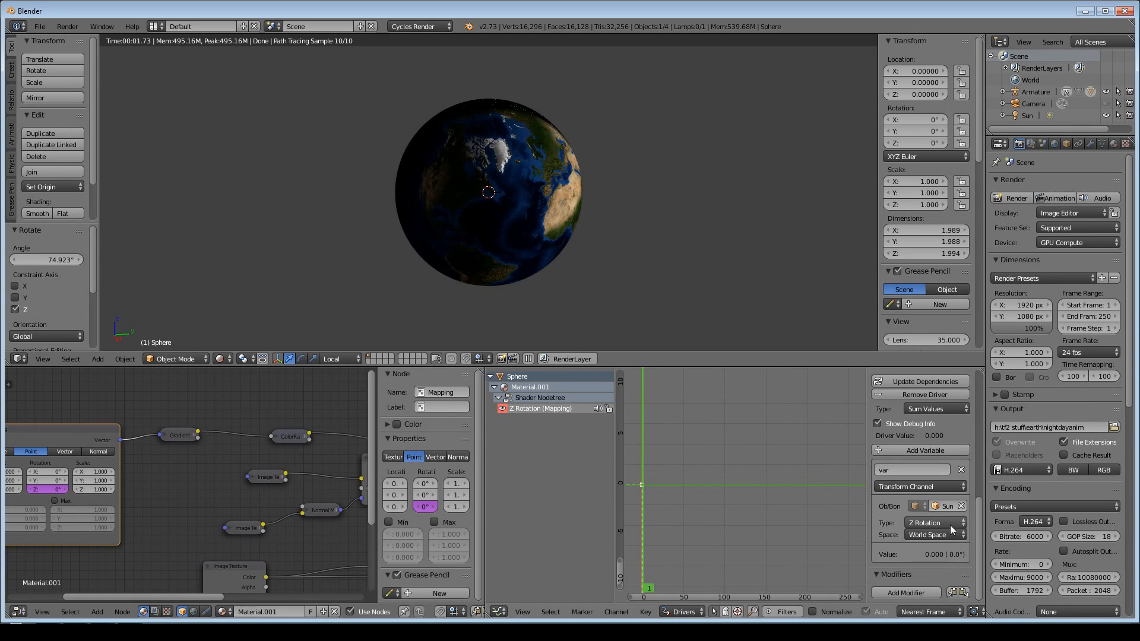
{"action": "left_click", "coordinate": [946, 522]}
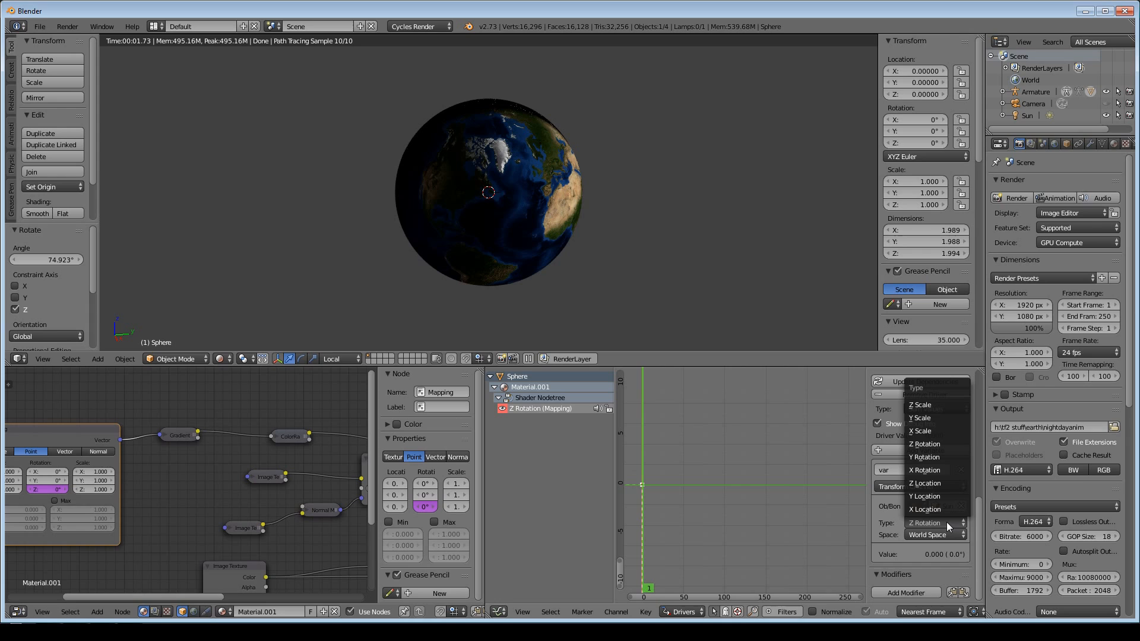
{"action": "left_click", "coordinate": [952, 469]}
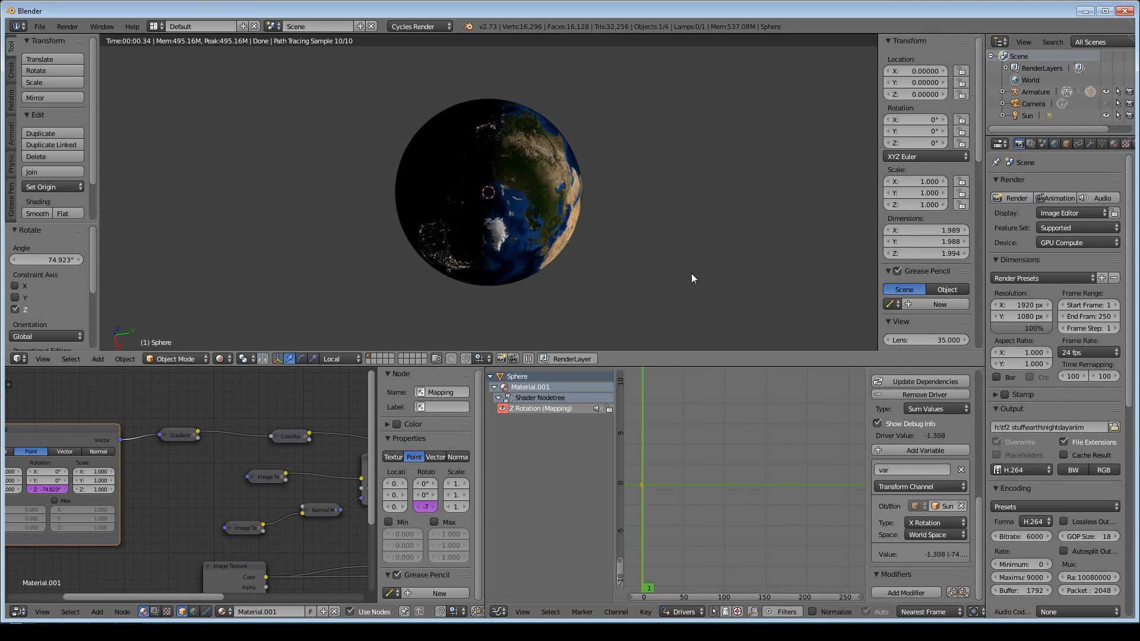
Rotate the Sun lamp about 4.64° around the global Z axis and check the night lights across the globe's dark side.
{"action": "left_click", "coordinate": [1030, 114]}
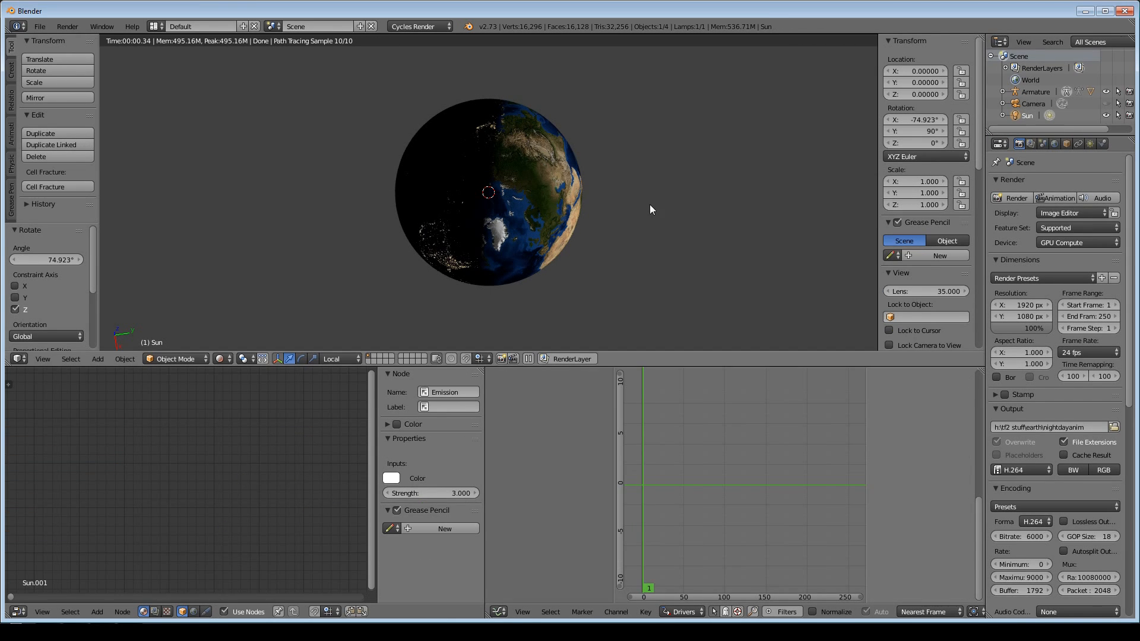
{"action": "key", "text": "r"}
{"action": "key", "text": "z"}
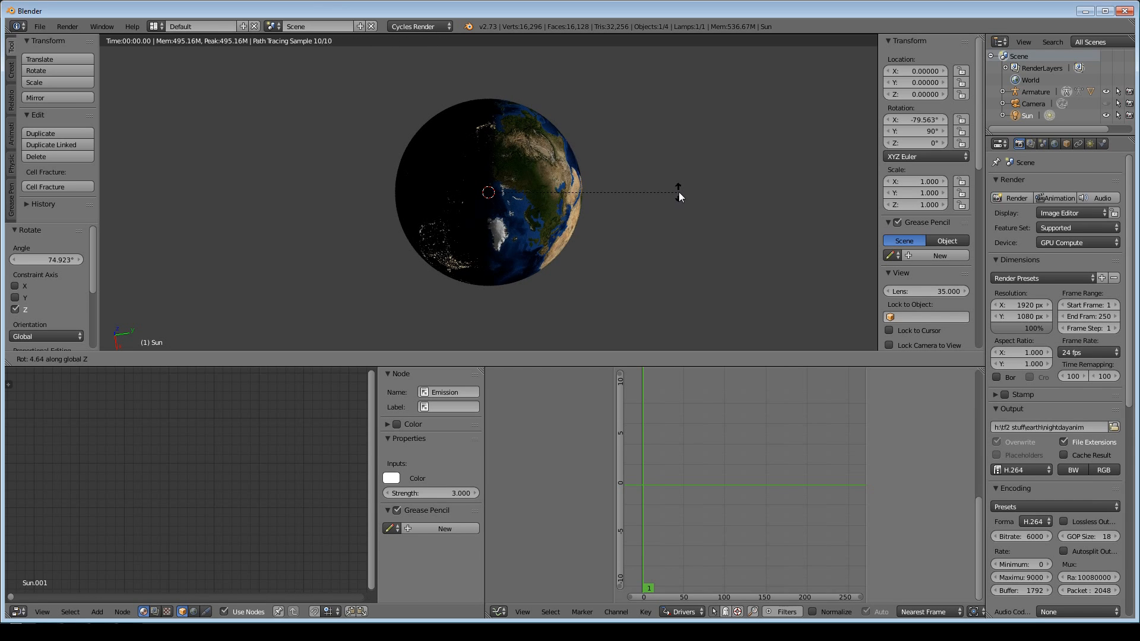
{"action": "left_click", "coordinate": [678, 192]}
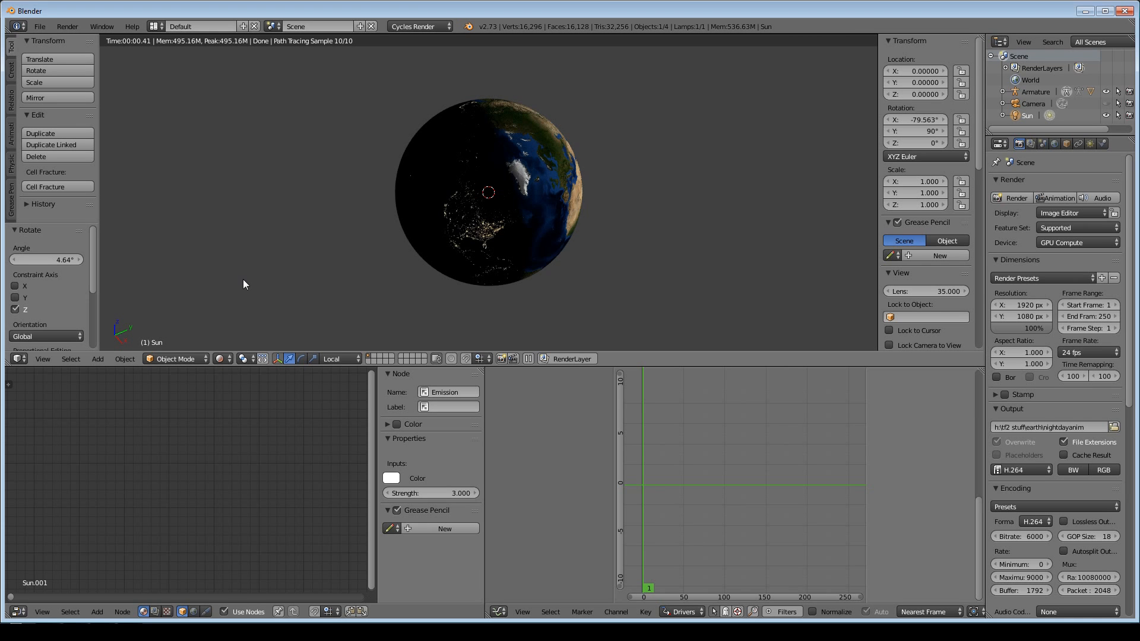
{"action": "middle_click_drag", "start_coordinate": [255, 280], "coordinate": [390, 219]}
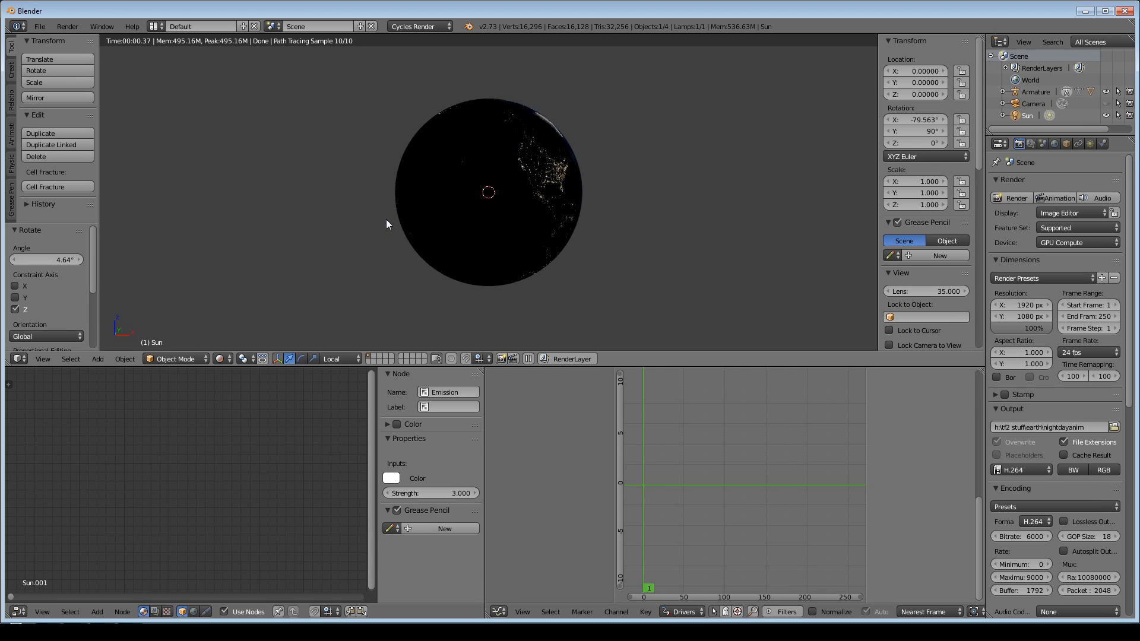
{"action": "scroll", "coordinate": [386, 219], "scroll_direction": "up", "scroll_amount": 2}
{"action": "middle_click_drag", "start_coordinate": [483, 223], "coordinate": [351, 224]}
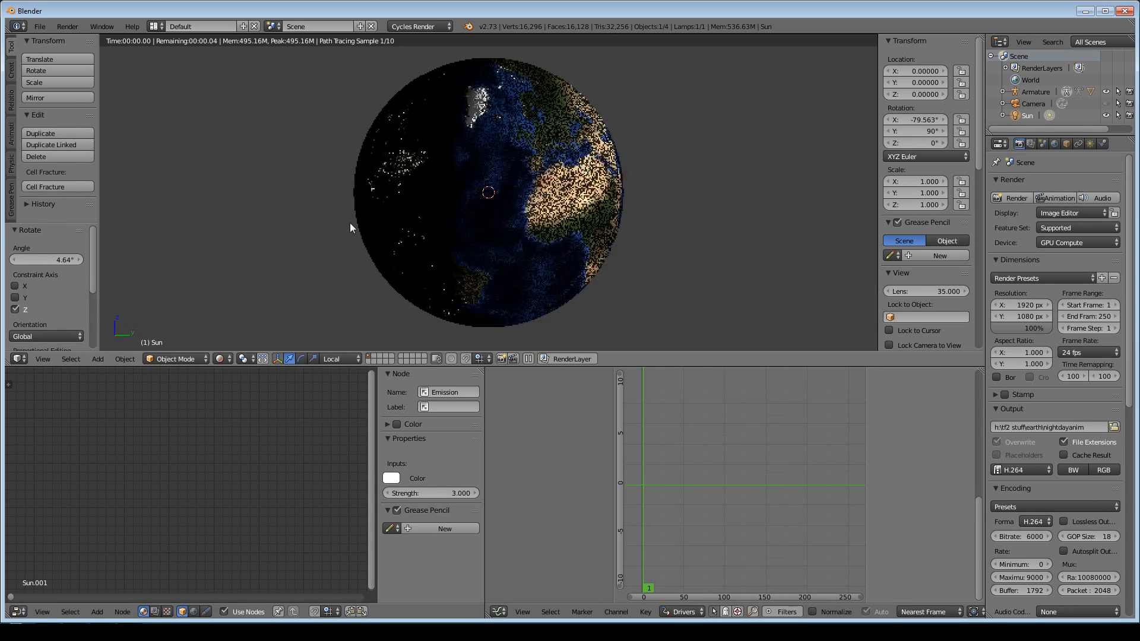
{"action": "scroll", "coordinate": [351, 221], "scroll_direction": "up", "scroll_amount": 2}
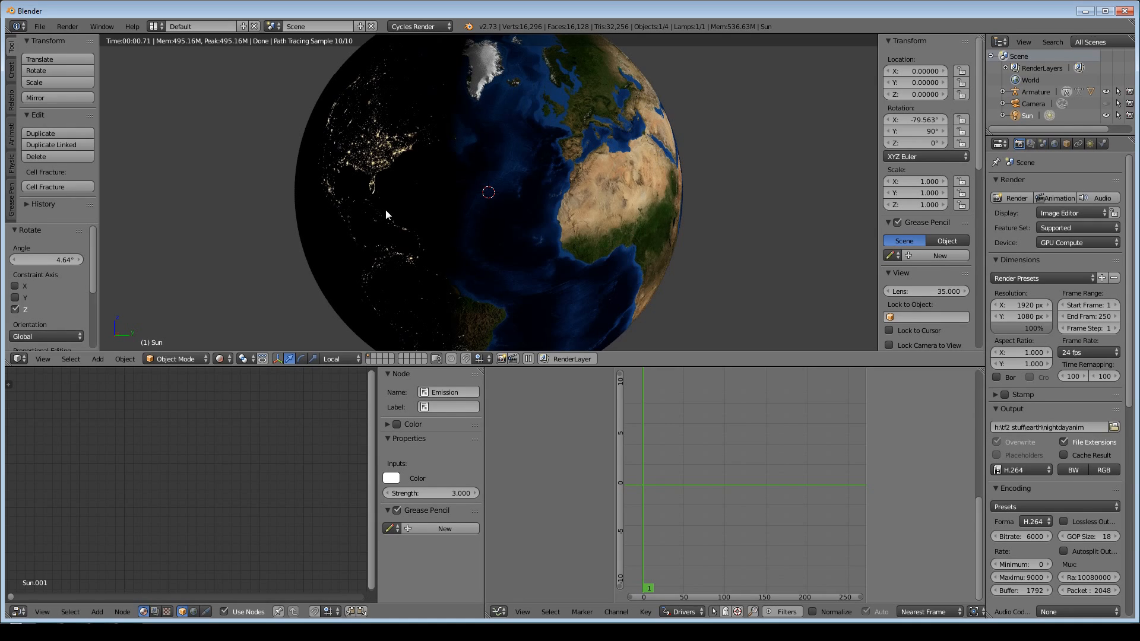